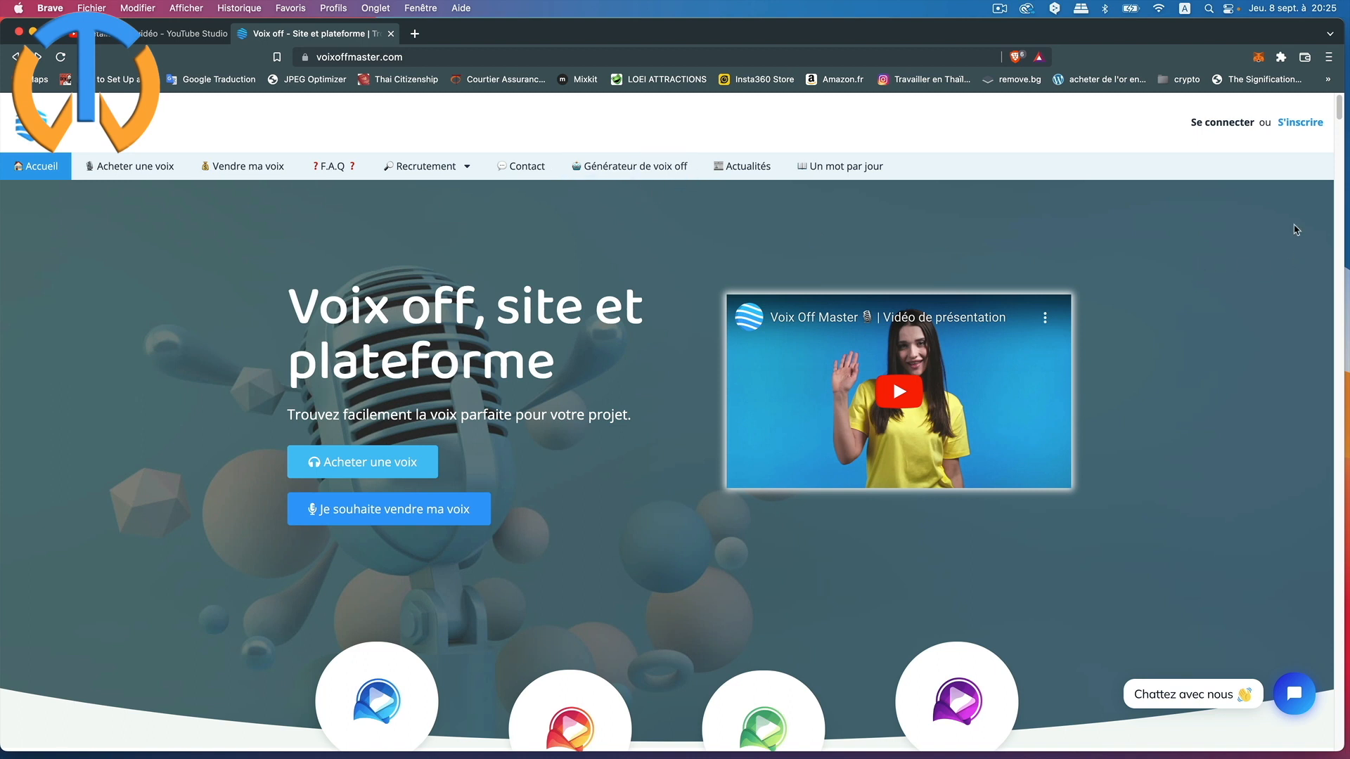
Sign up for an account with the e-mail address, username and password, and accept the conditions d'utilisation générales
left_click(1300, 122)
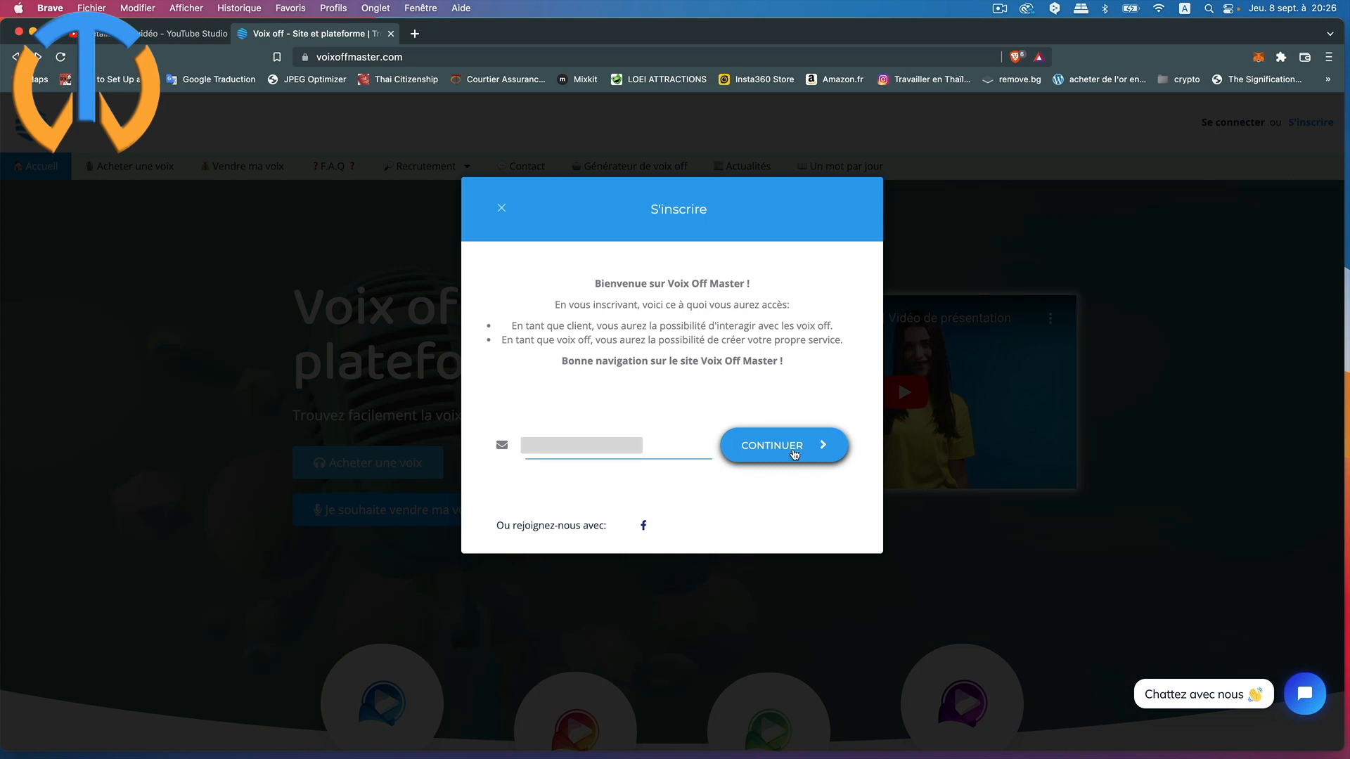
left_click(795, 450)
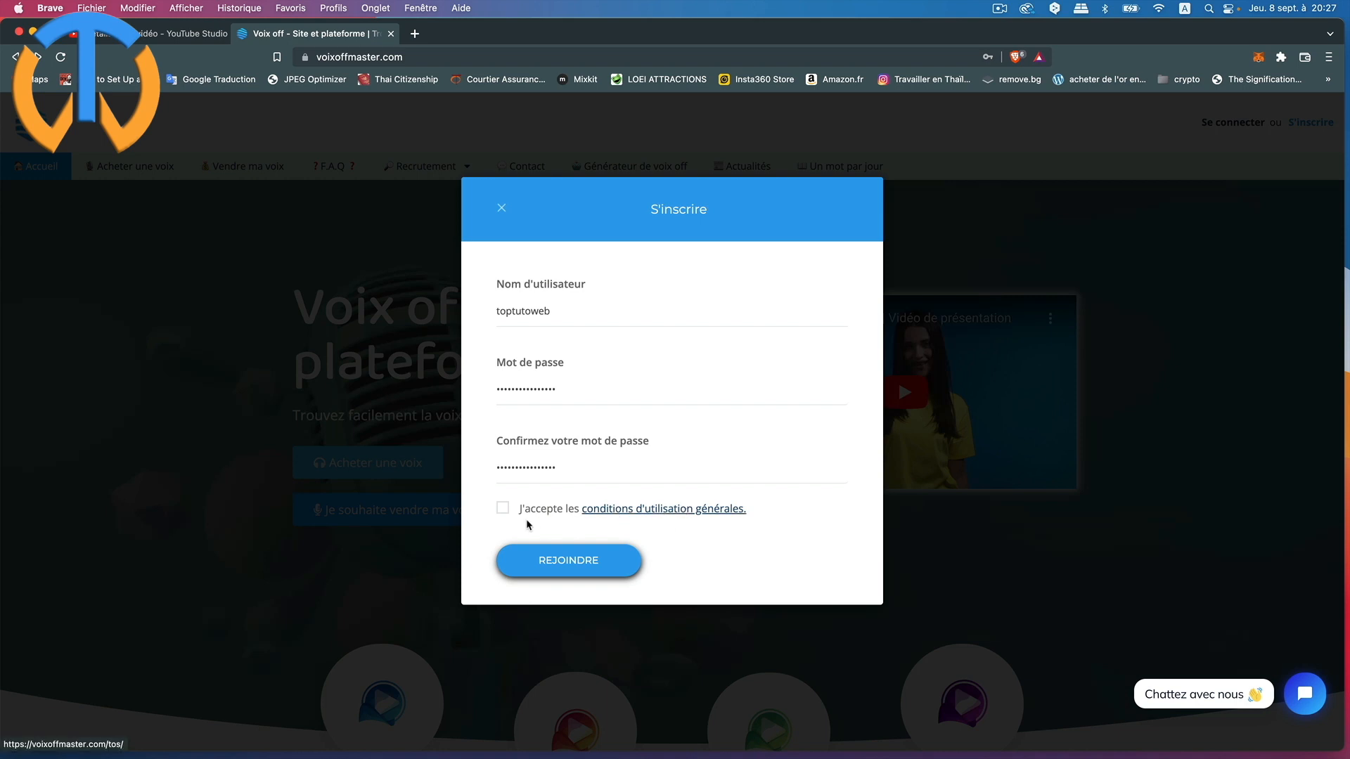
left_click(502, 509)
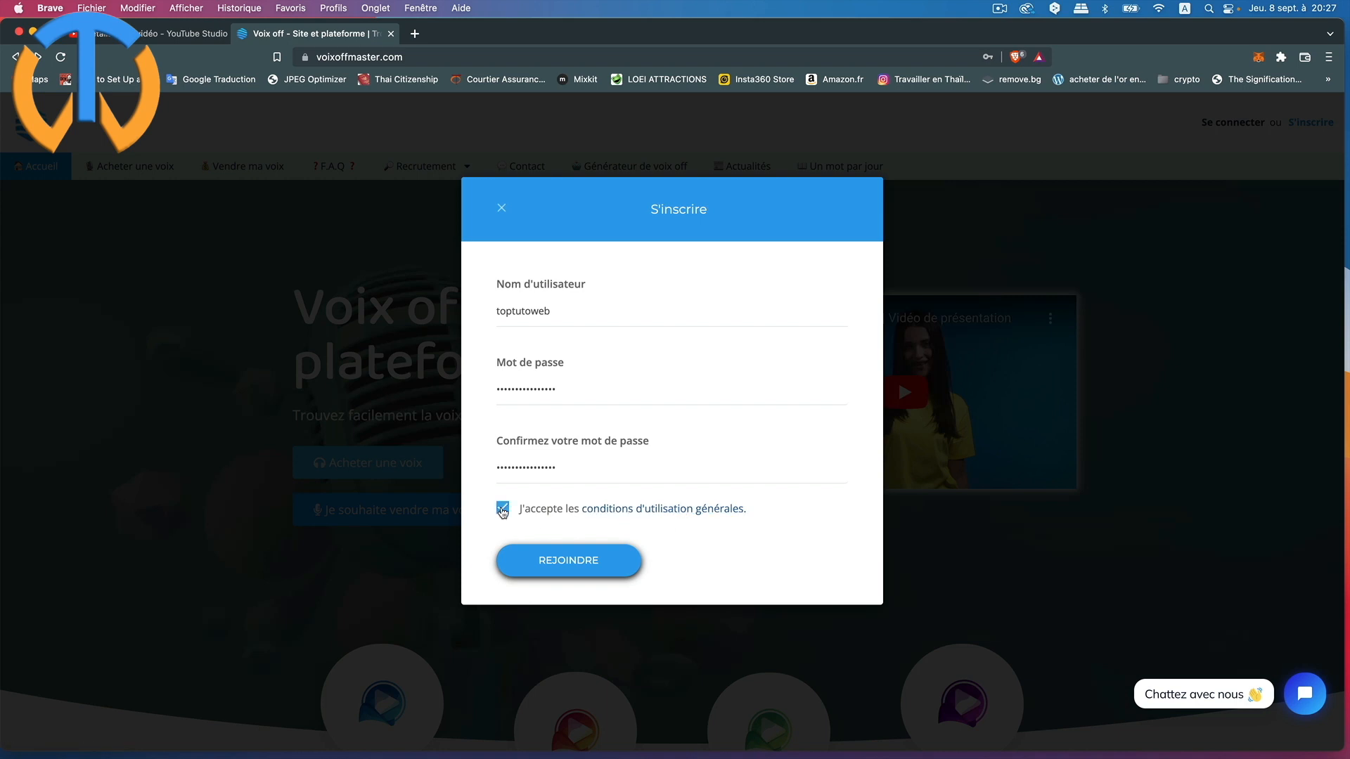
left_click(563, 560)
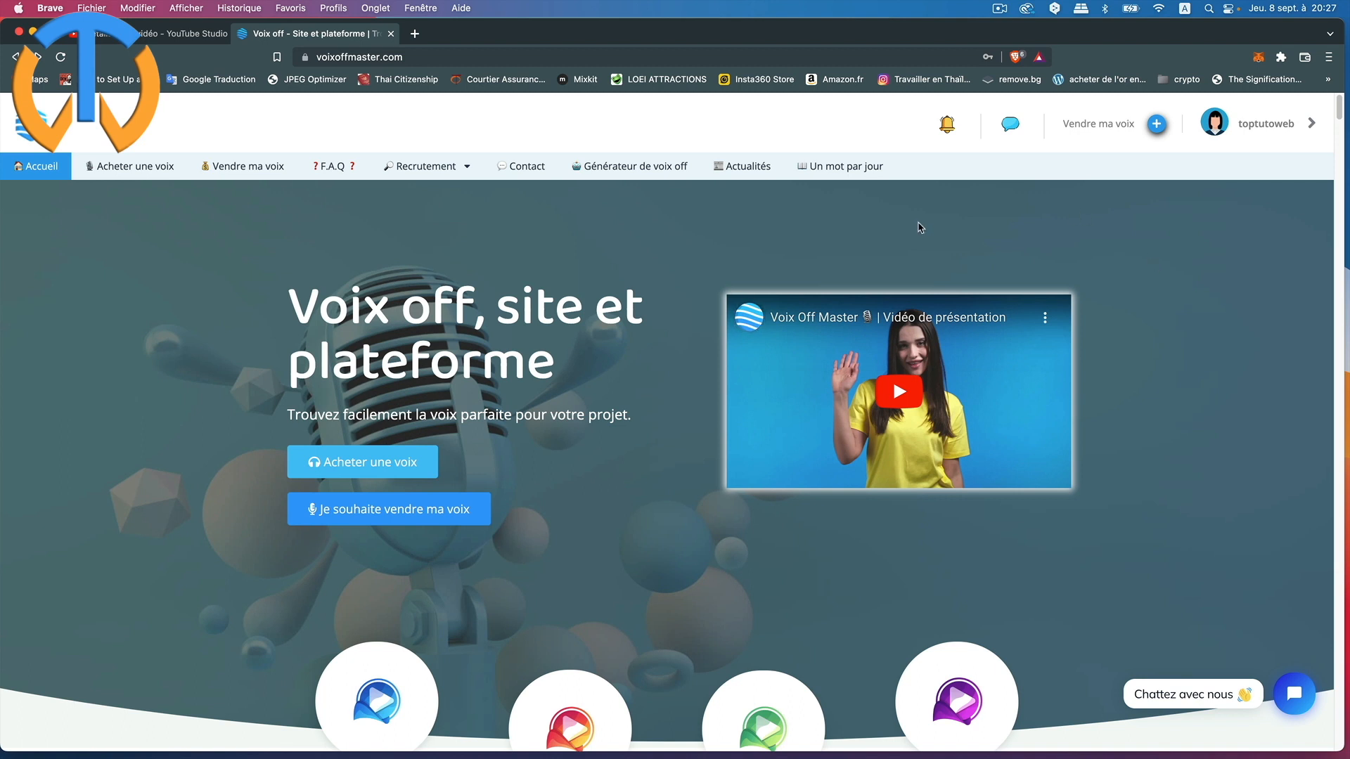
Open the Générateur de voix off page and go to its text entry box
left_click(612, 169)
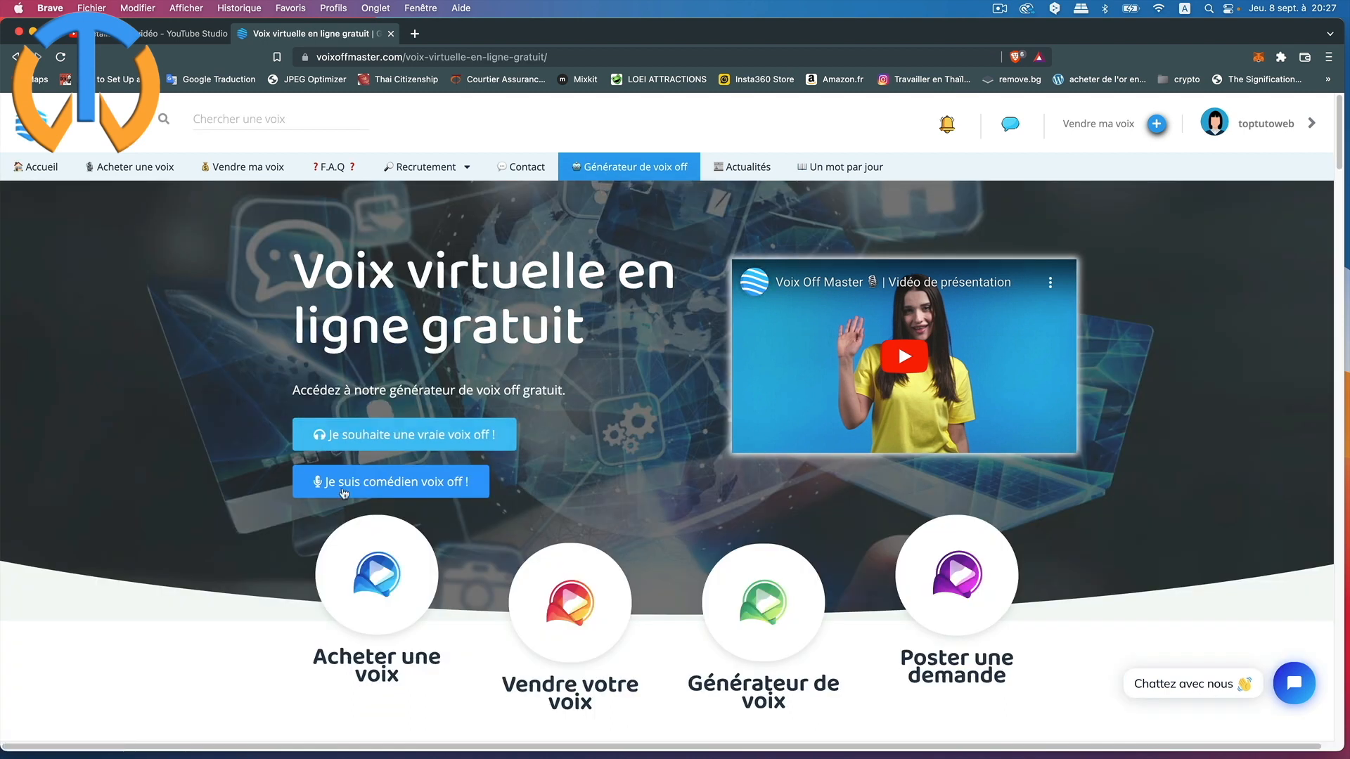
scroll(619, 504, "down", 5)
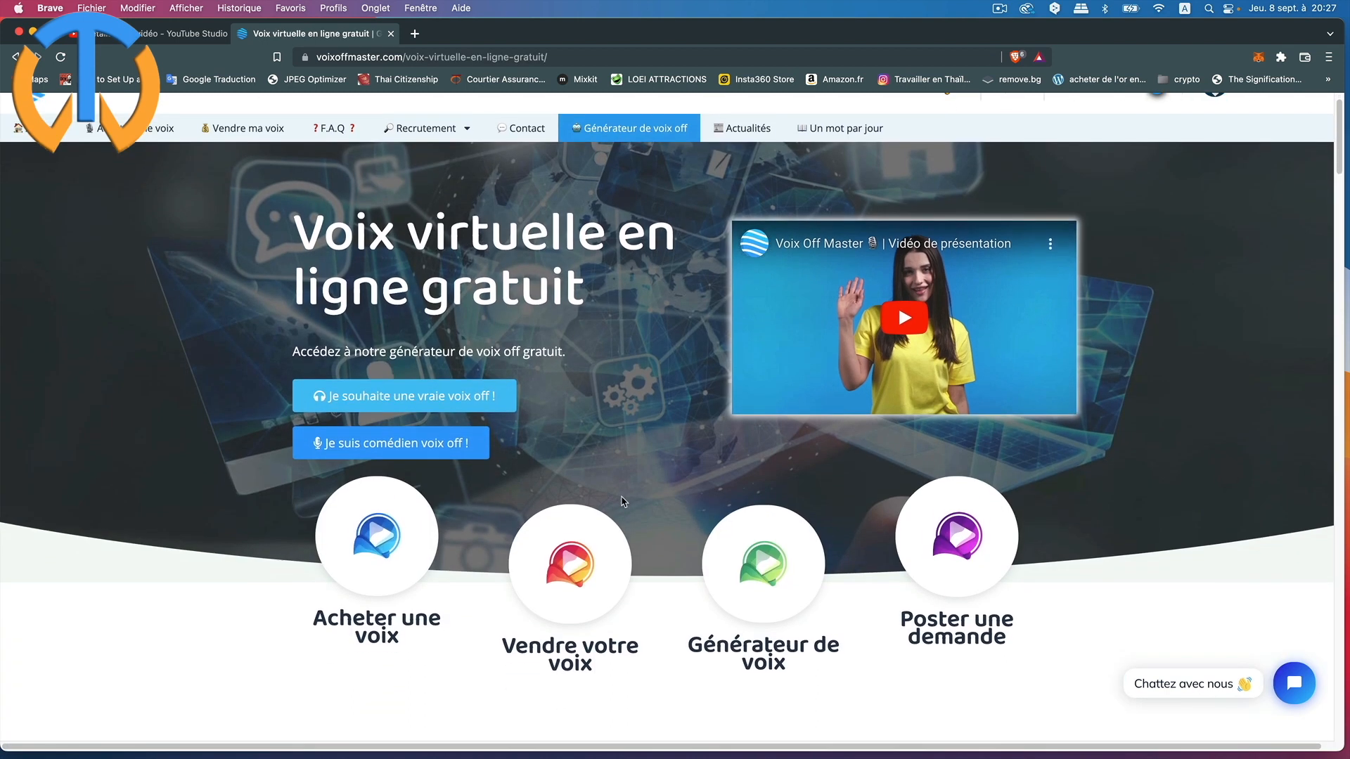
scroll(618, 504, "down", 5)
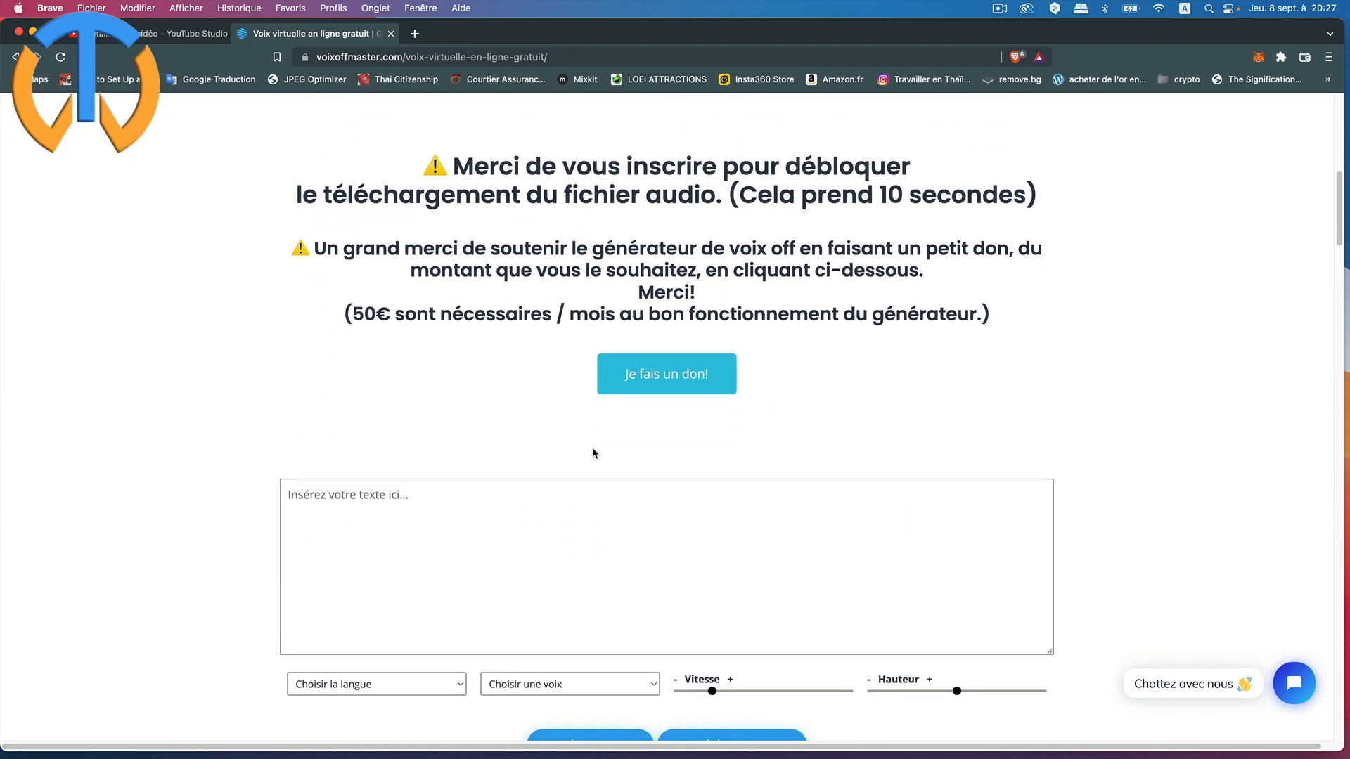
scroll(991, 377, "down", 2)
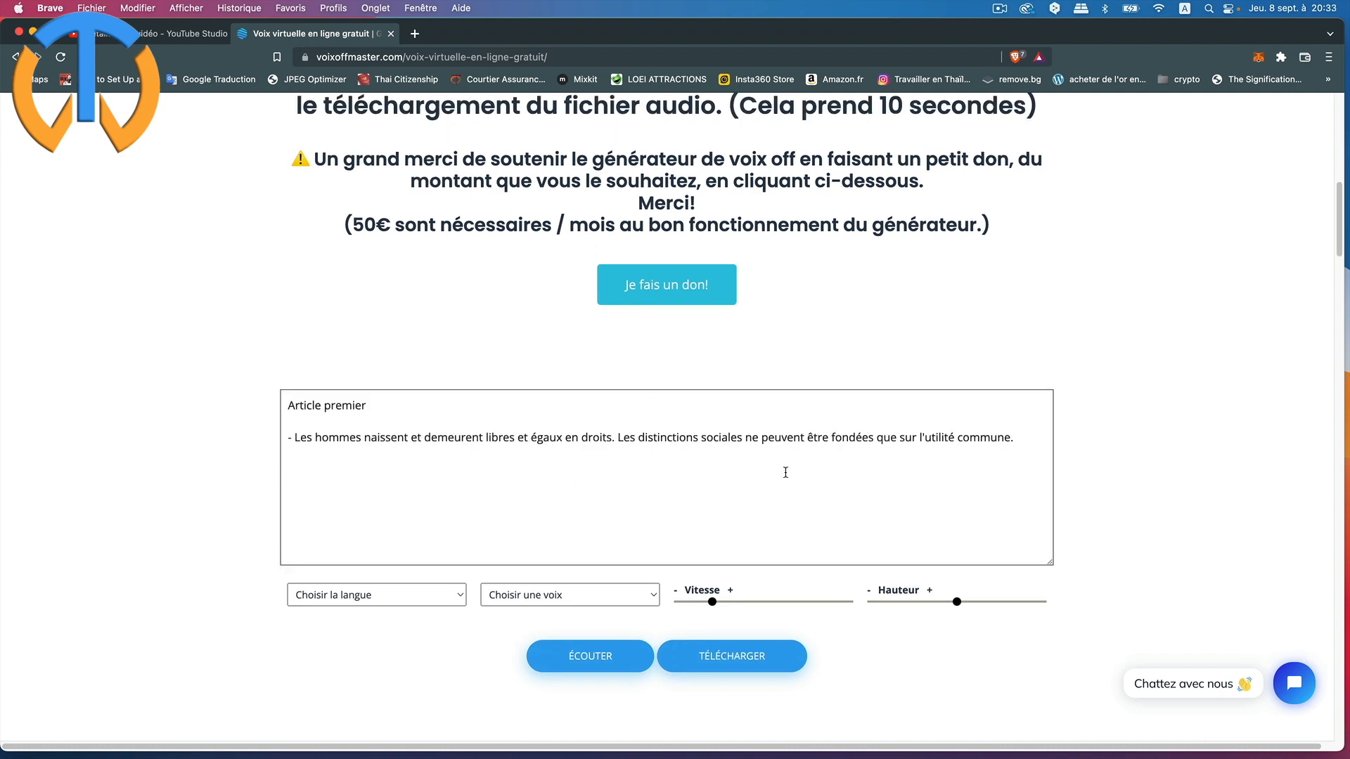
Choose Français - FR with the Masculine voice, remove the apostrophe from "l'utilité" and listen to the text again
left_click(393, 599)
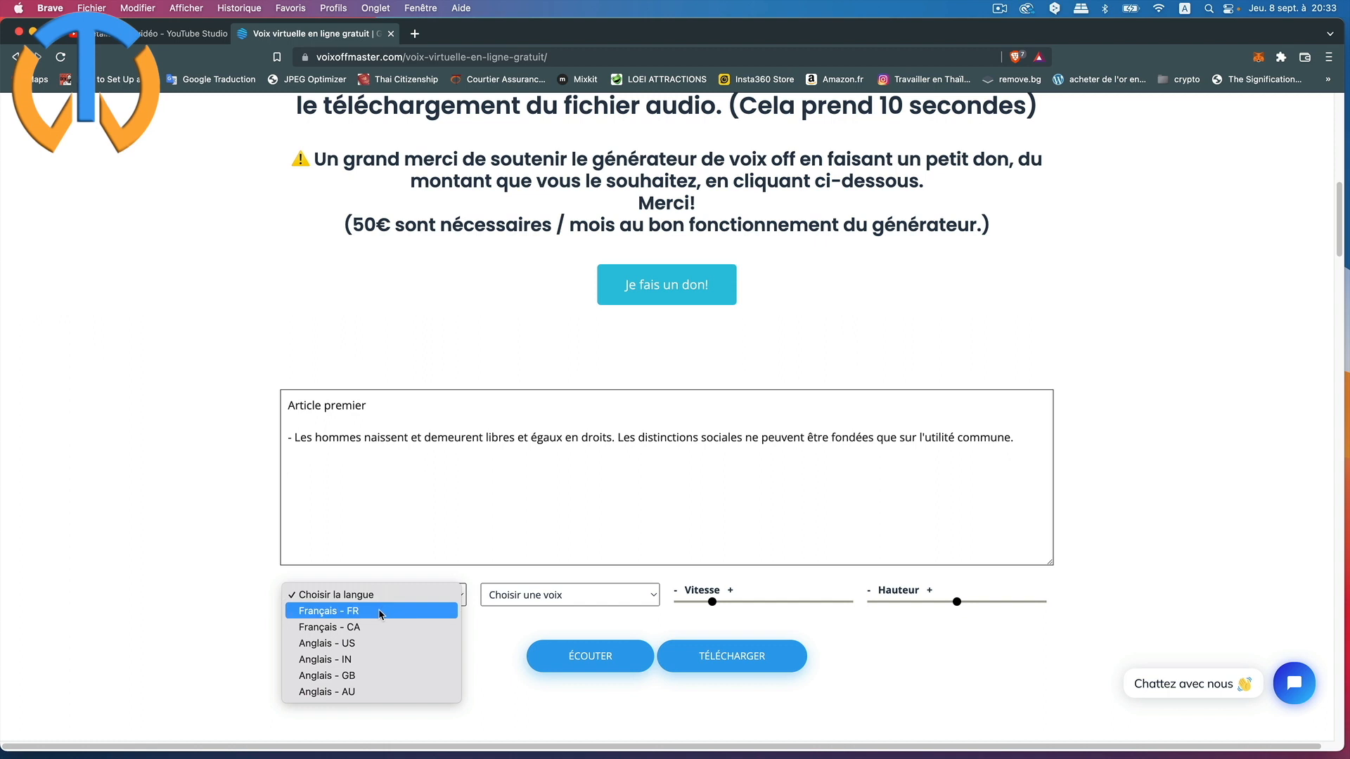
left_click(378, 610)
left_click(585, 599)
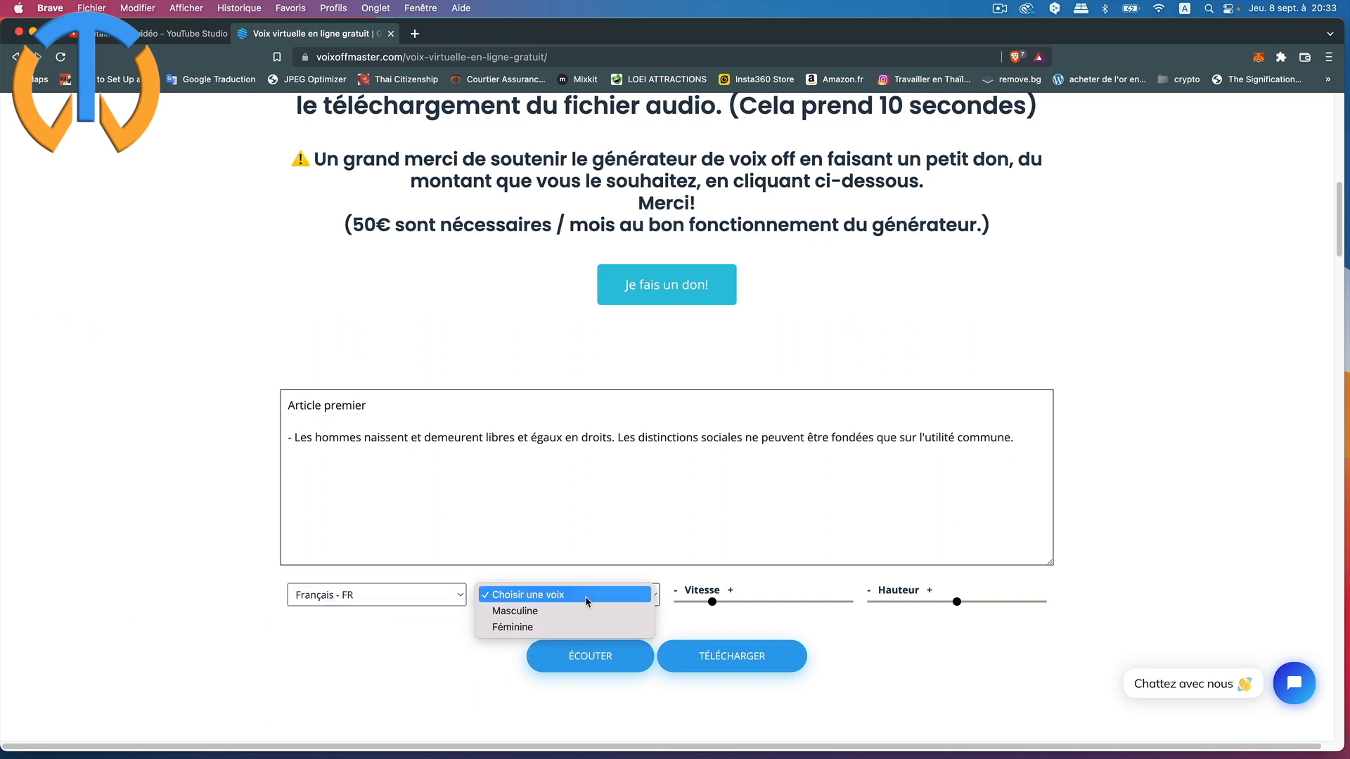
left_click(566, 614)
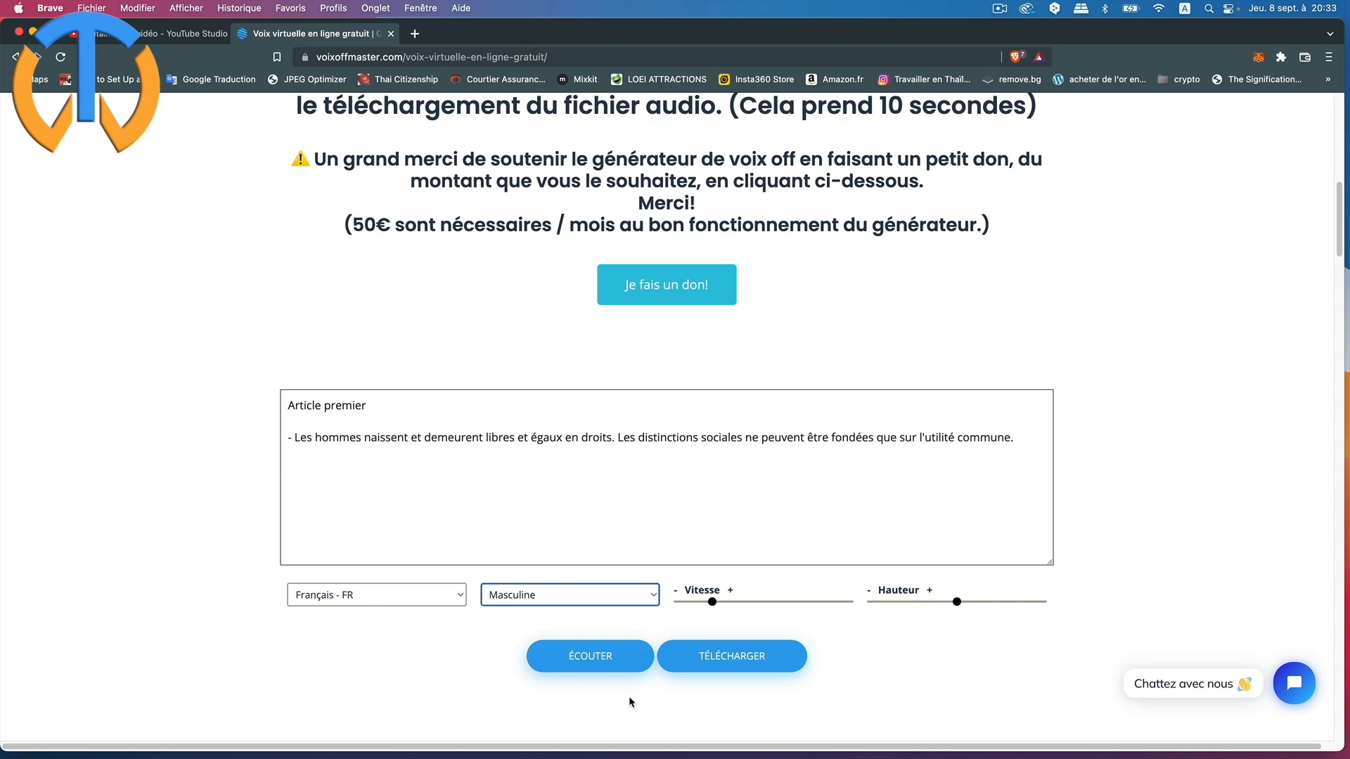
left_click(591, 661)
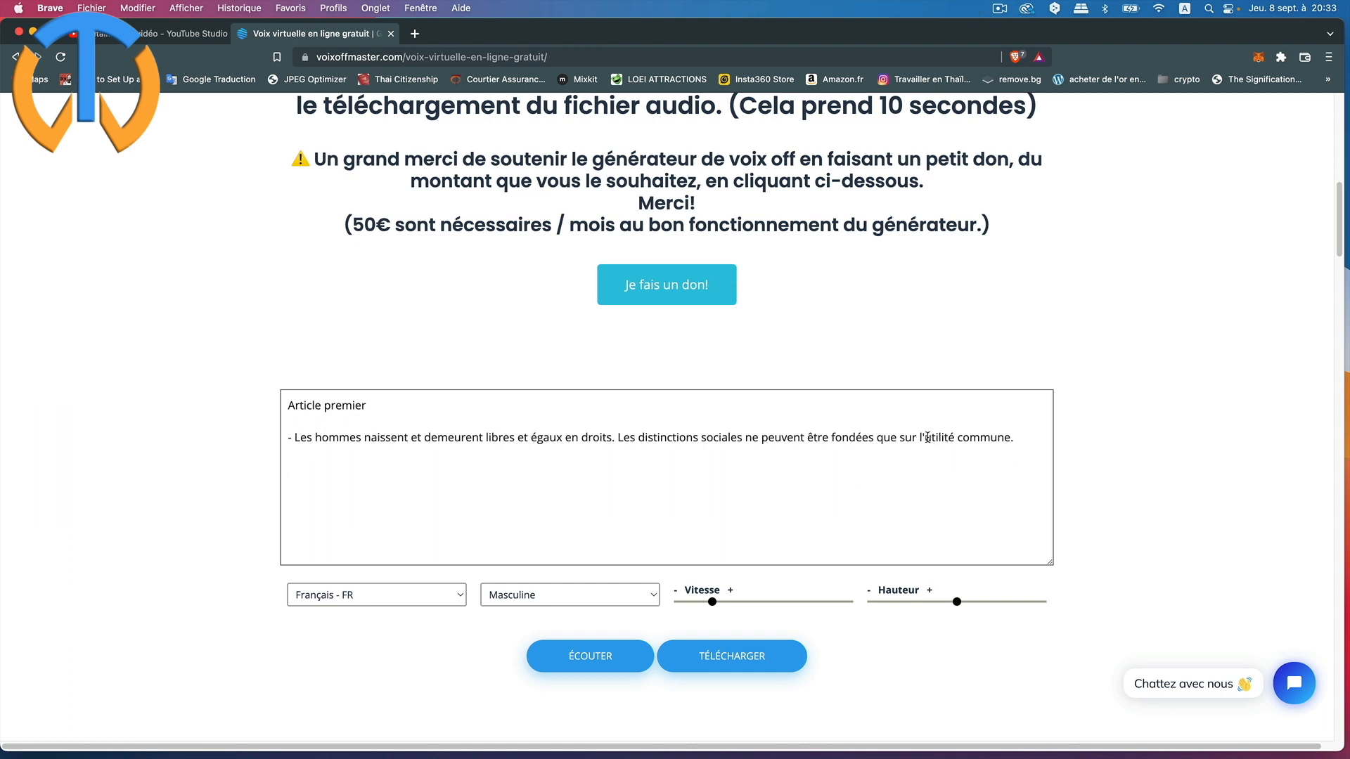
left_click(599, 666)
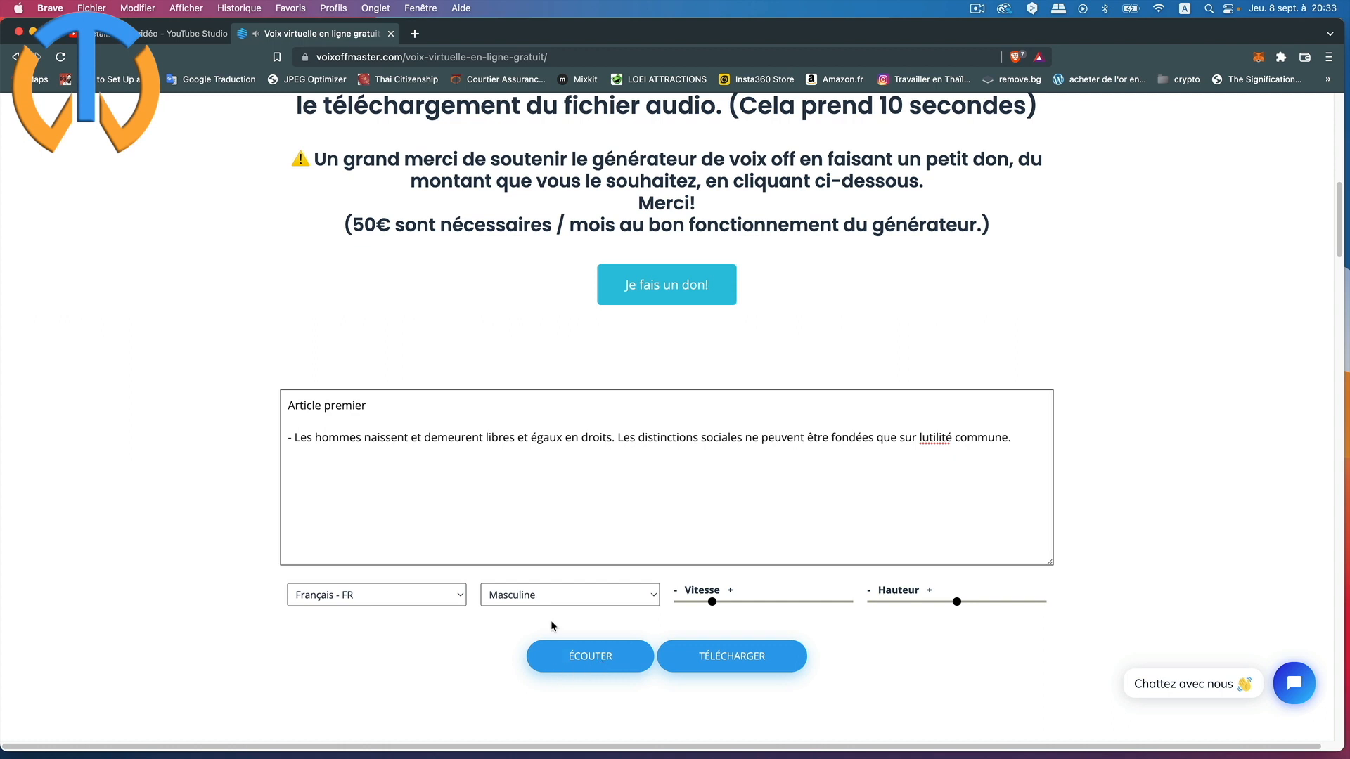
Switch the voice to Féminine and listen to the text
left_click(552, 596)
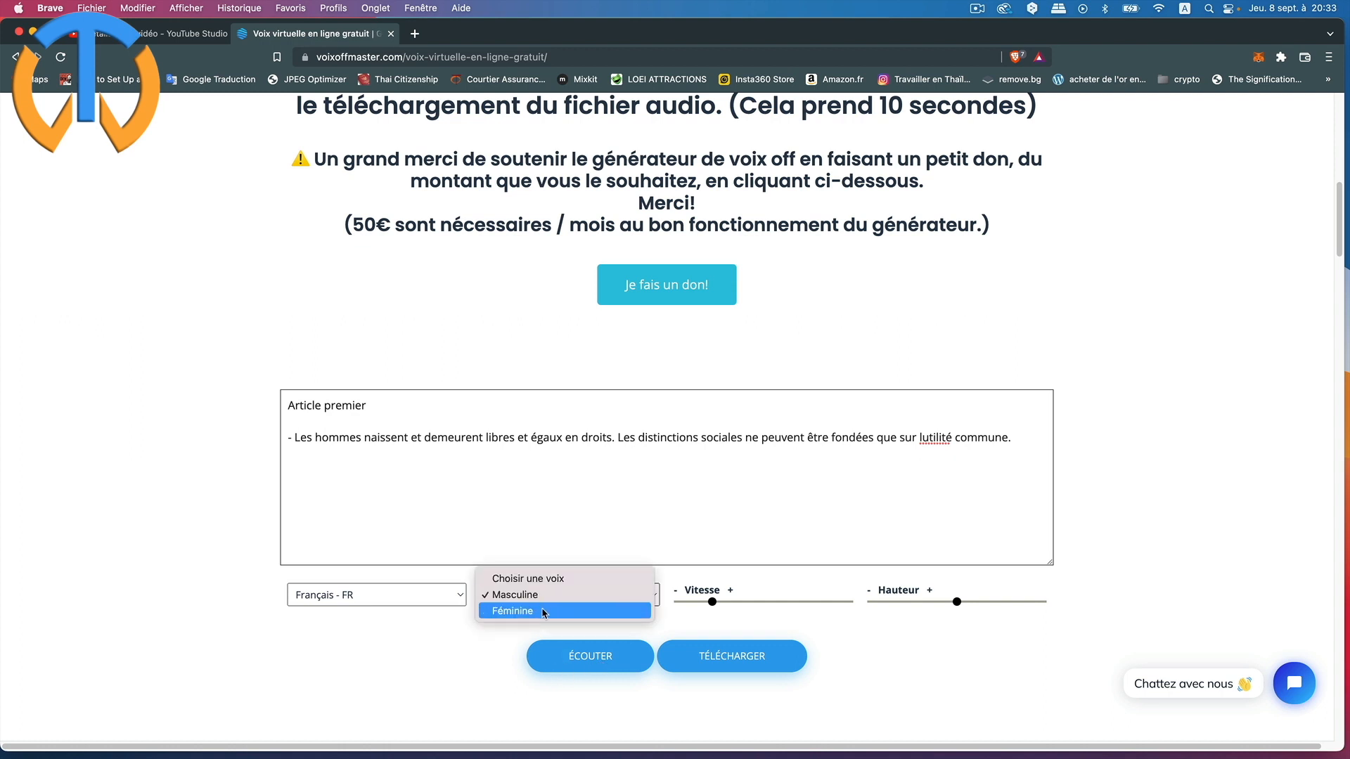
left_click(544, 611)
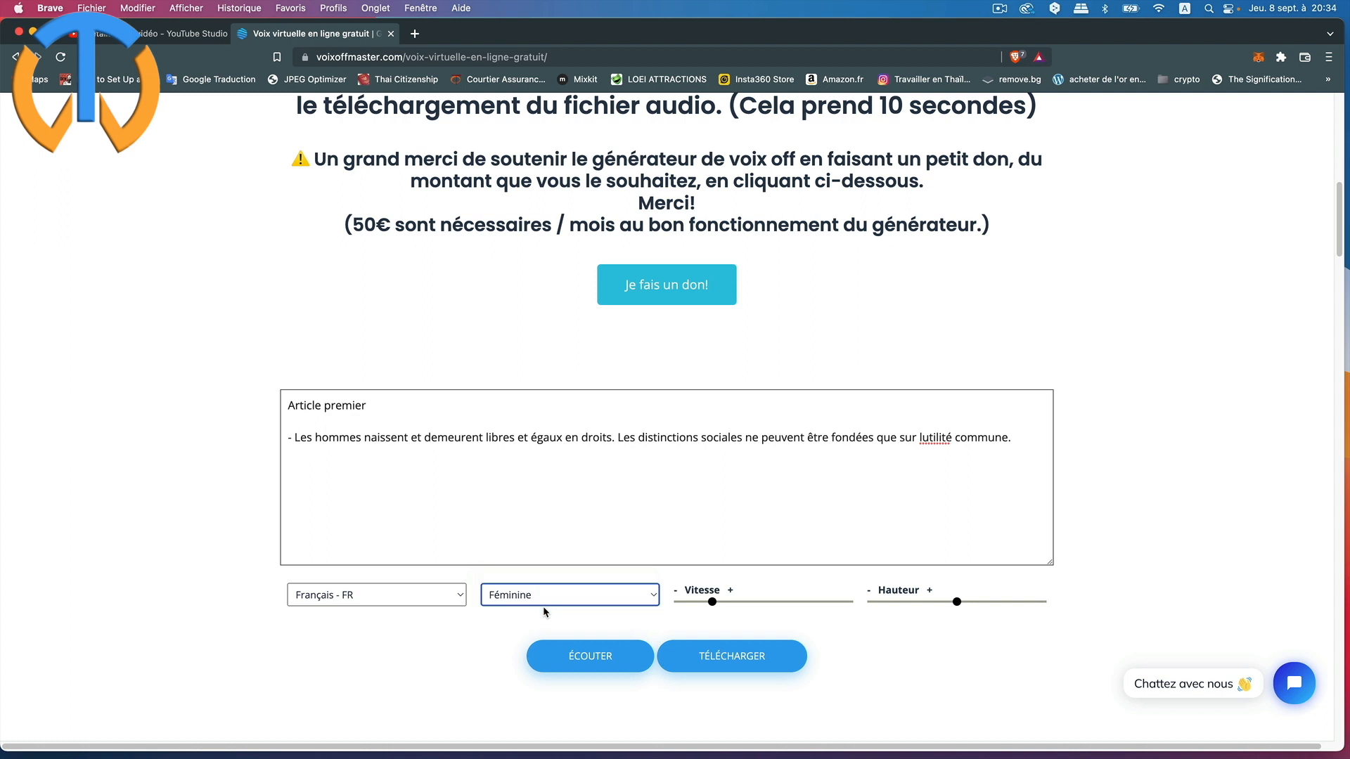
left_click(585, 657)
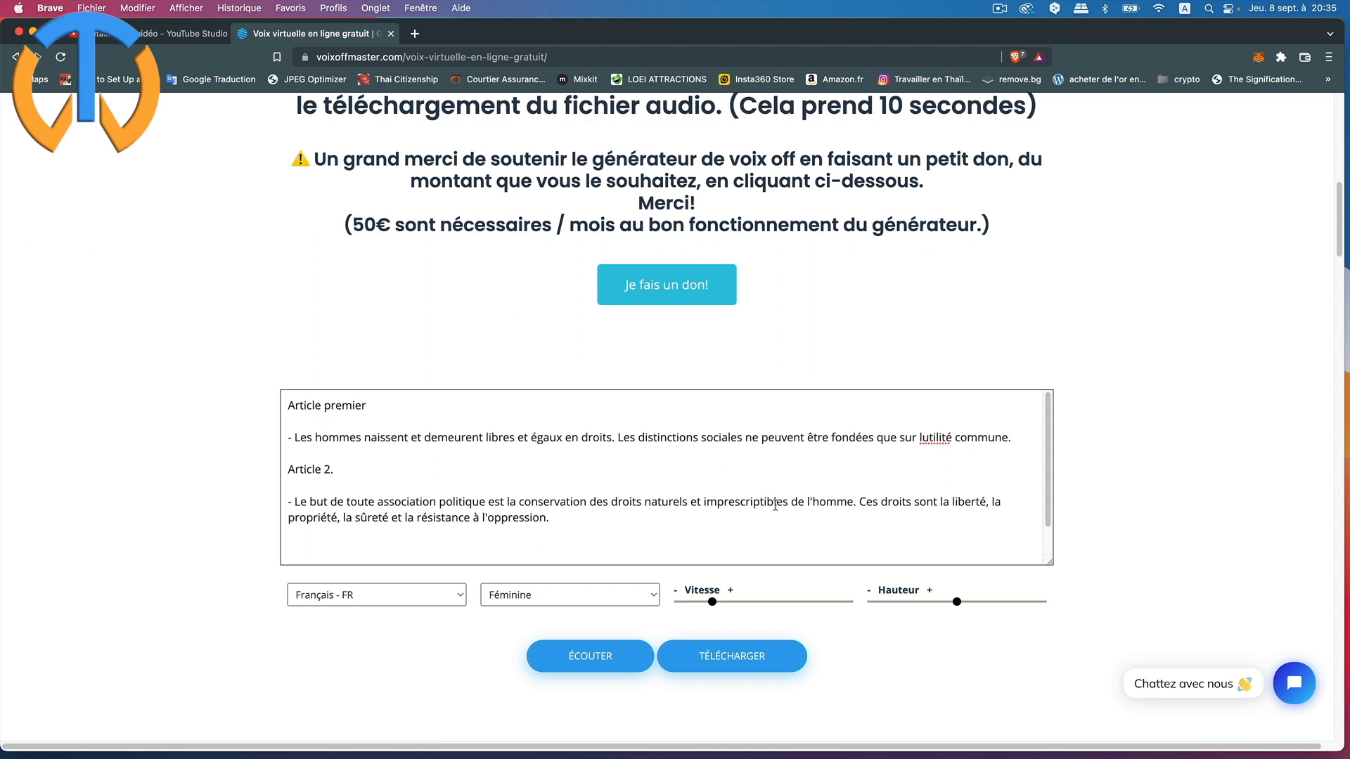
Remove the apostrophes from "l'homme" and "l'oppression" in the Article 2 paragraph
left_click(812, 501)
key("BackSpace")
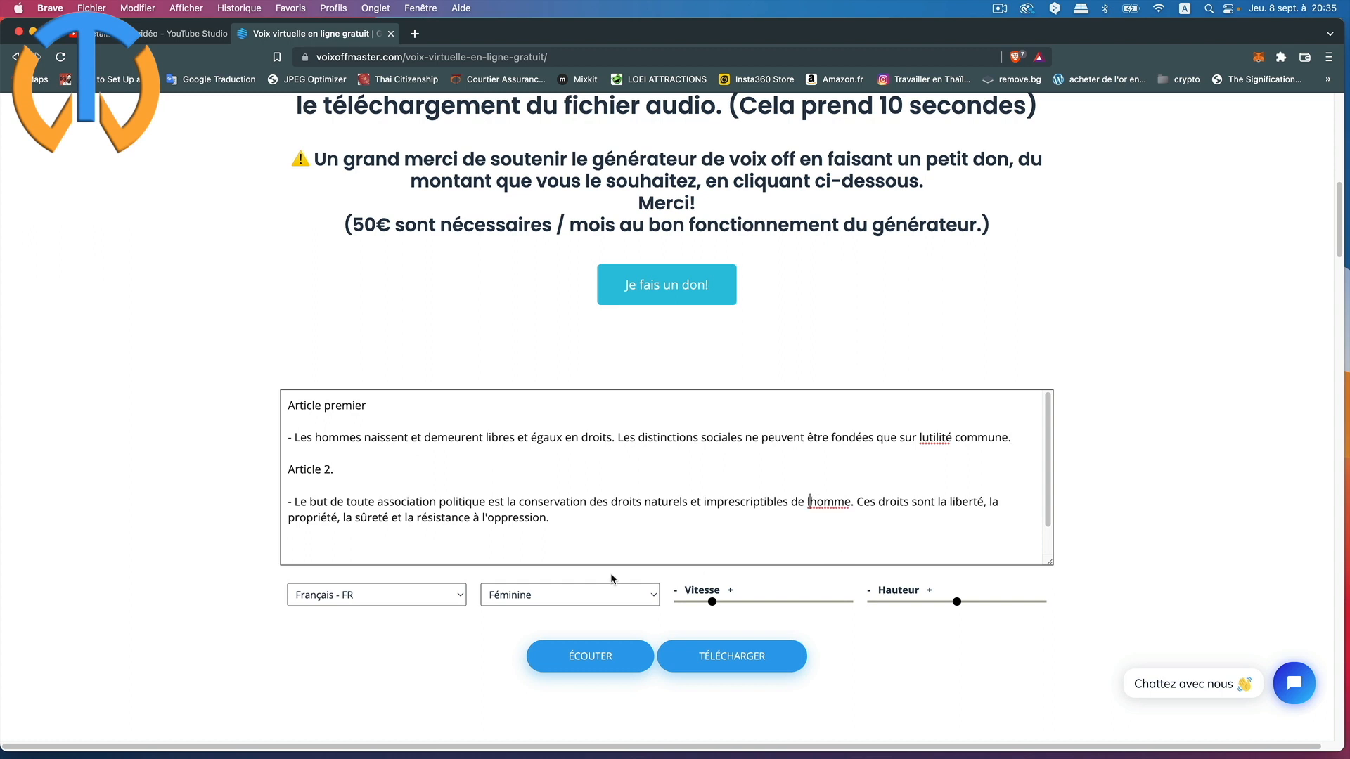
left_click(490, 516)
key("BackSpace")
Add "Il faut s'écouter" at the end of the Article 2 paragraph and listen to the result
left_click(567, 531)
type("Il faut s'écouter")
left_click(603, 658)
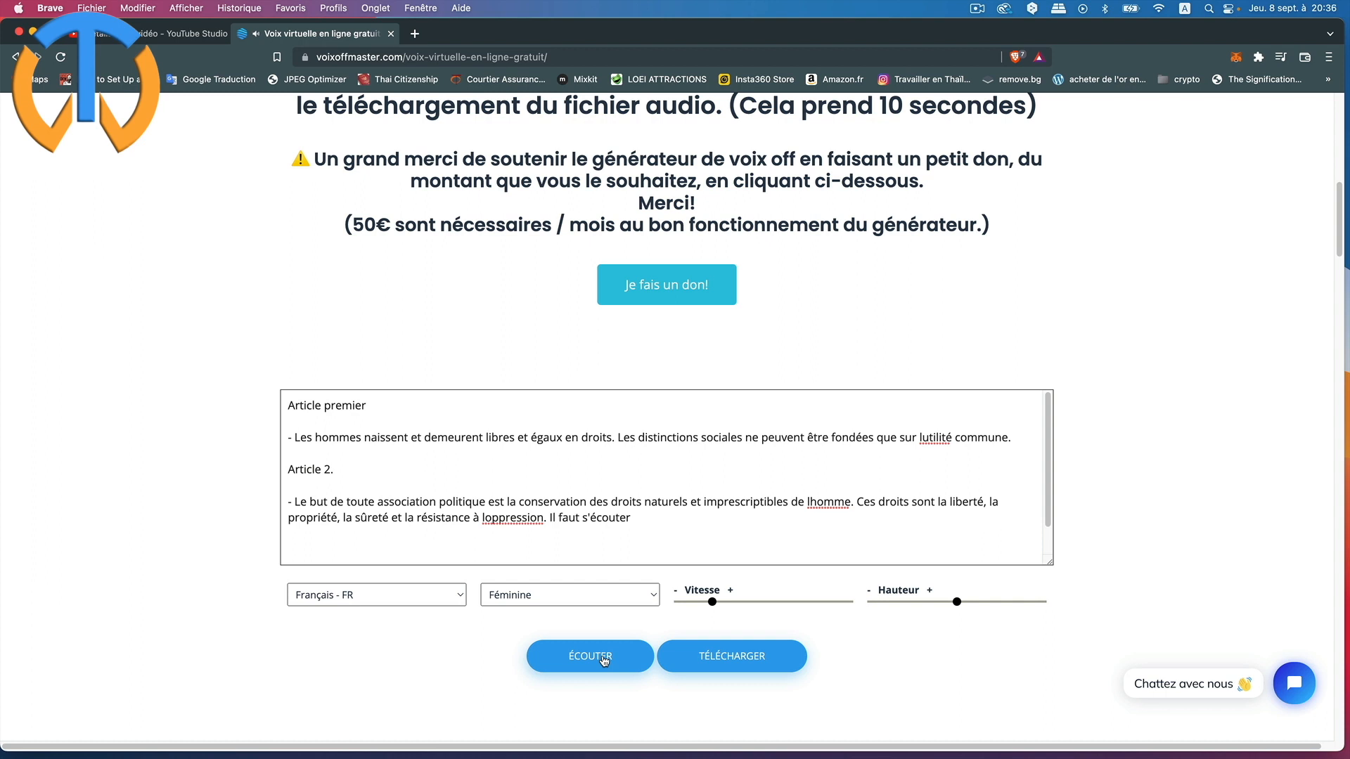
Delete the added sentence "Il faut s'écouter" from the end of the text
key("BackSpace")
key("BackSpace")
key("BackSpace")
key("BackSpace")
key("BackSpace")
key("BackSpace")
key("BackSpace")
key("BackSpace")
key("BackSpace")
key("BackSpace")
key("BackSpace")
key("BackSpace")
key("BackSpace")
key("BackSpace")
key("BackSpace")
key("BackSpace")
key("BackSpace")
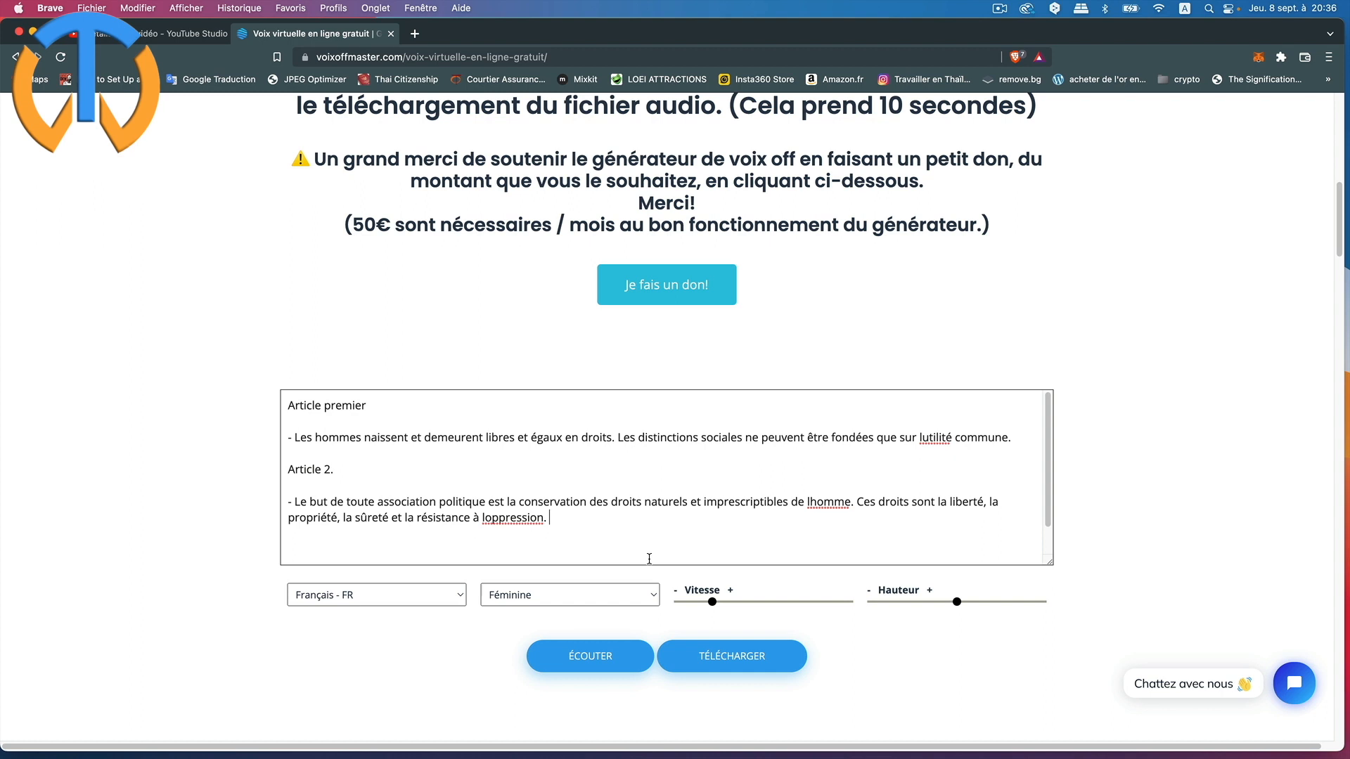
Download the generated voice-over and save it in the Bureau folder as "essai 1"
left_click(738, 663)
left_click(684, 242)
key("super+a")
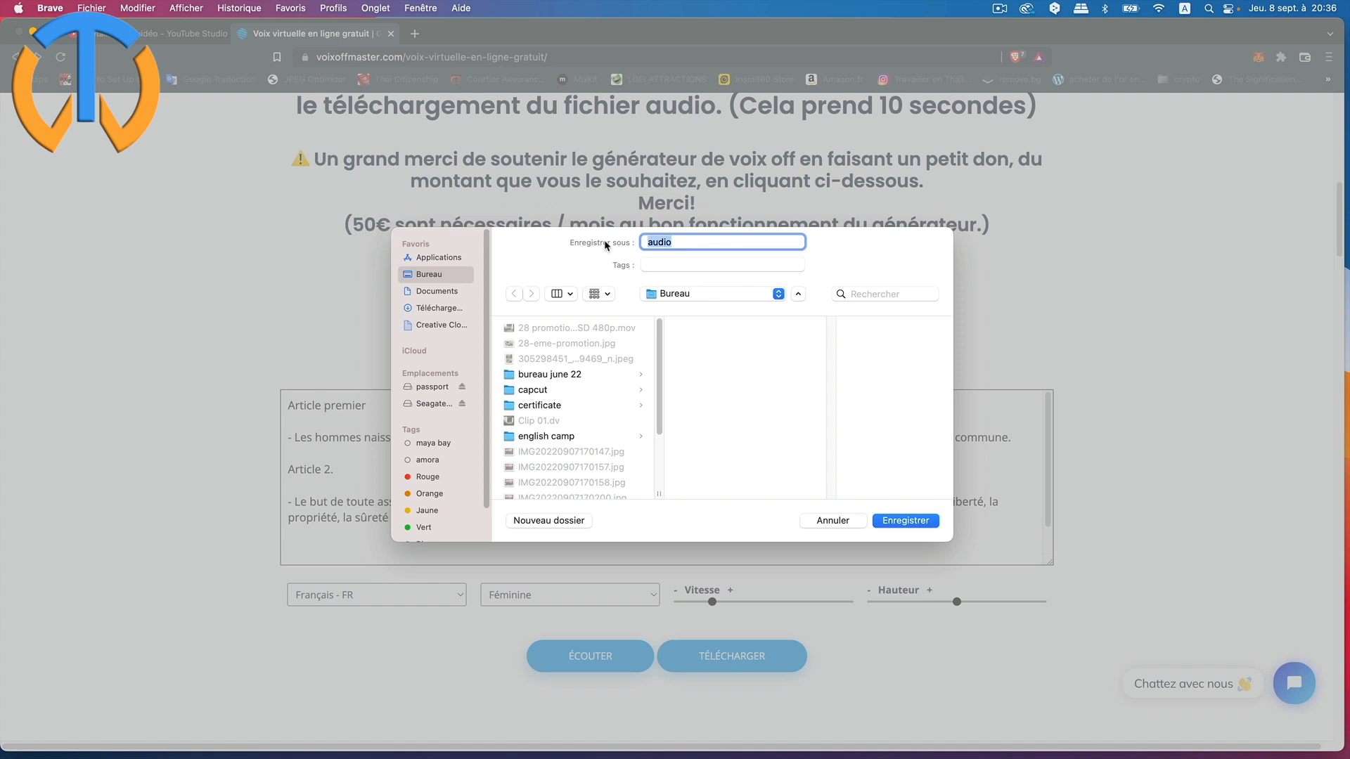
type("essai 1")
left_click(896, 521)
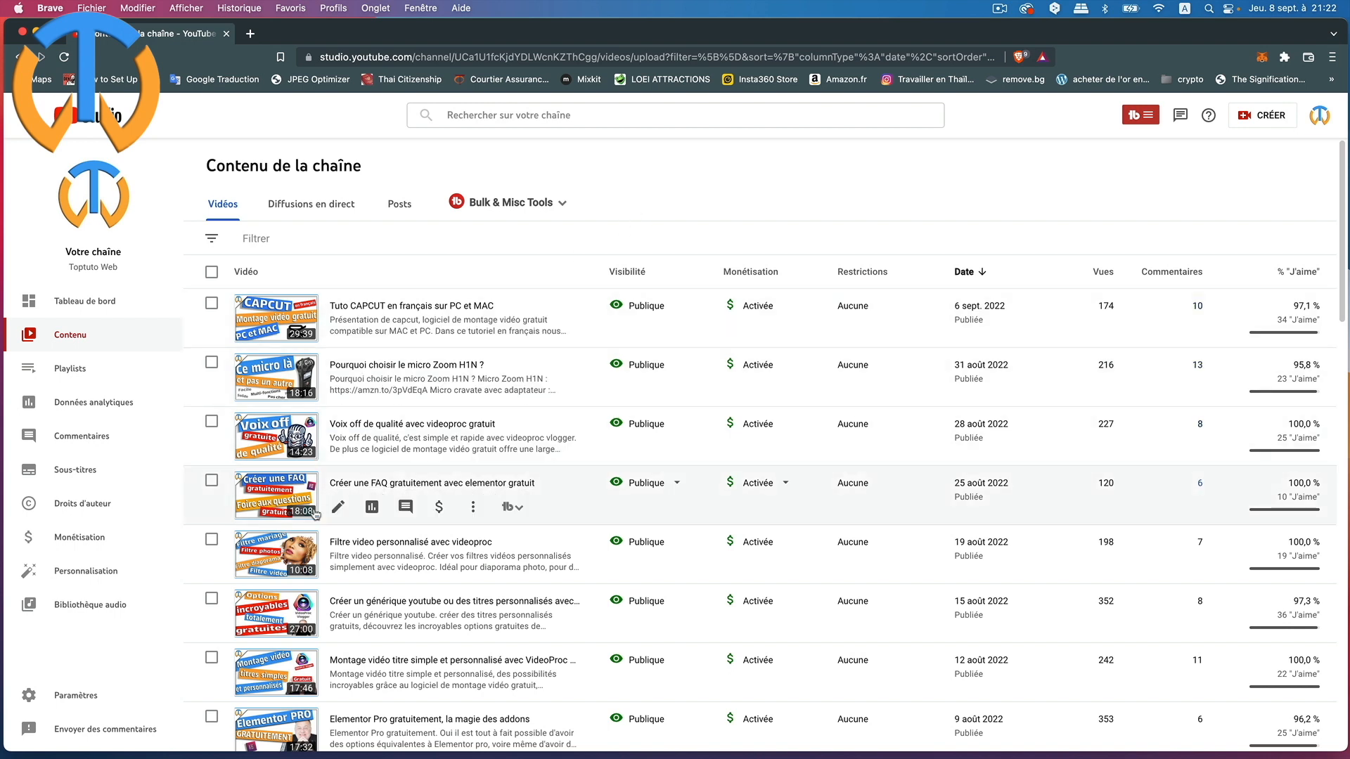
In YouTube Studio, open the details of the video "Traduction gratuite, mieux que google traduction" for editing
scroll(315, 515, "down", 10)
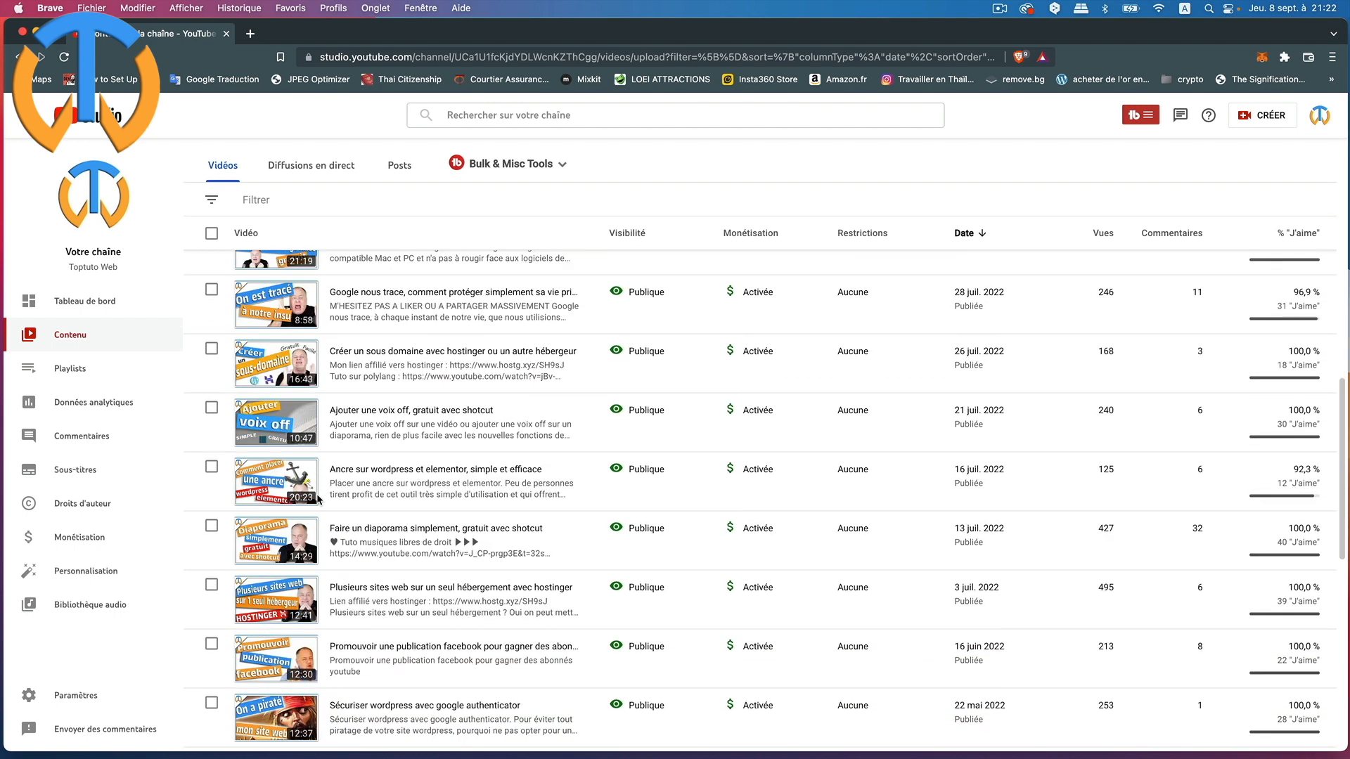
scroll(442, 487, "down", 3)
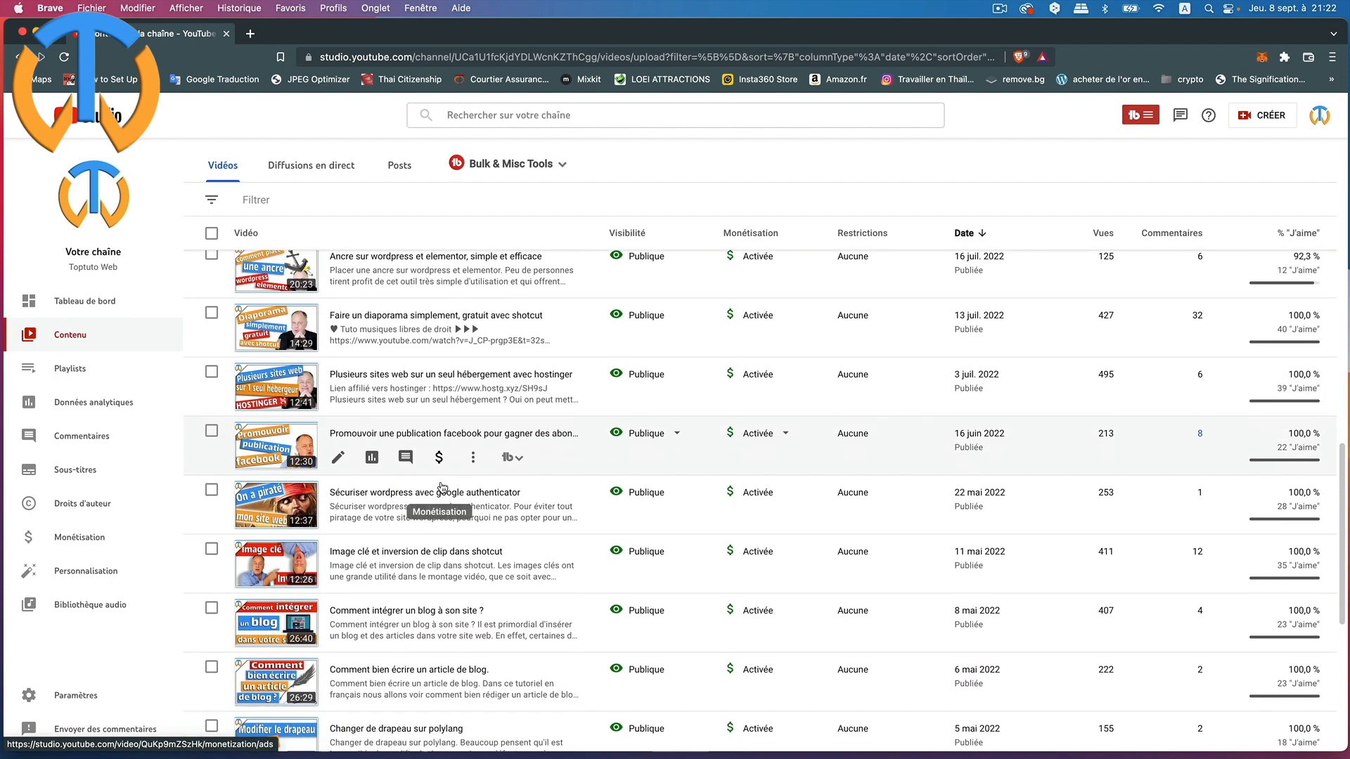
scroll(443, 486, "down", 6)
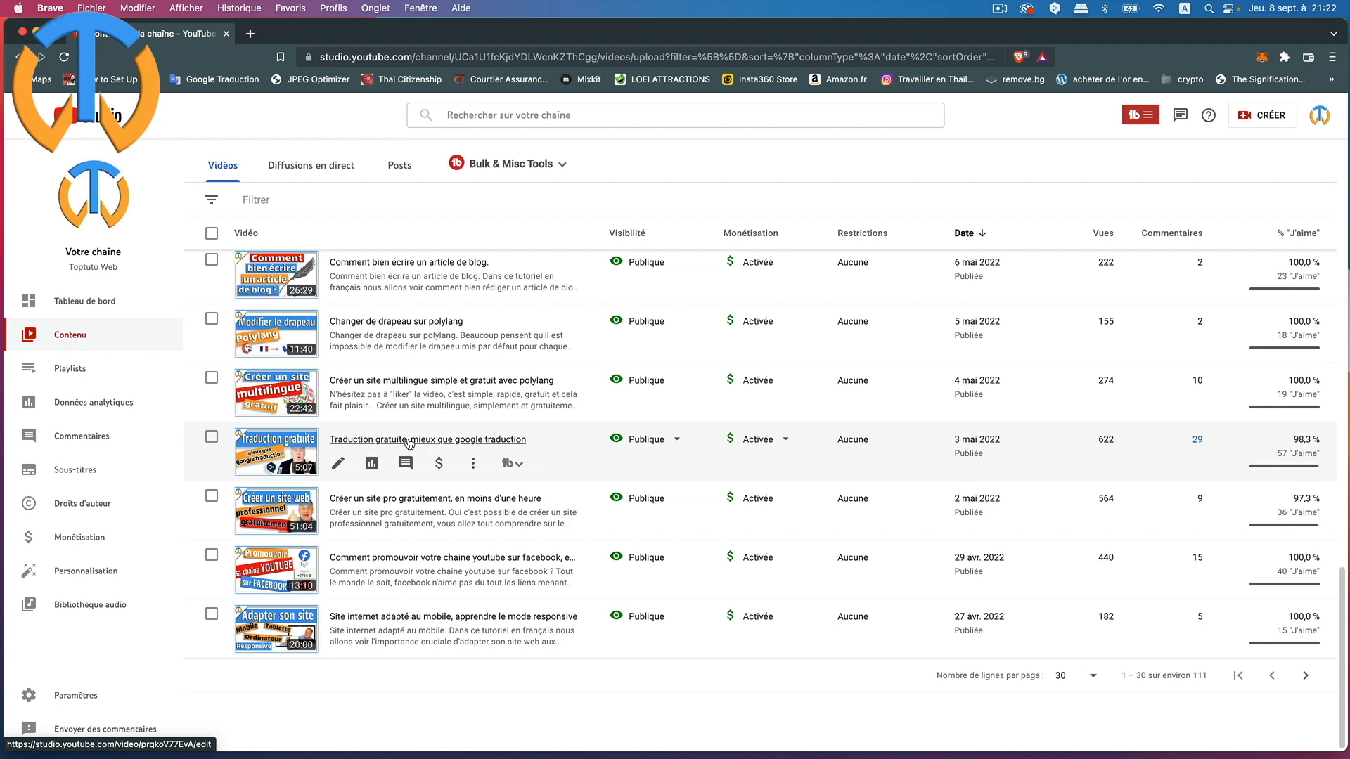
left_click(338, 466)
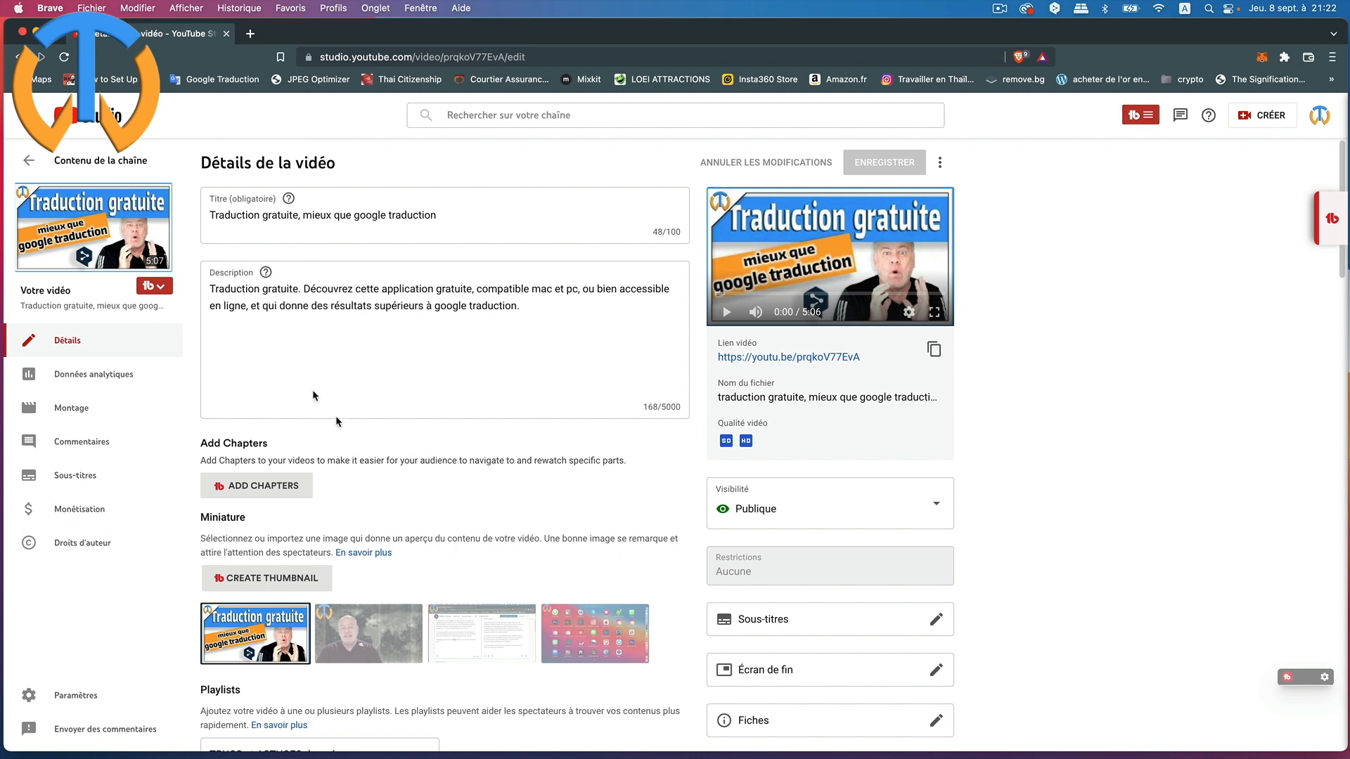
Open the video's subtitles and duplicate the automatic French track for editing, replacing the existing draft
scroll(416, 450, "down", 4)
scroll(416, 451, "up", 4)
scroll(522, 513, "down", 5)
scroll(522, 512, "up", 5)
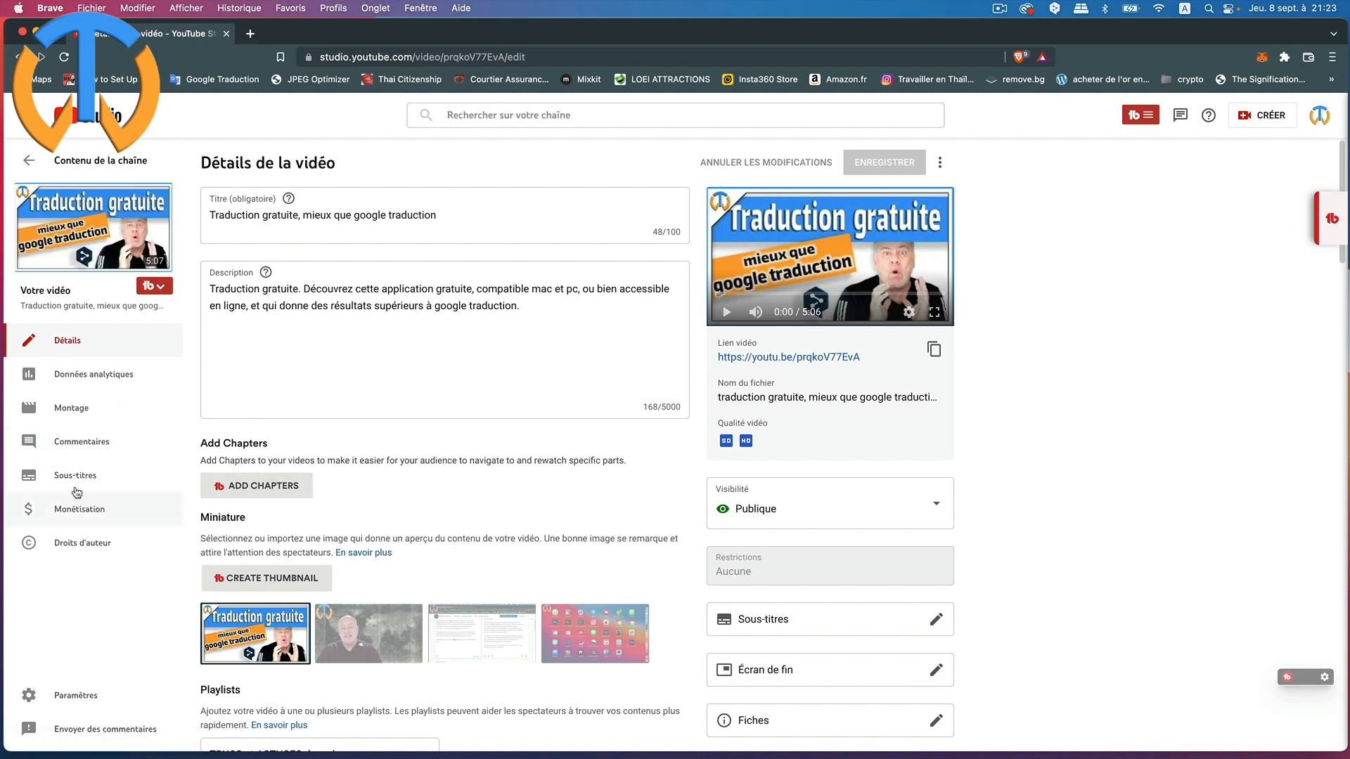
left_click(118, 480)
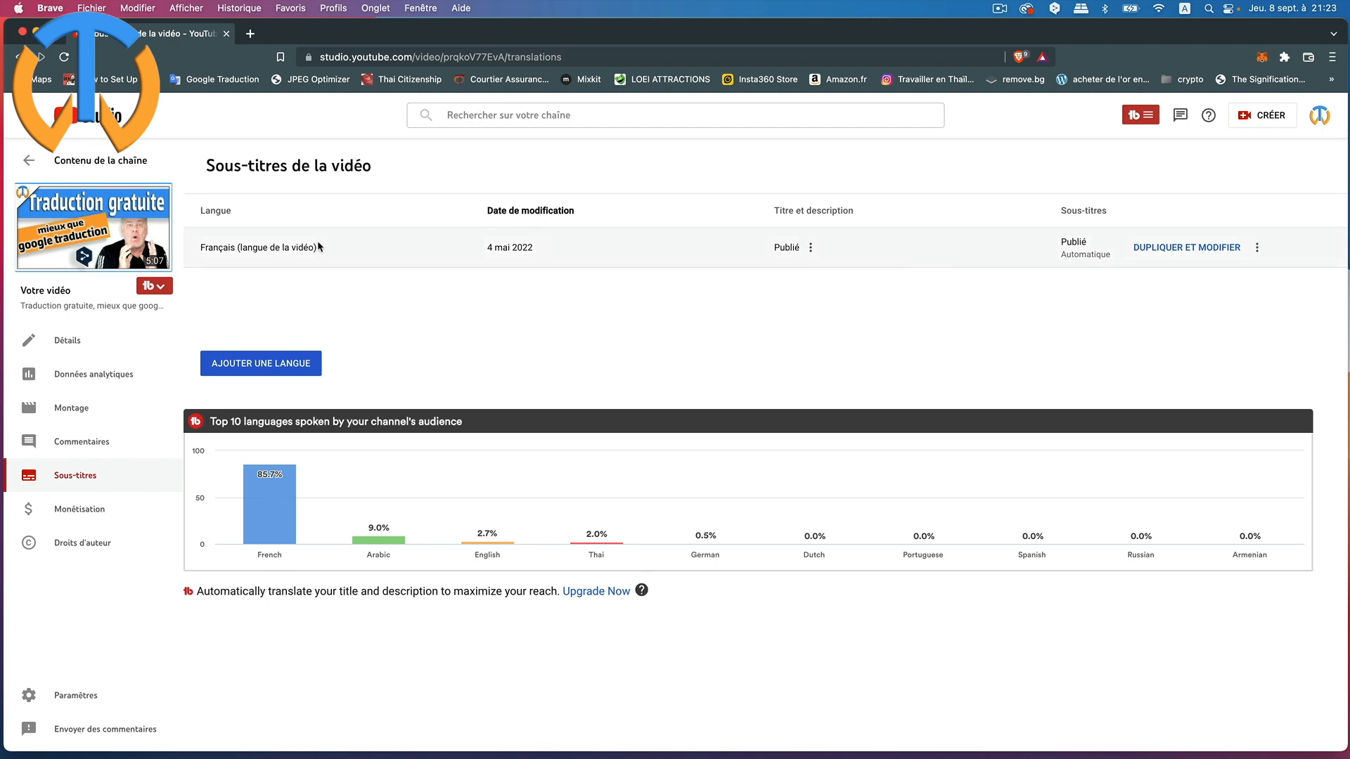
left_click(1176, 249)
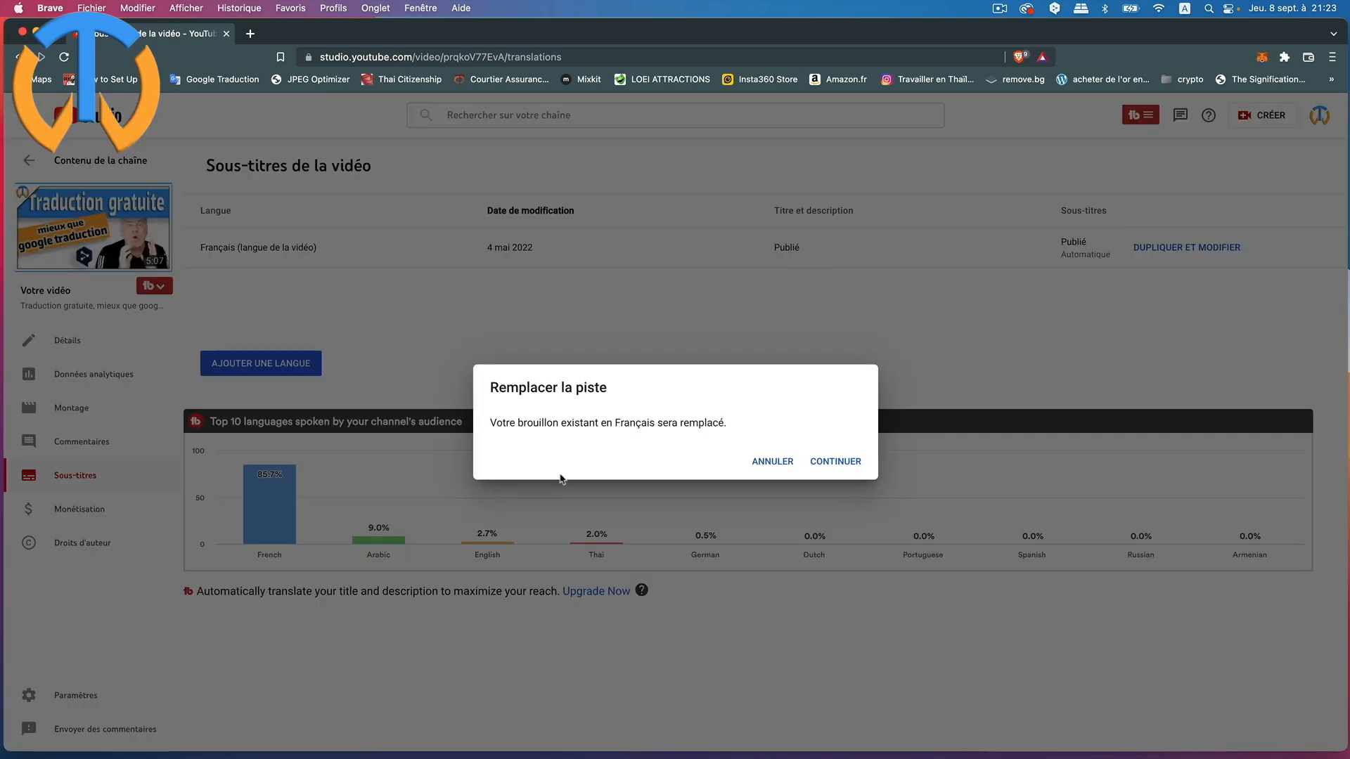
left_click(838, 461)
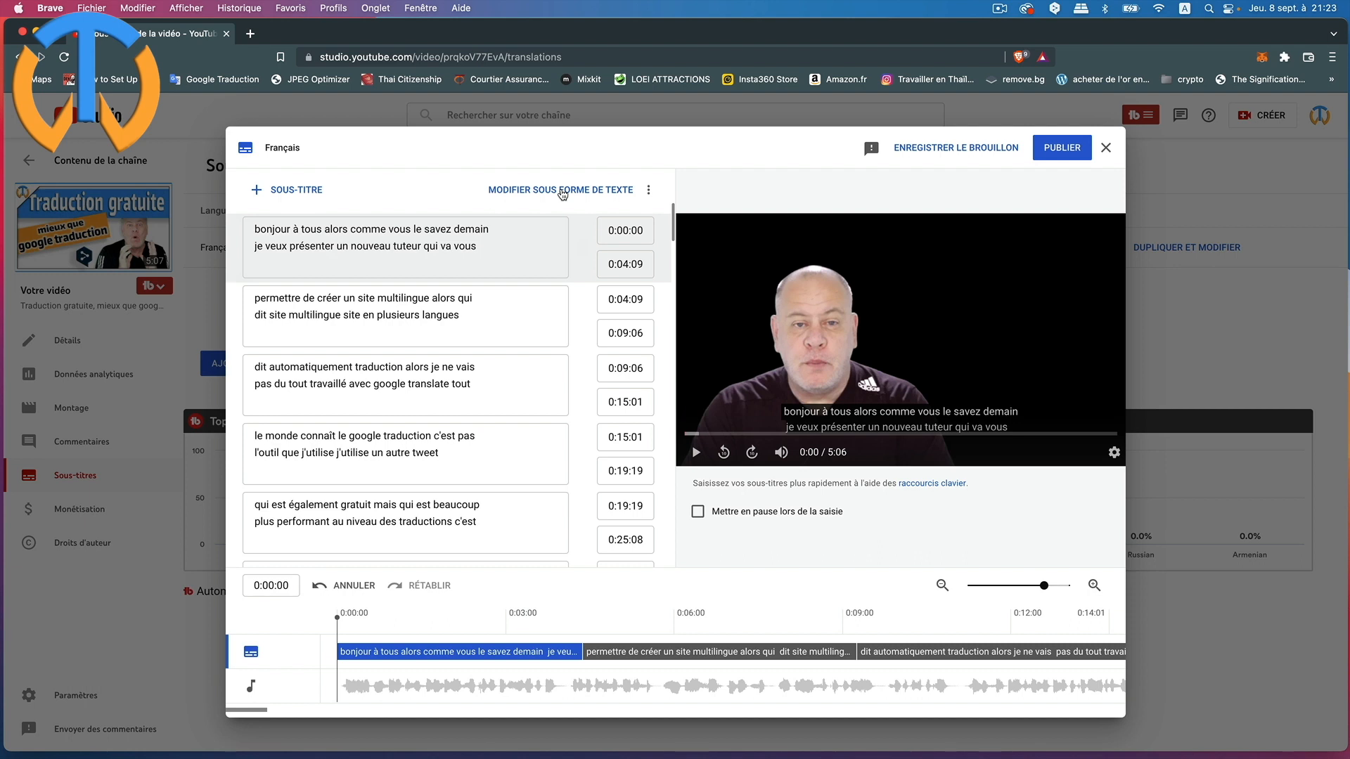
Show the French subtitles as plain text and copy the entire transcript
left_click(562, 191)
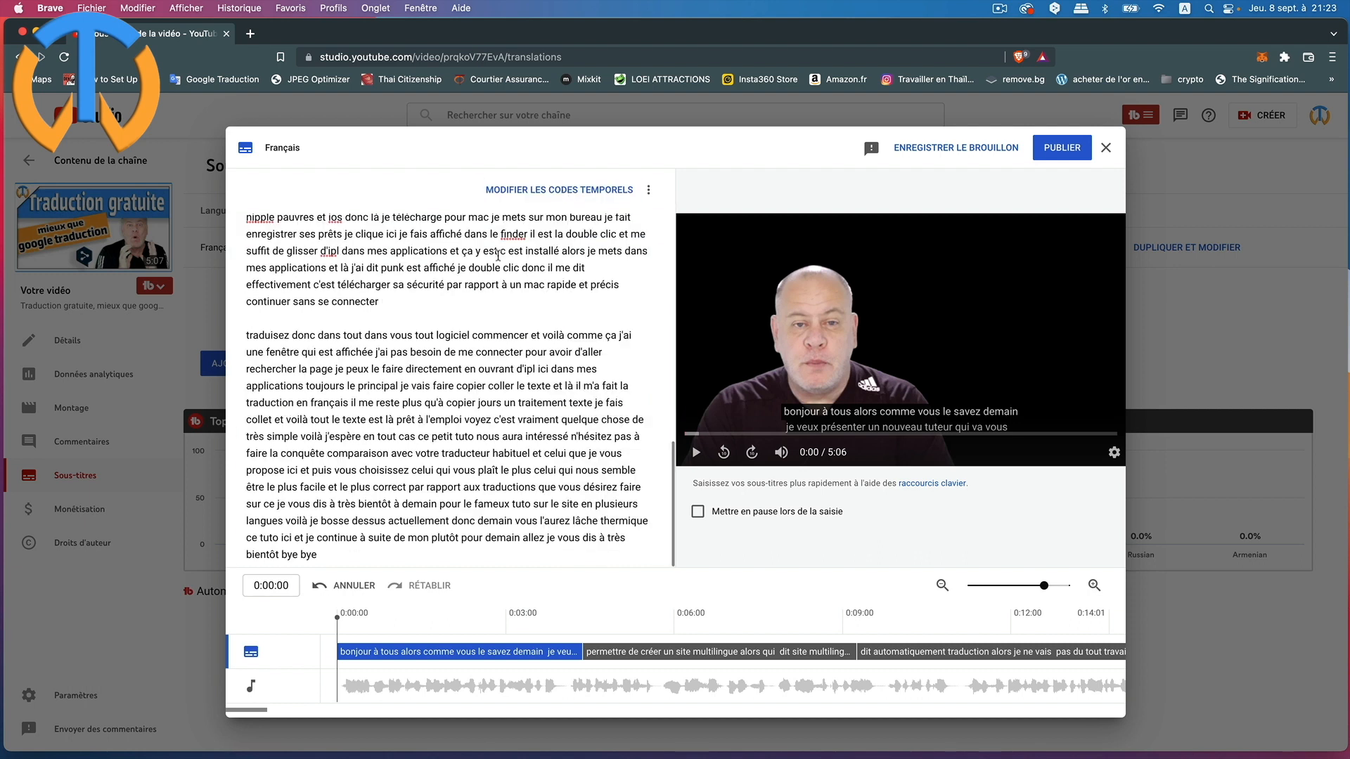
scroll(492, 281, "up", 10)
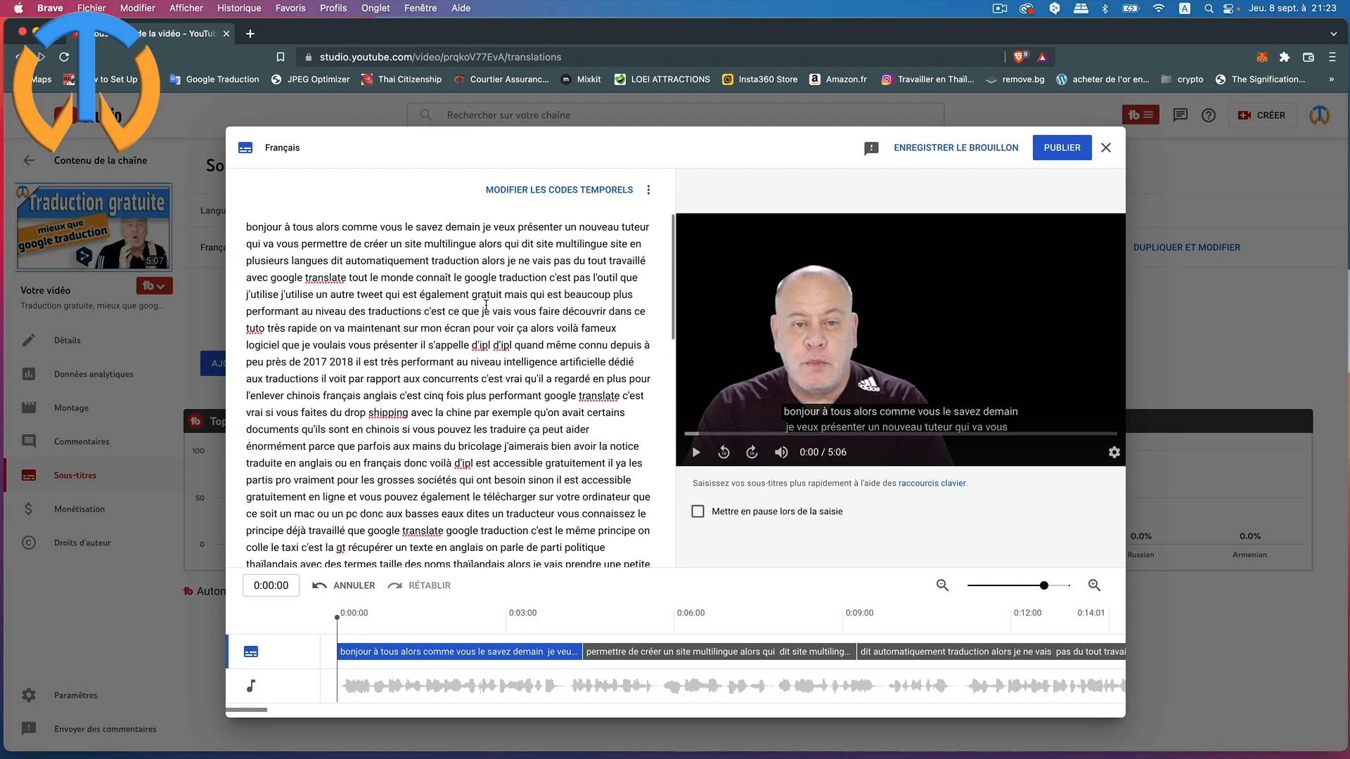
scroll(486, 305, "down", 10)
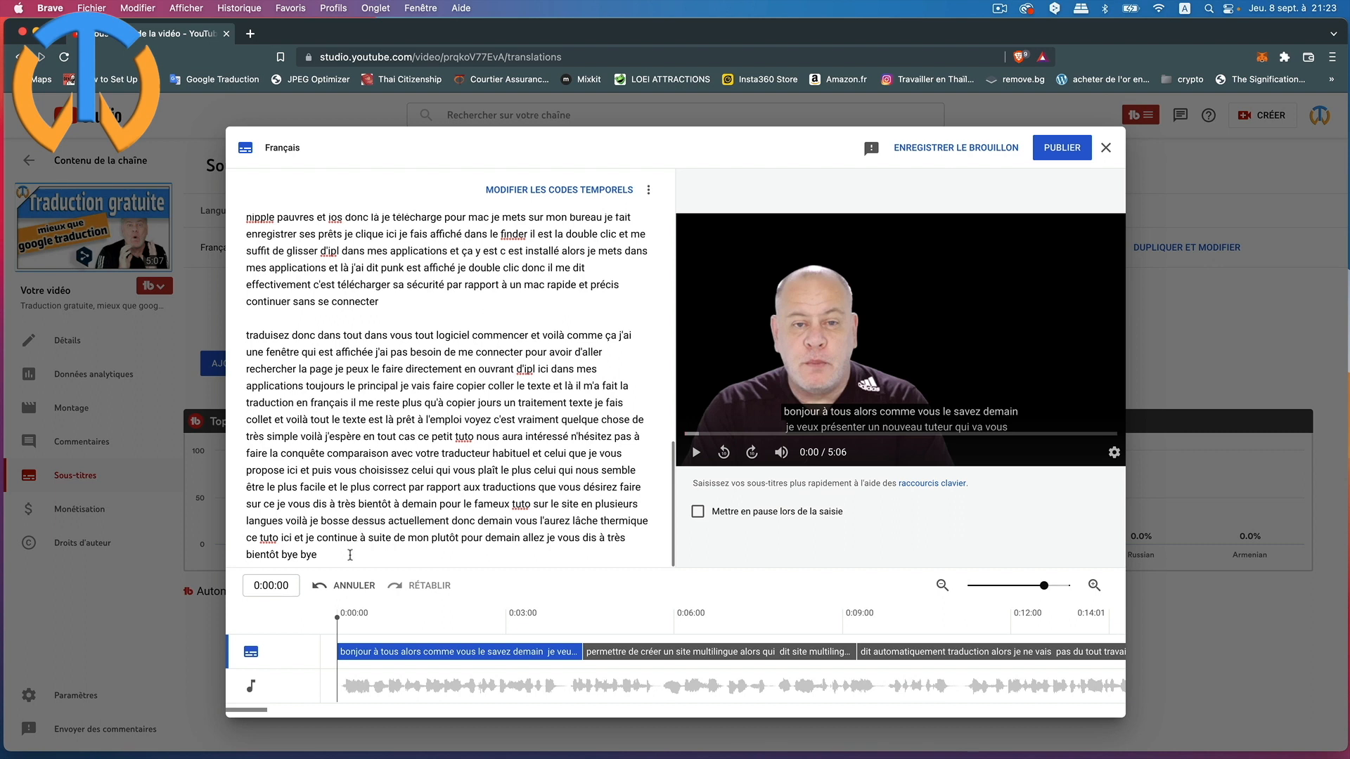
left_click_drag(347, 556, 264, 68)
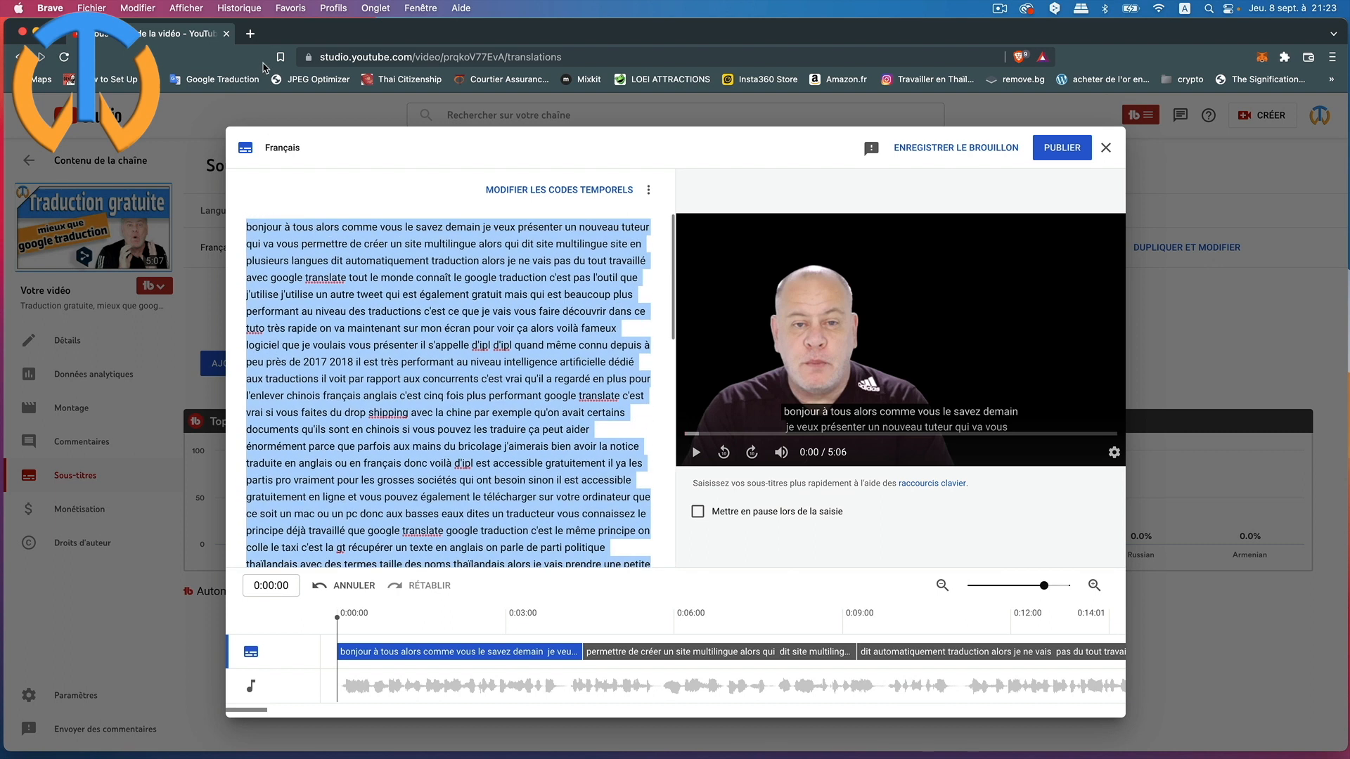
left_click(139, 10)
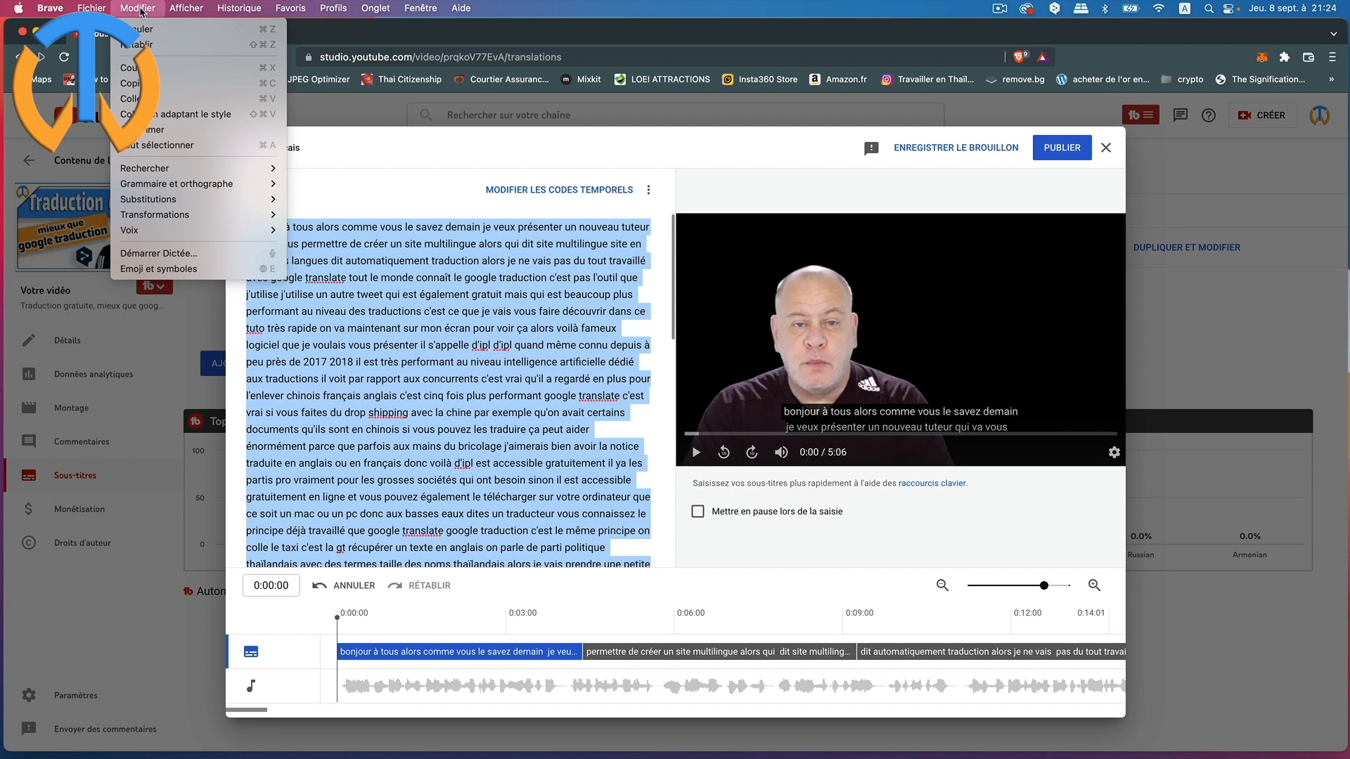
left_click(130, 83)
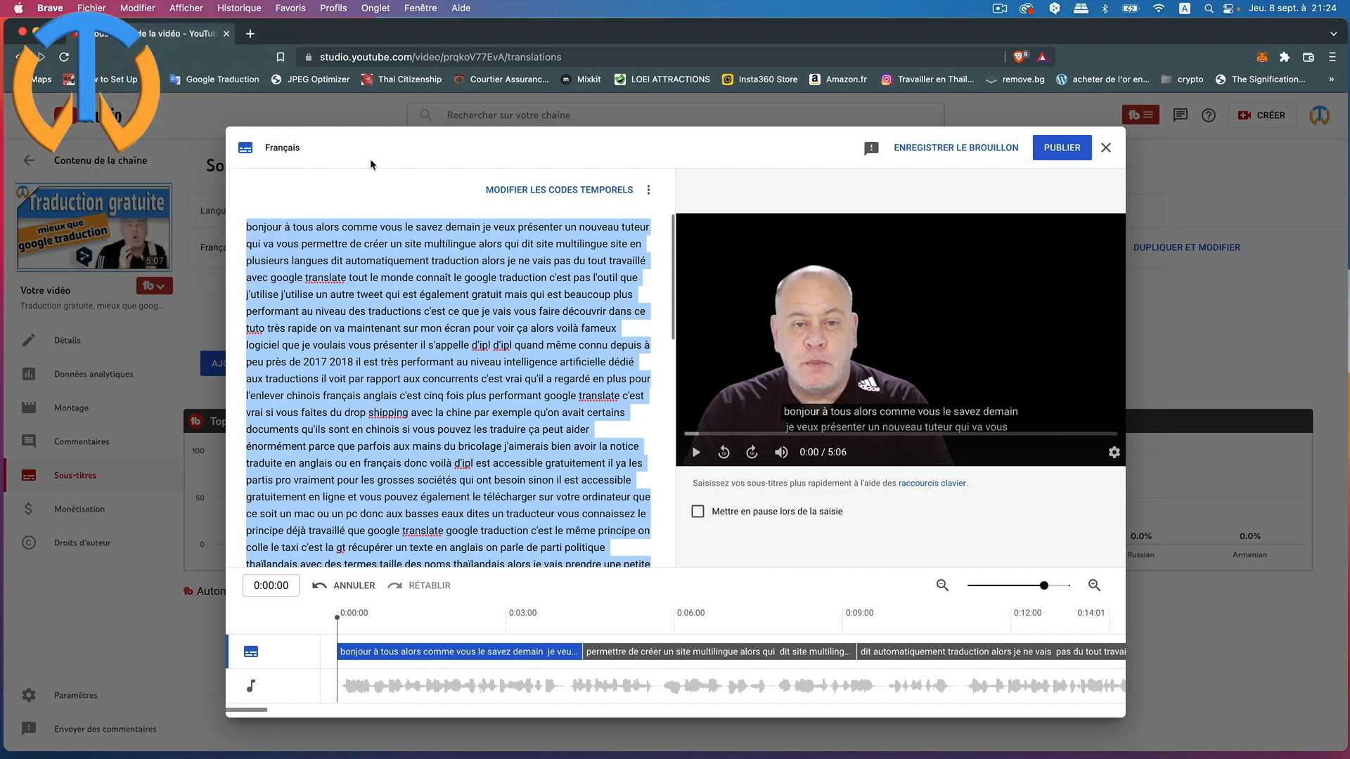
Close the subtitle editor, paste the copied transcript into a new TextEdit document, and enlarge the document window to show all the text
left_click(1107, 149)
mouse_move(1325, 135)
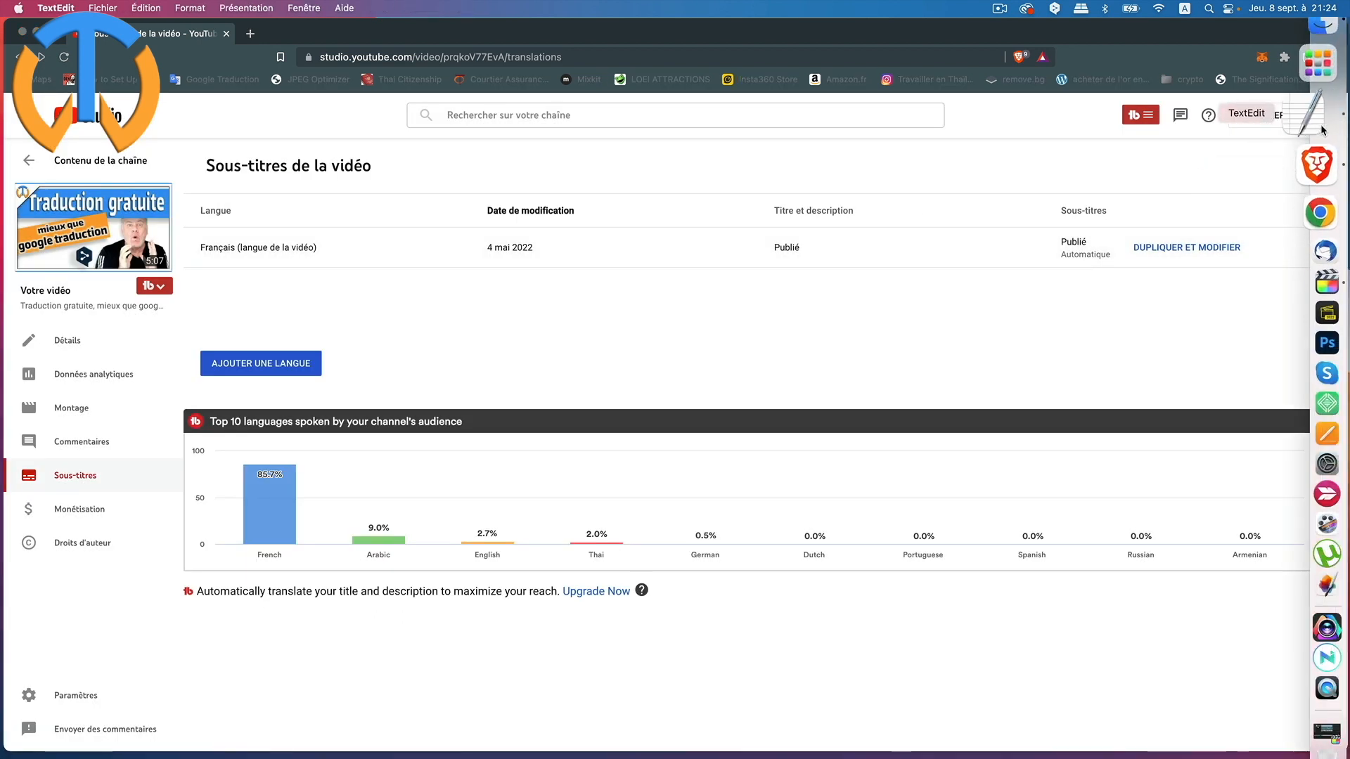
left_click(1317, 107)
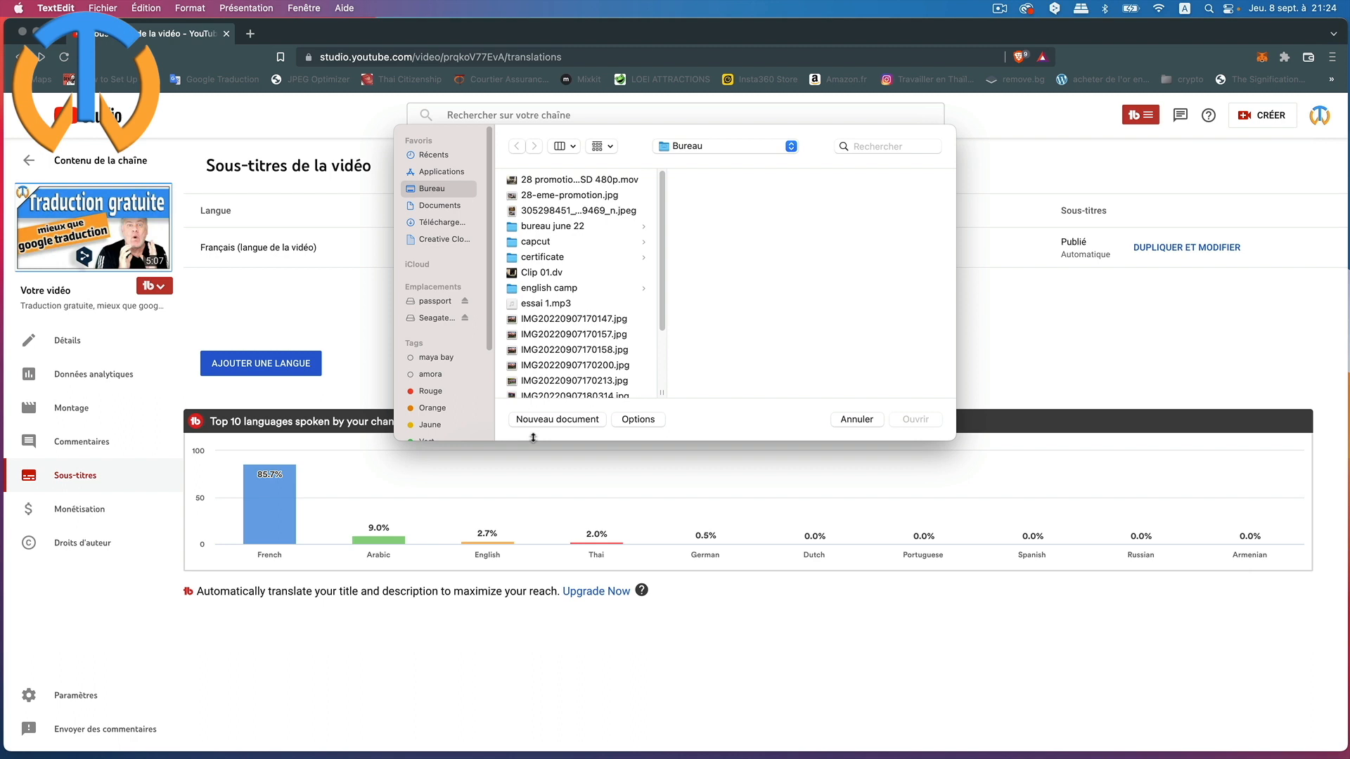
left_click(555, 419)
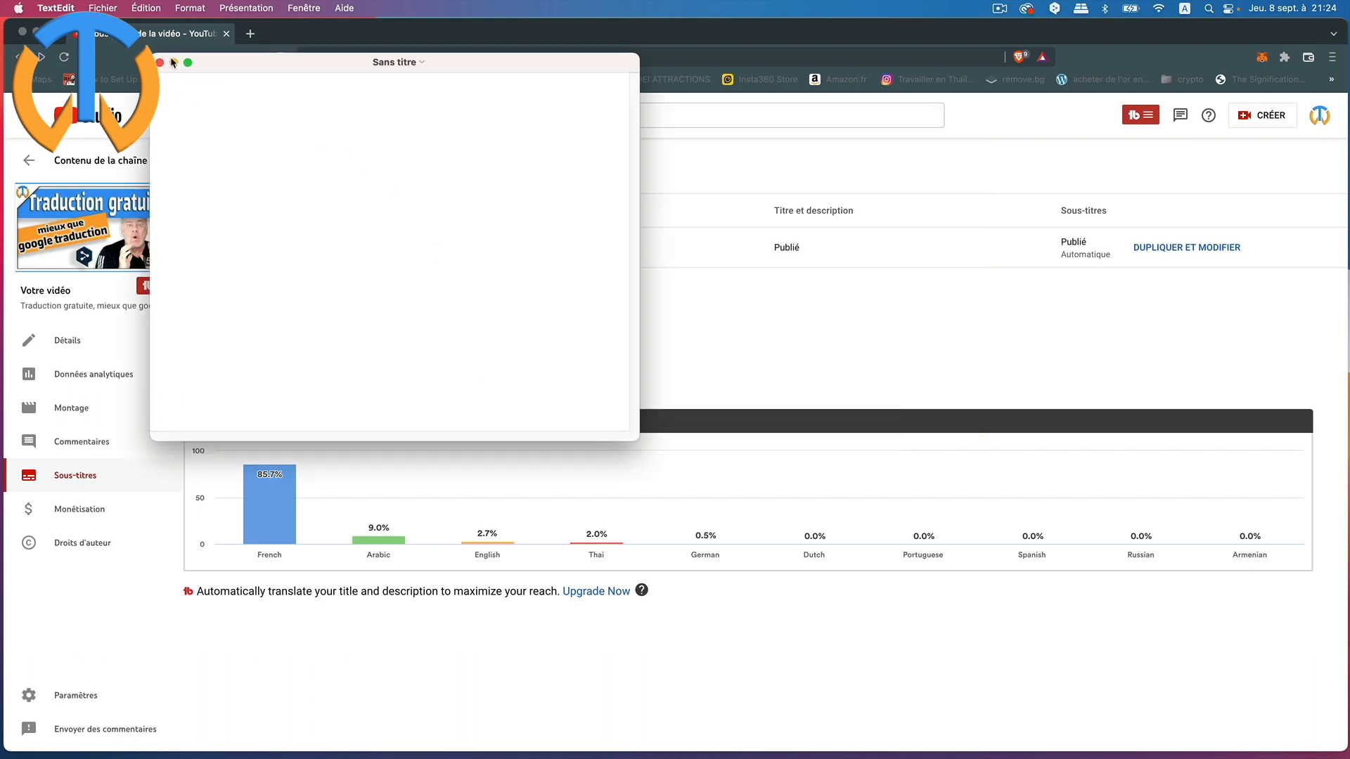
right_click(164, 79)
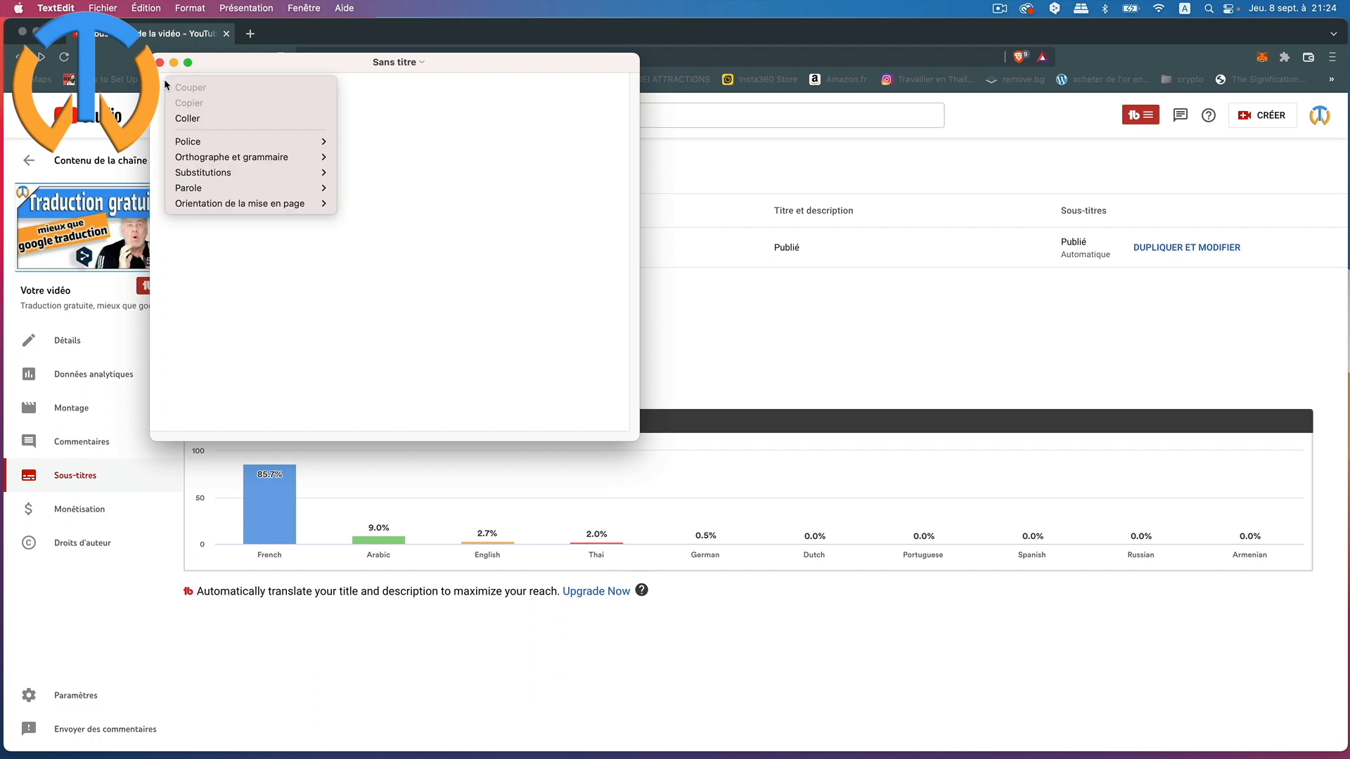
left_click(180, 115)
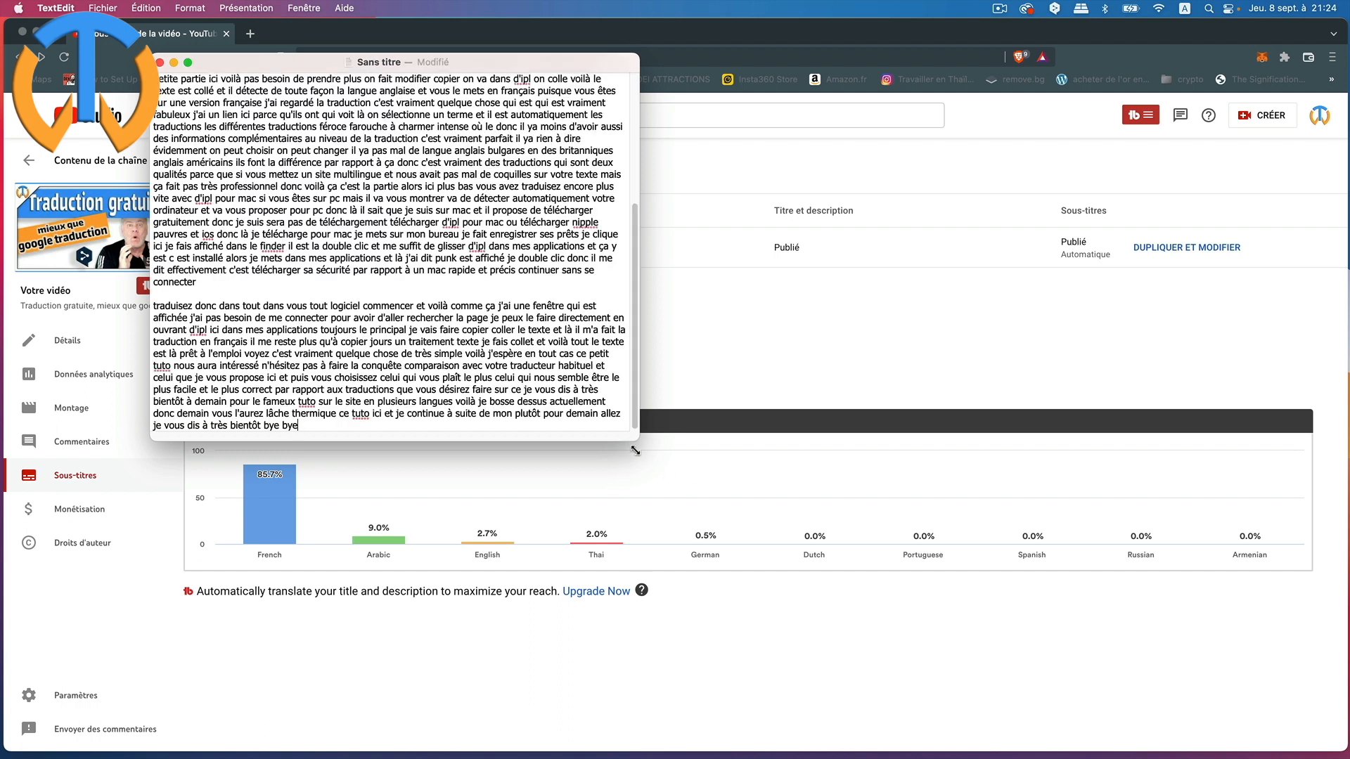
left_click_drag(632, 440, 894, 634)
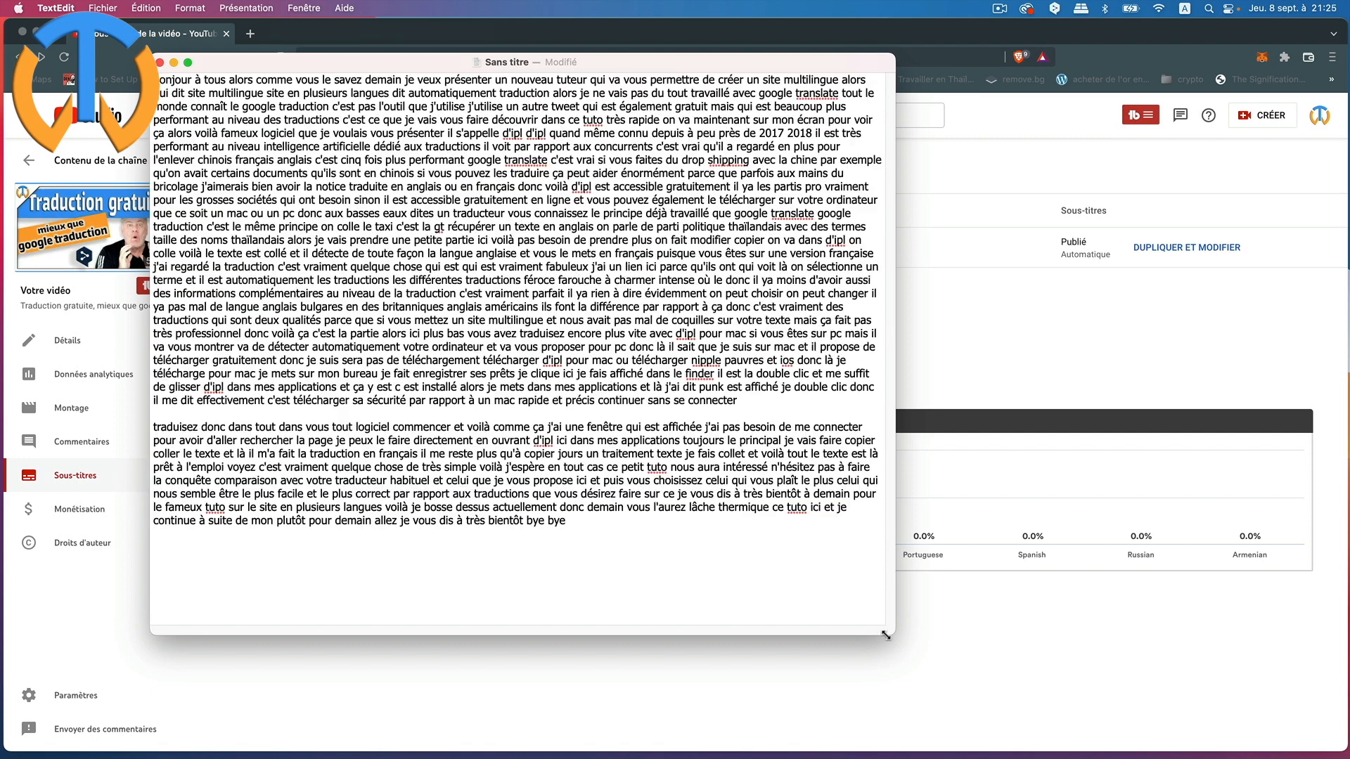
left_click_drag(892, 636, 1013, 701)
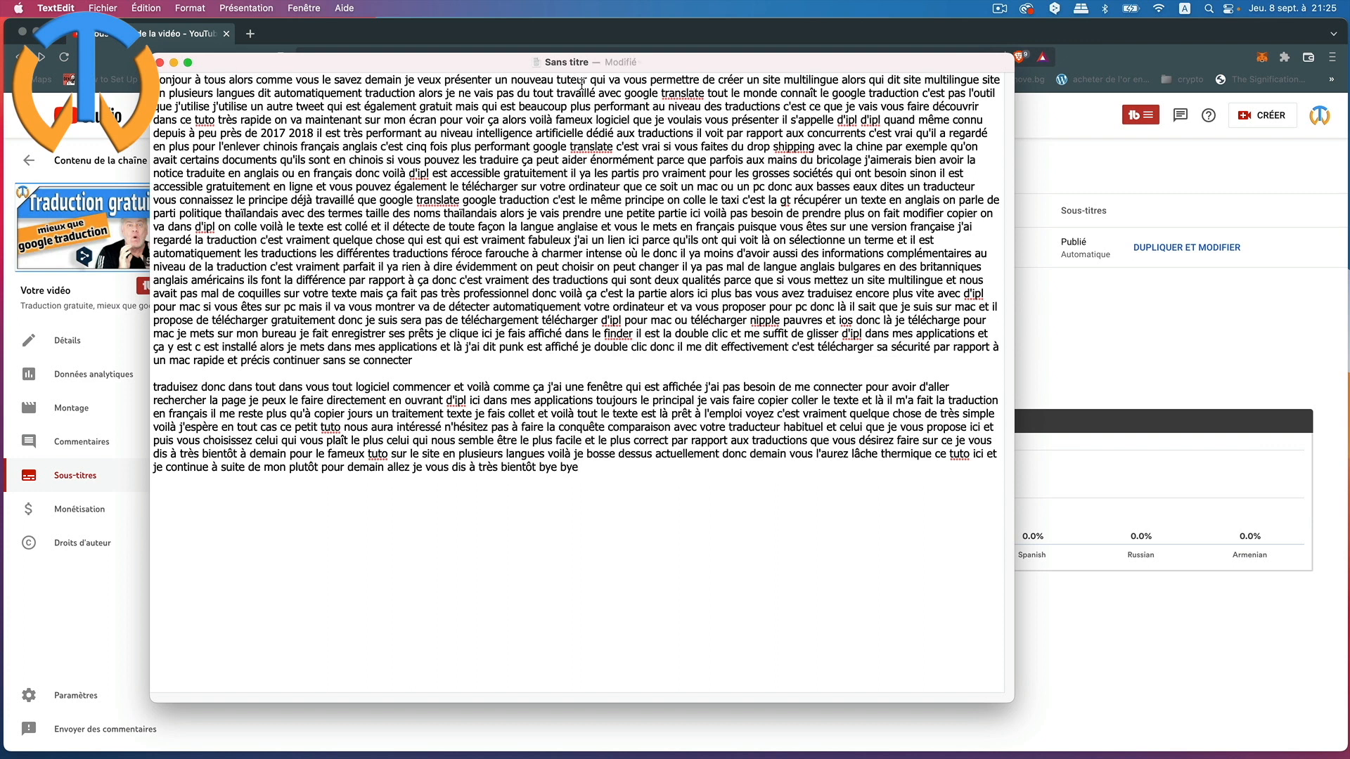
Correct the transcript's opening sentence to end "nouveau tuto qui va vous permettre de créer un site multilingue." and capitalise the following "Alors"
left_click_drag(590, 80, 571, 83)
type("o")
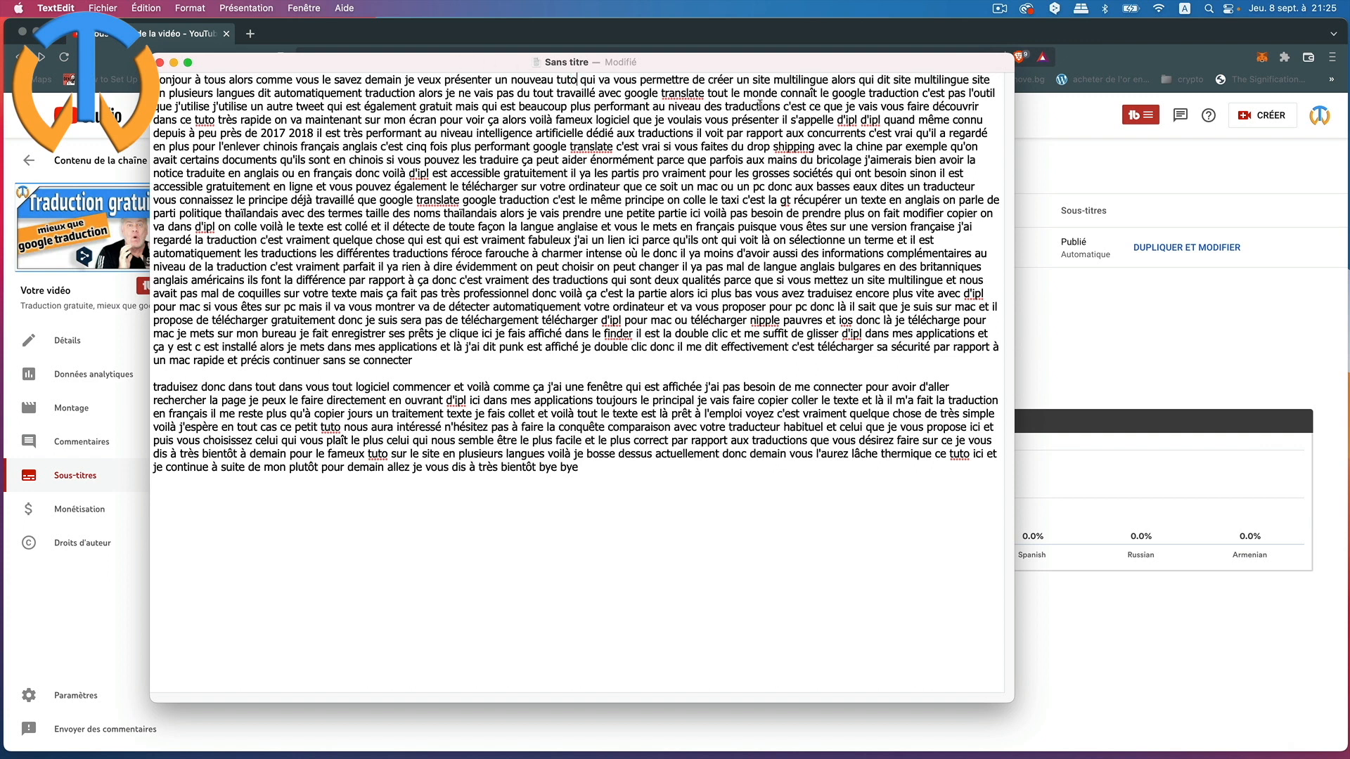
left_click(827, 80)
type(".")
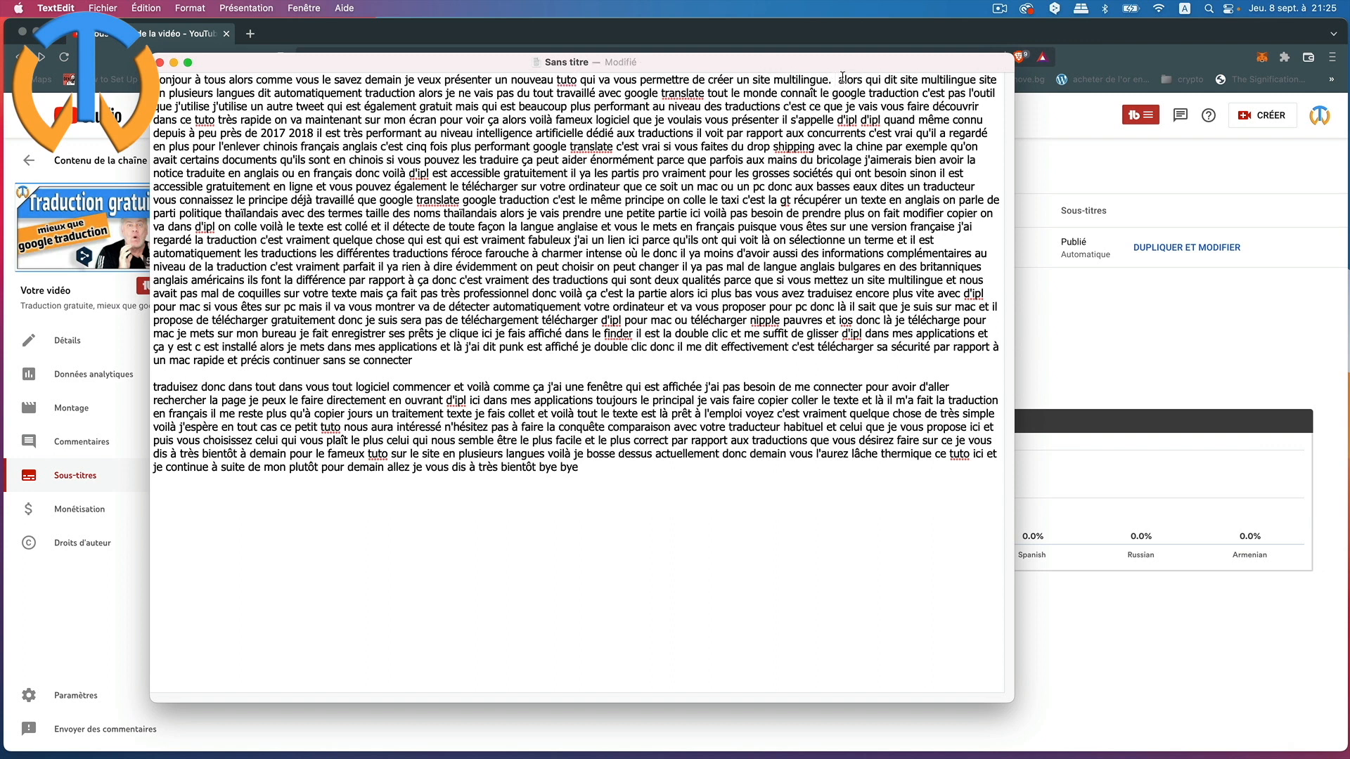
key("Delete")
type("A")
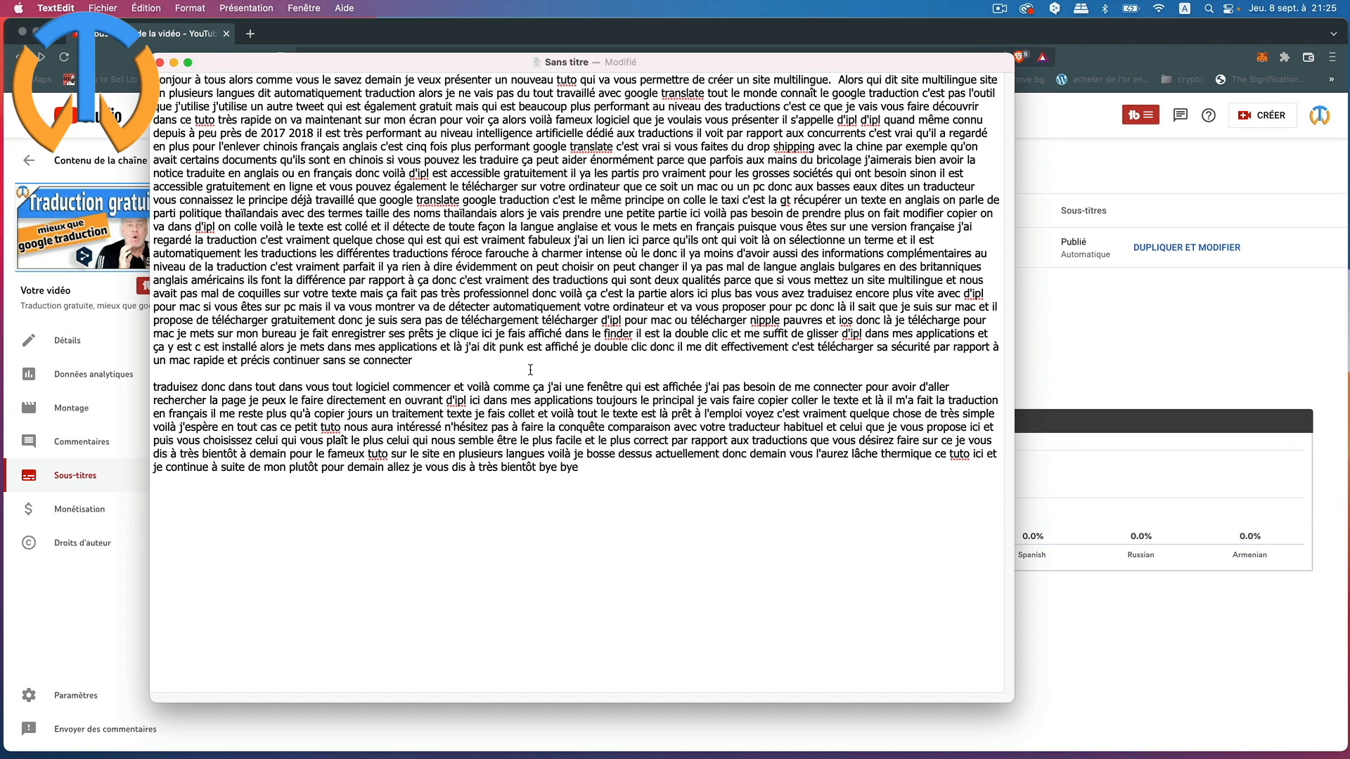
Copy the entire corrected transcript, paste it into the voice generator's text box on voixoffmaster.com, and review the pasted text
left_click_drag(580, 471, 121, 7)
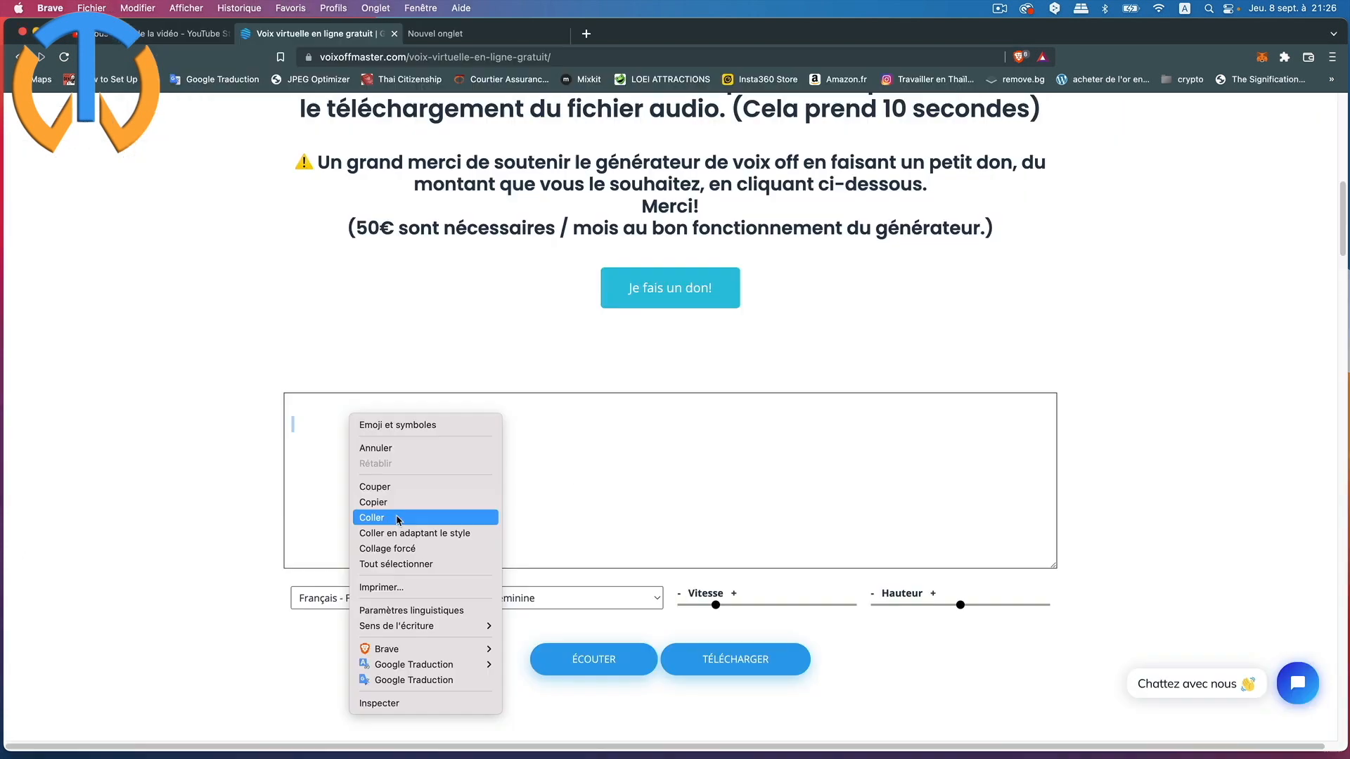
left_click(398, 519)
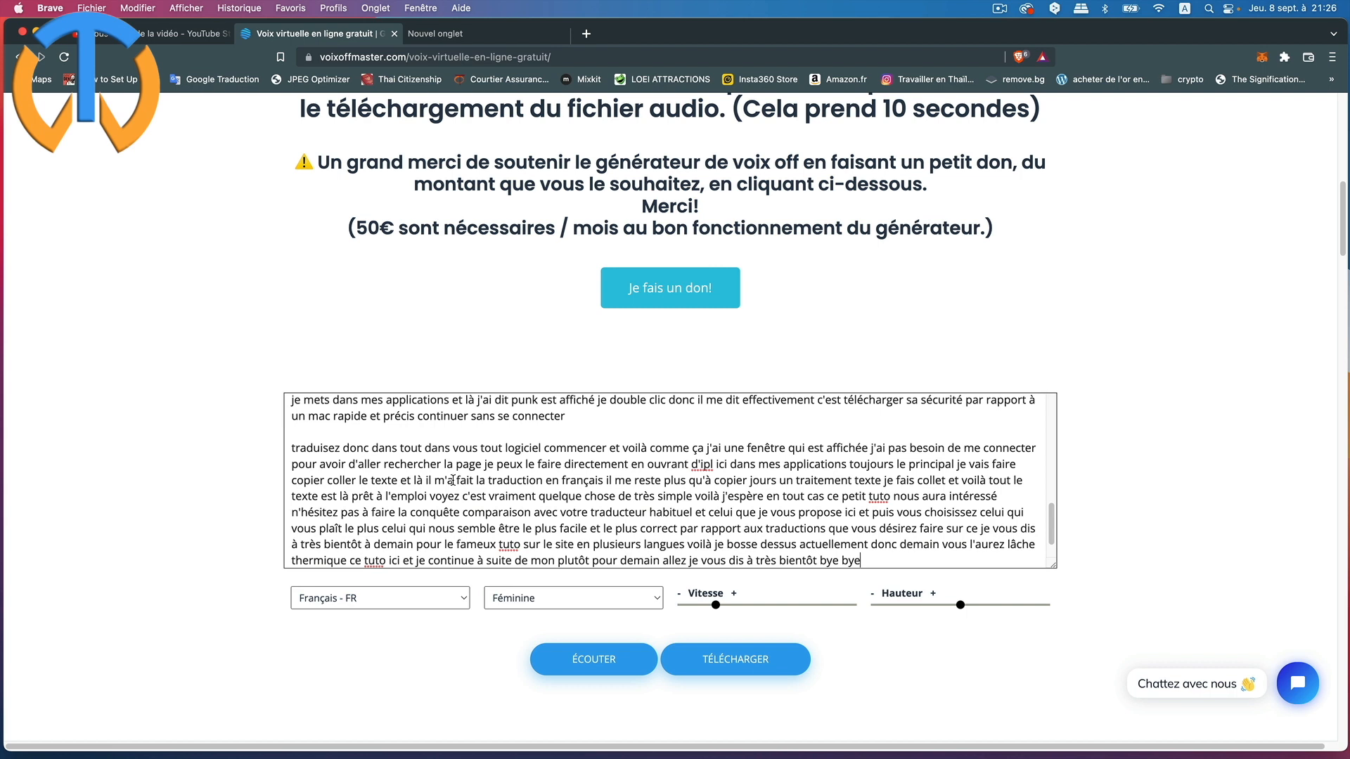
scroll(457, 485, "up", 10)
scroll(458, 485, "up", 5)
scroll(462, 485, "down", 3)
scroll(534, 517, "down", 5)
scroll(535, 517, "up", 5)
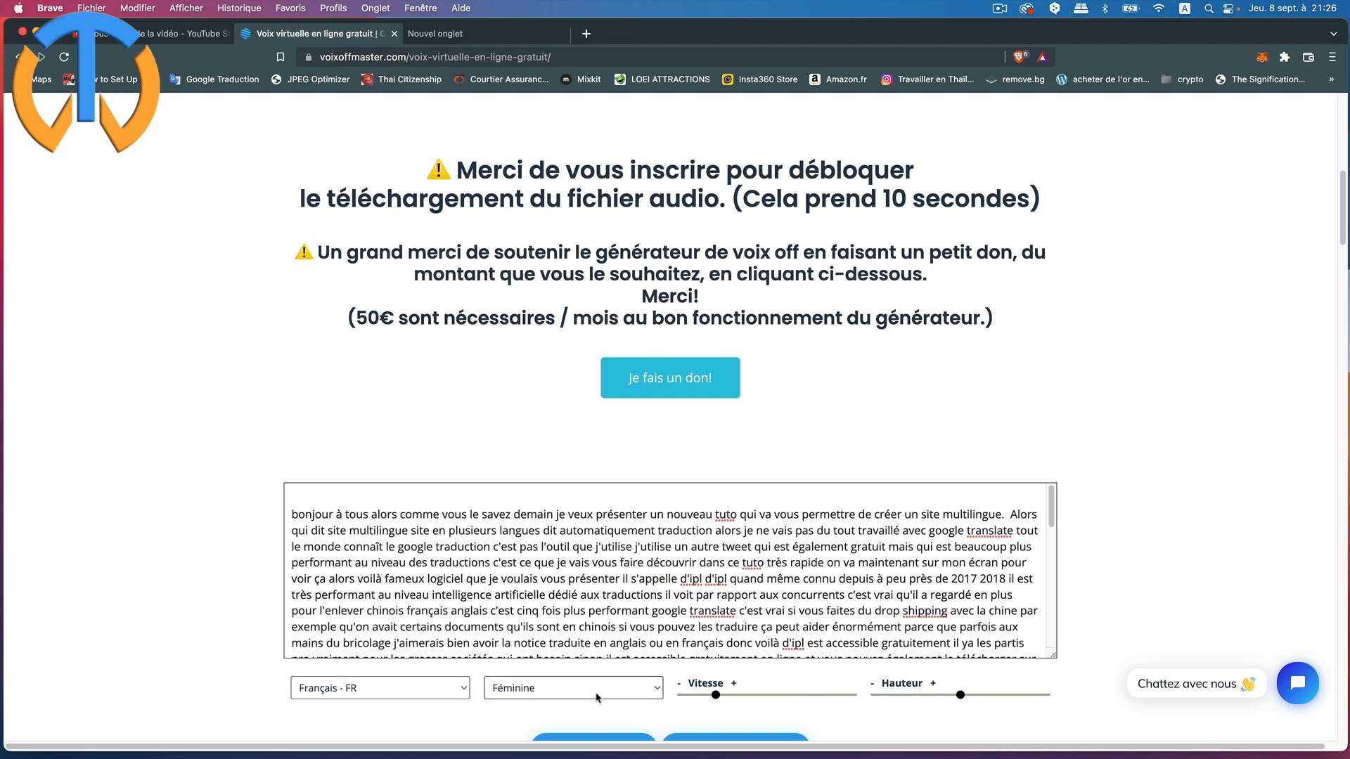
scroll(592, 689, "down", 2)
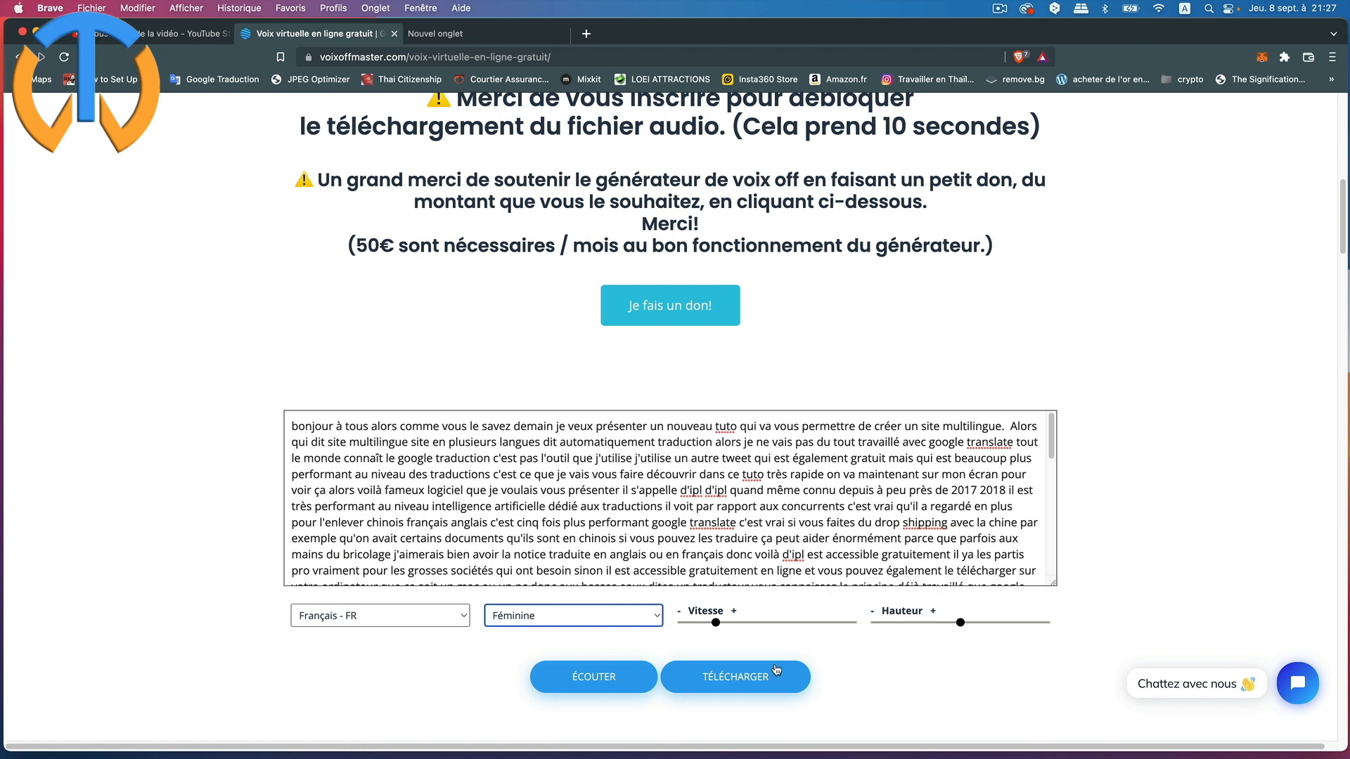
Download the generated French feminine voice-over and save it in the Bureau folder as "translate"
left_click(736, 685)
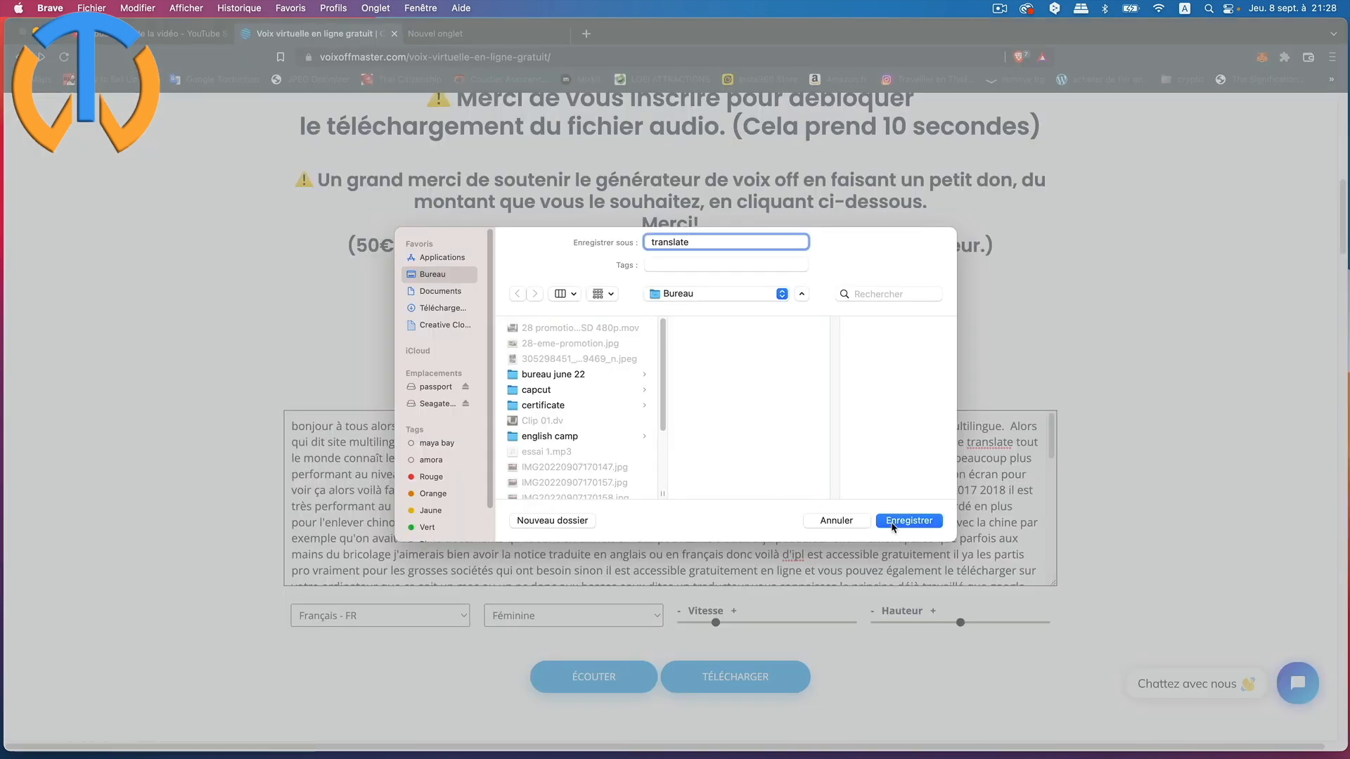
left_click(908, 520)
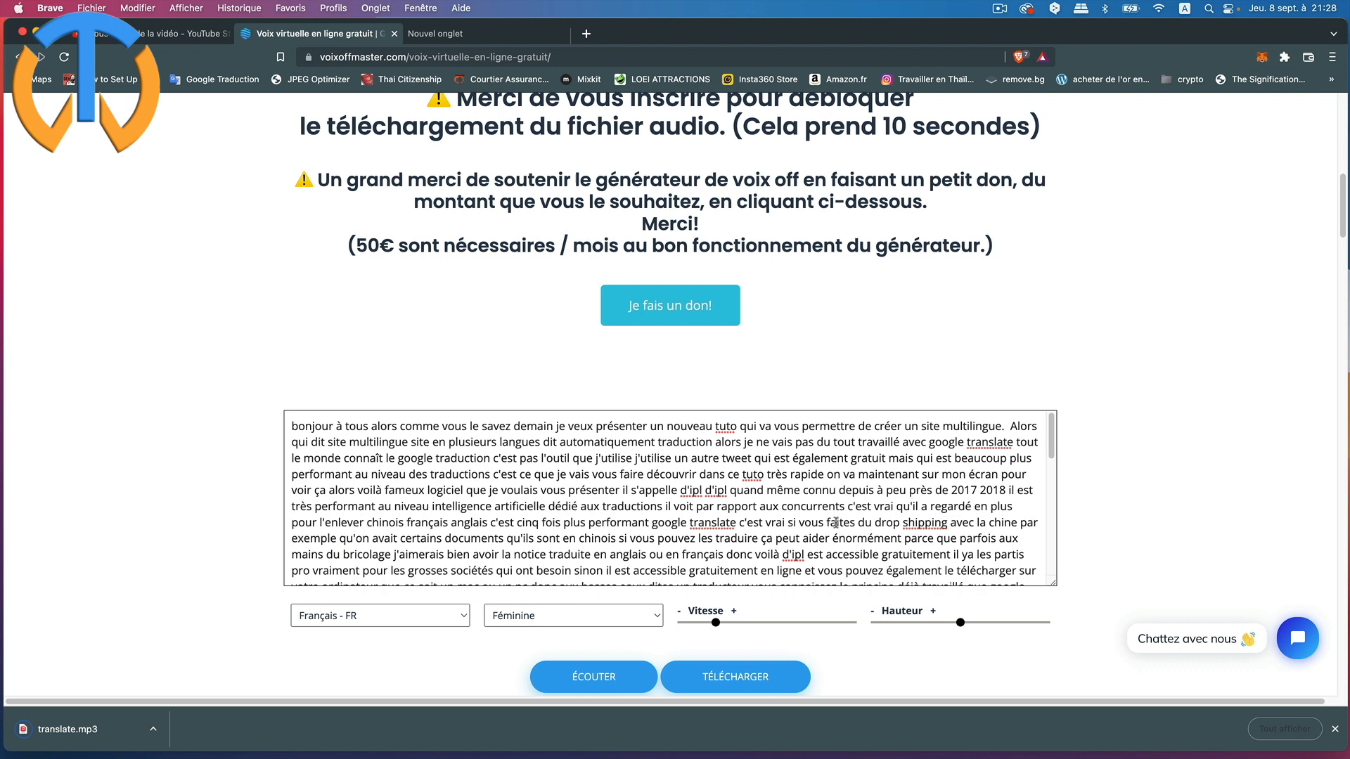
left_click(1334, 729)
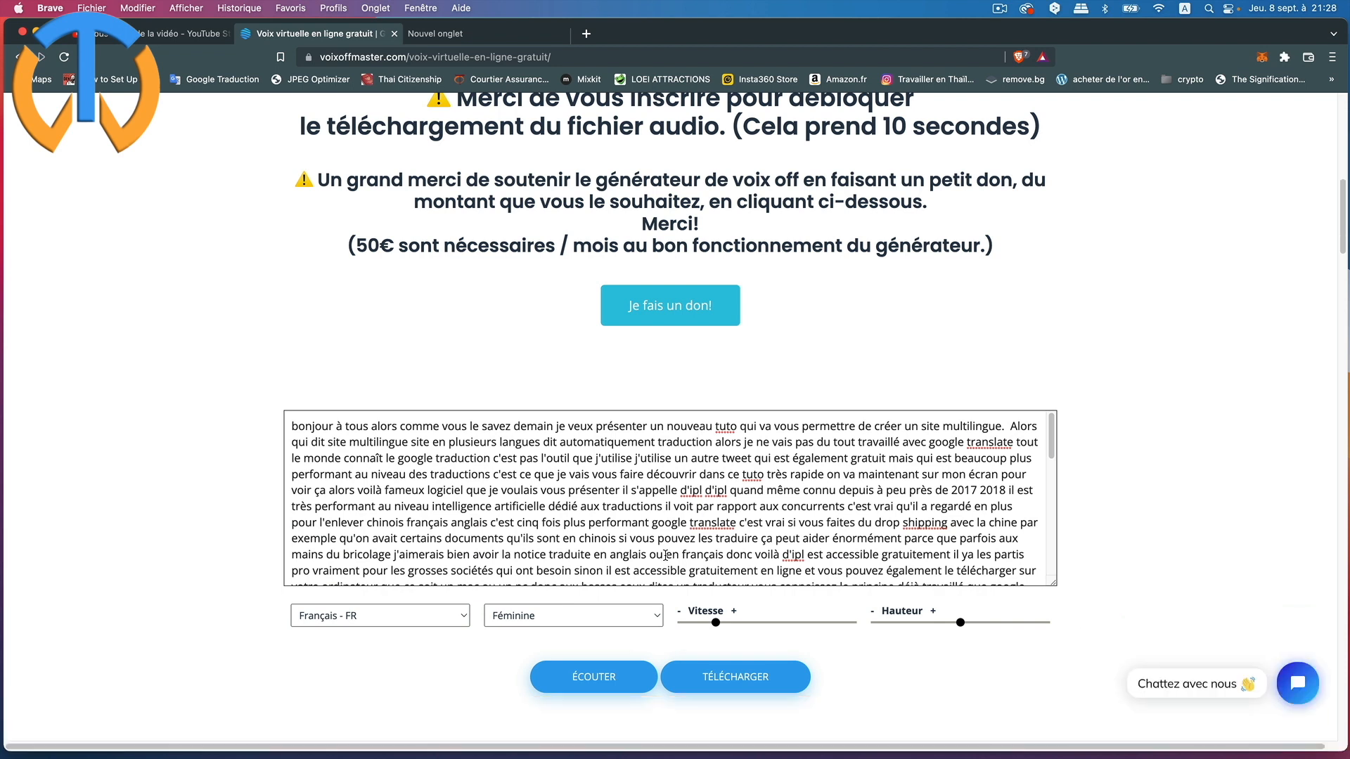
Switch to the toptutoweb.com WordPress dashboard and create a new article
left_click(473, 36)
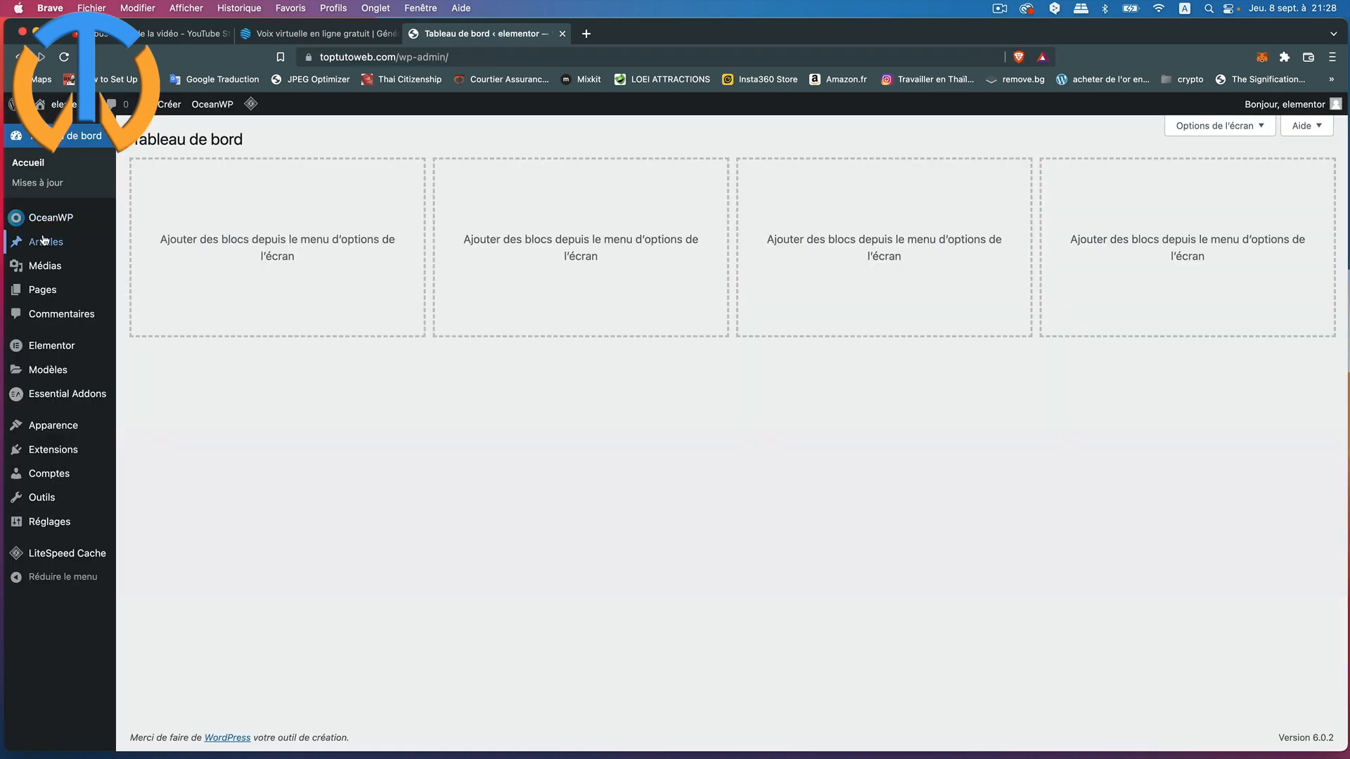
mouse_move(51, 243)
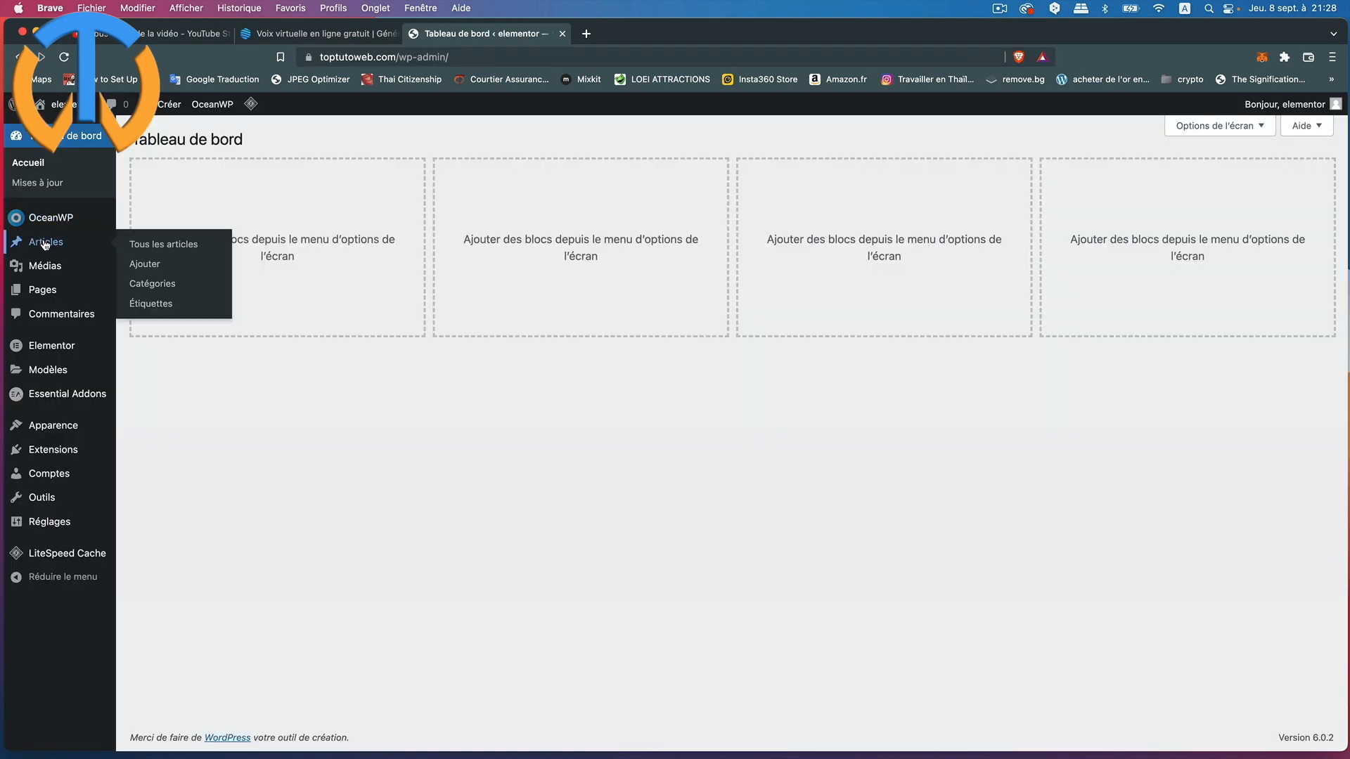
left_click(161, 265)
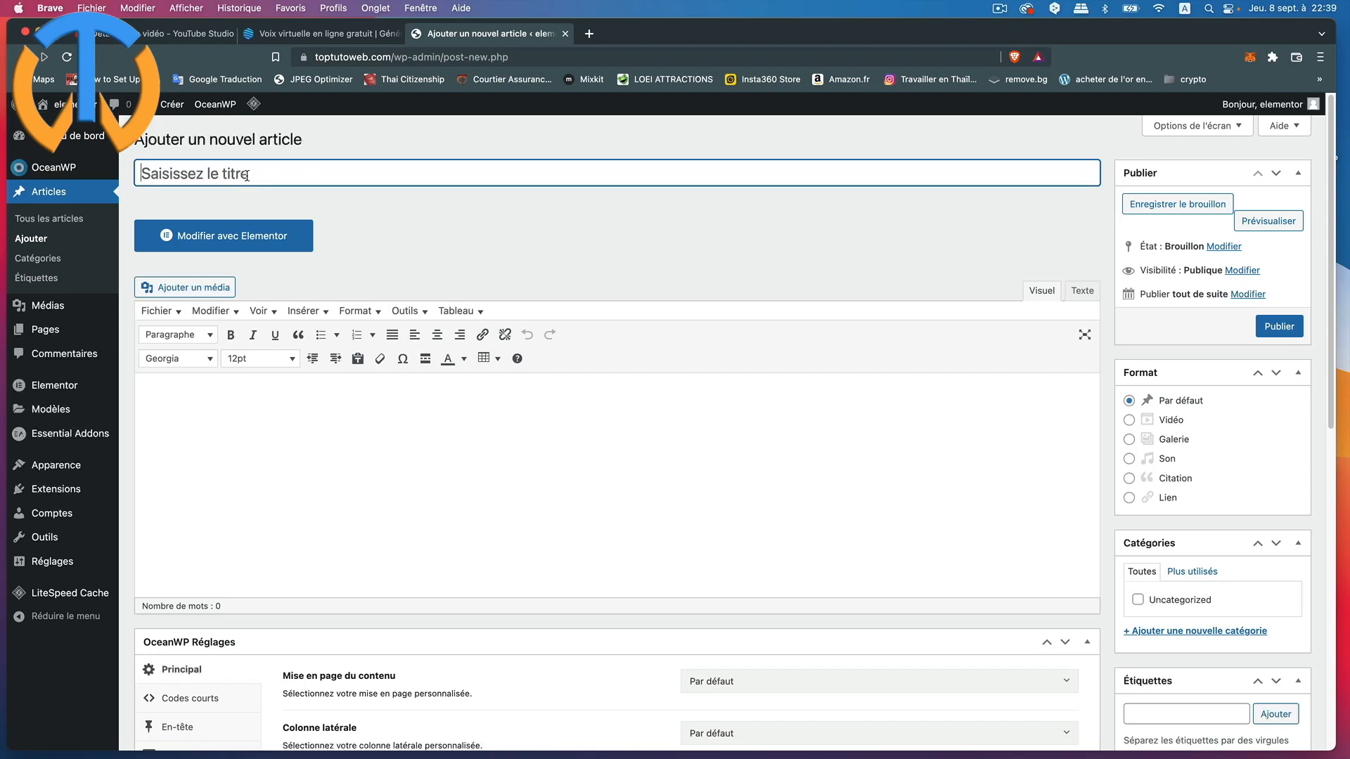
Copy the video title "Traduction gratuite, mieux que google traduction" from YouTube Studio as the WordPress article's title, and publish the article
left_click(167, 35)
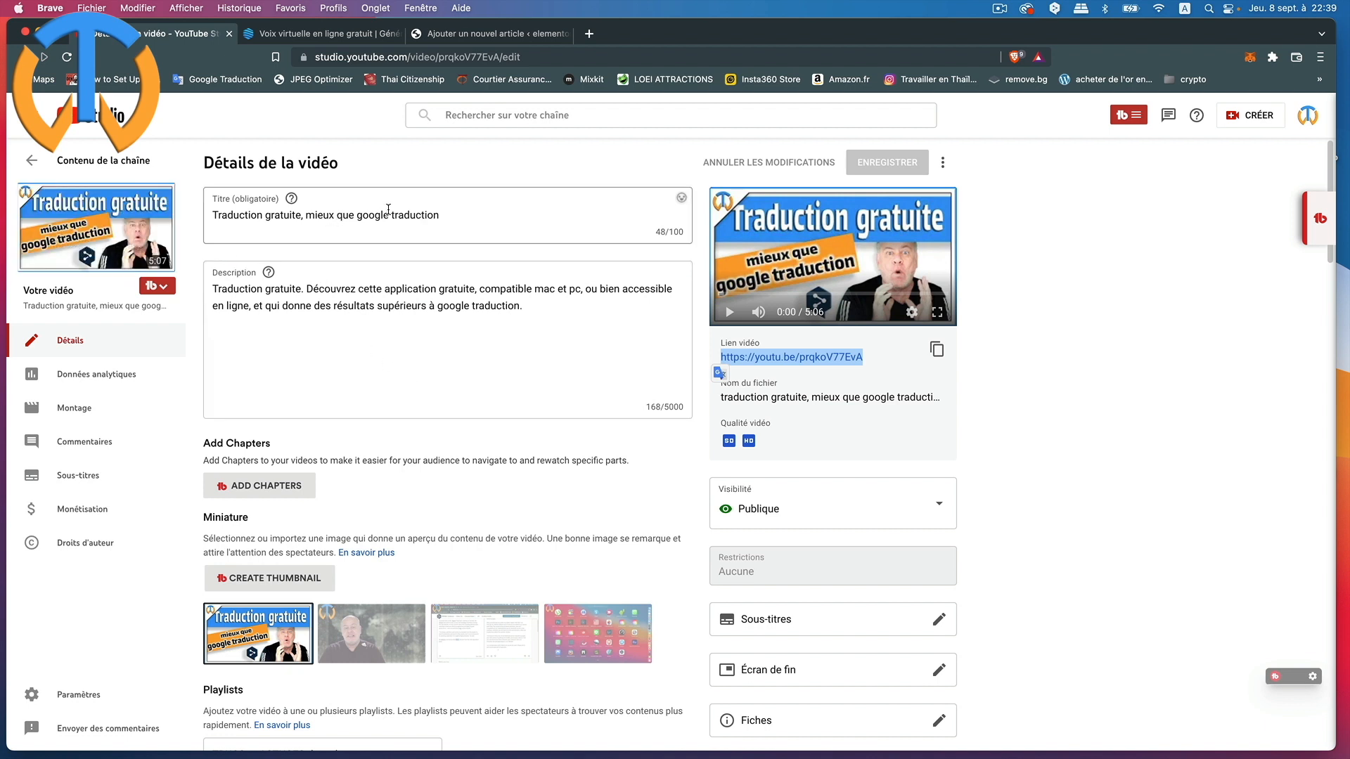
left_click_drag(439, 218, 214, 218)
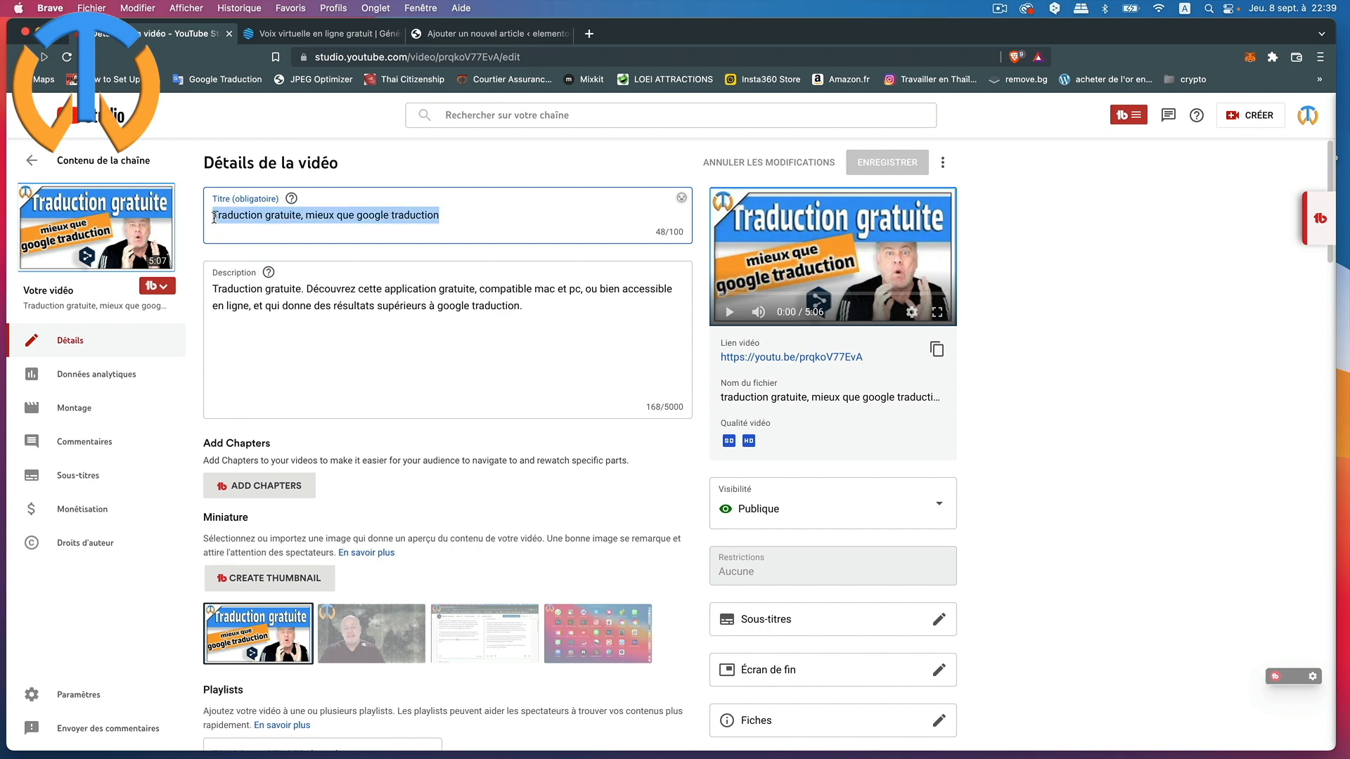
left_click(144, 9)
left_click(130, 83)
left_click(510, 33)
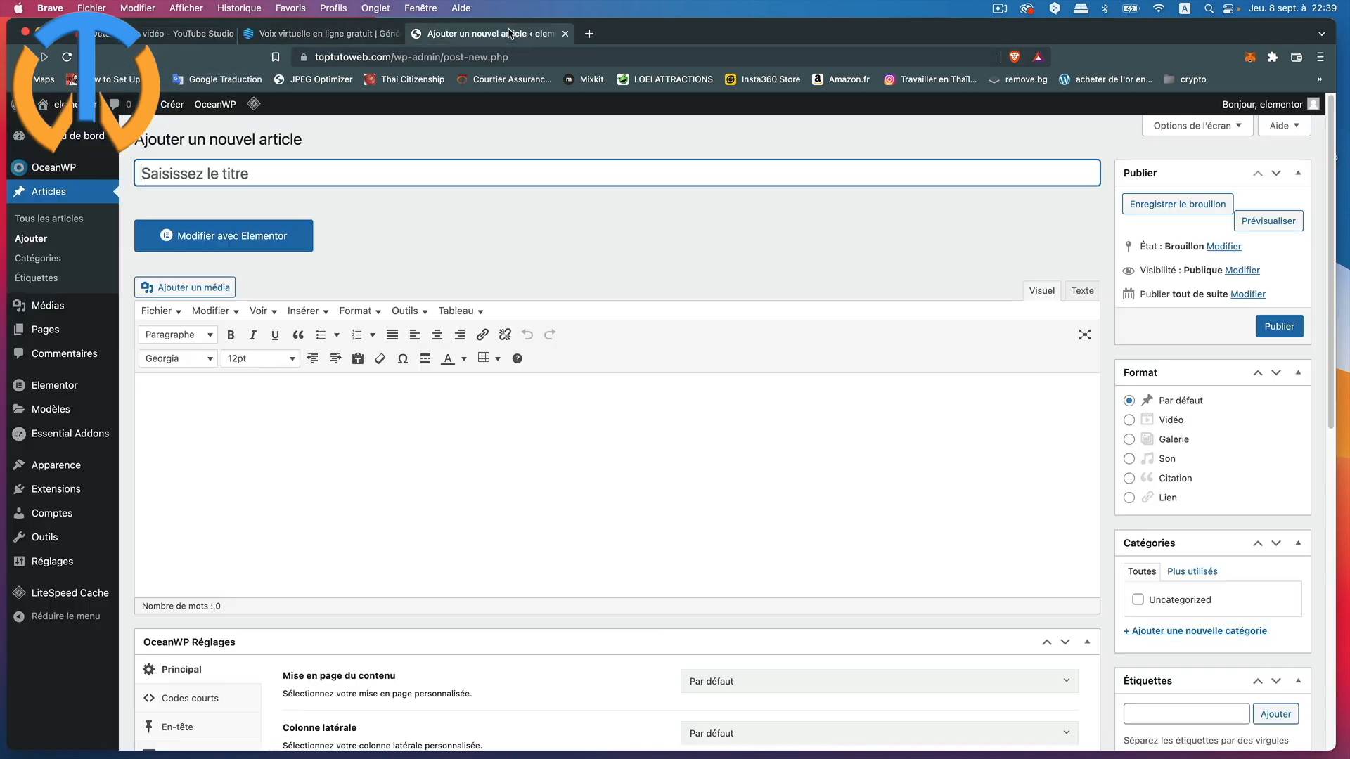
right_click(188, 175)
left_click(213, 276)
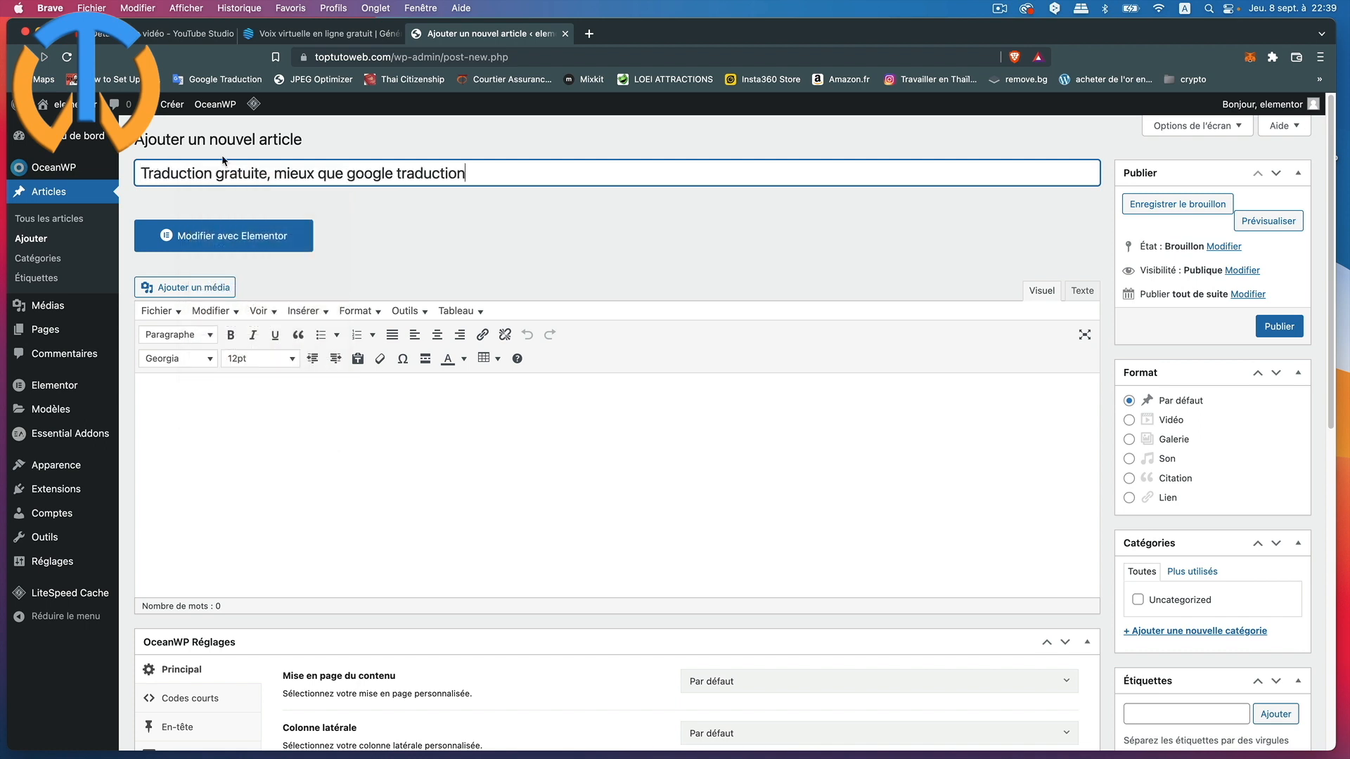
left_click(1289, 327)
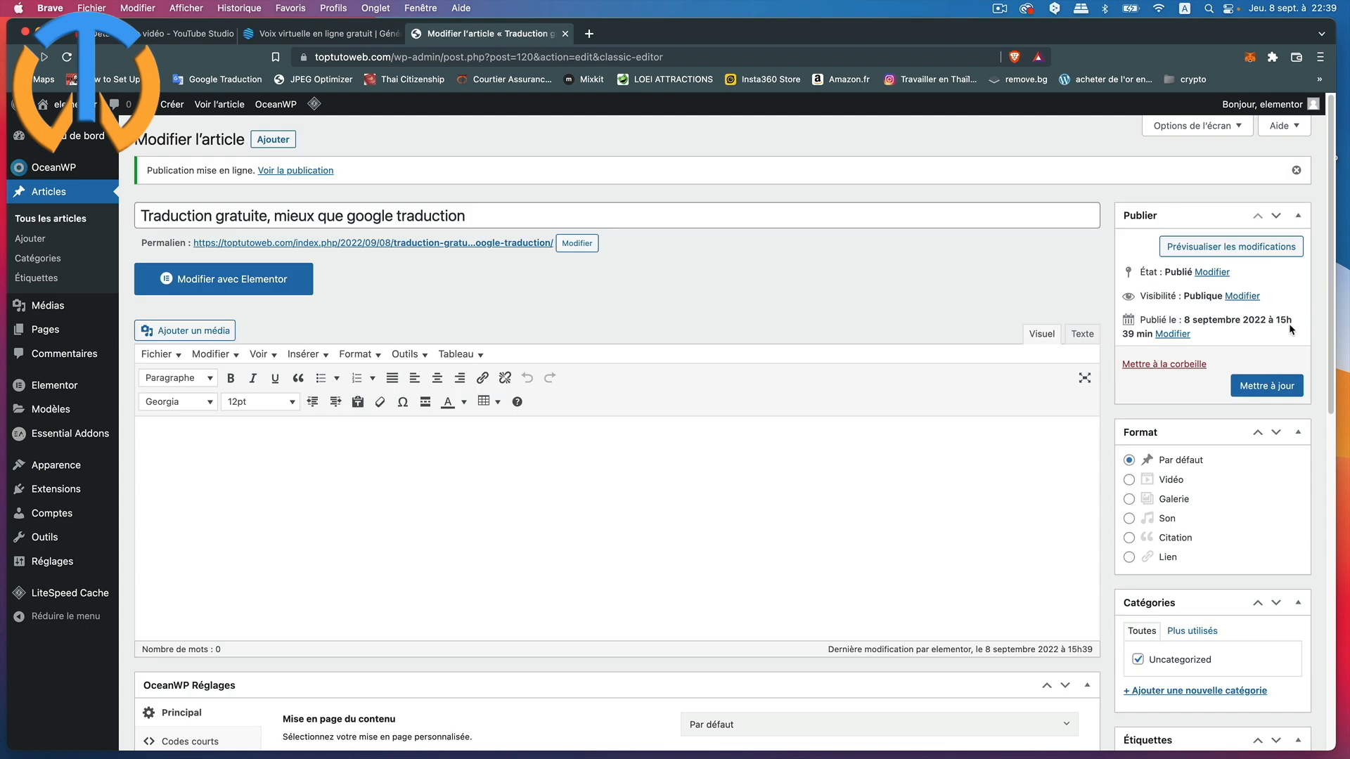
Open the article in Elementor and add a single-column section containing a Video widget
left_click(250, 281)
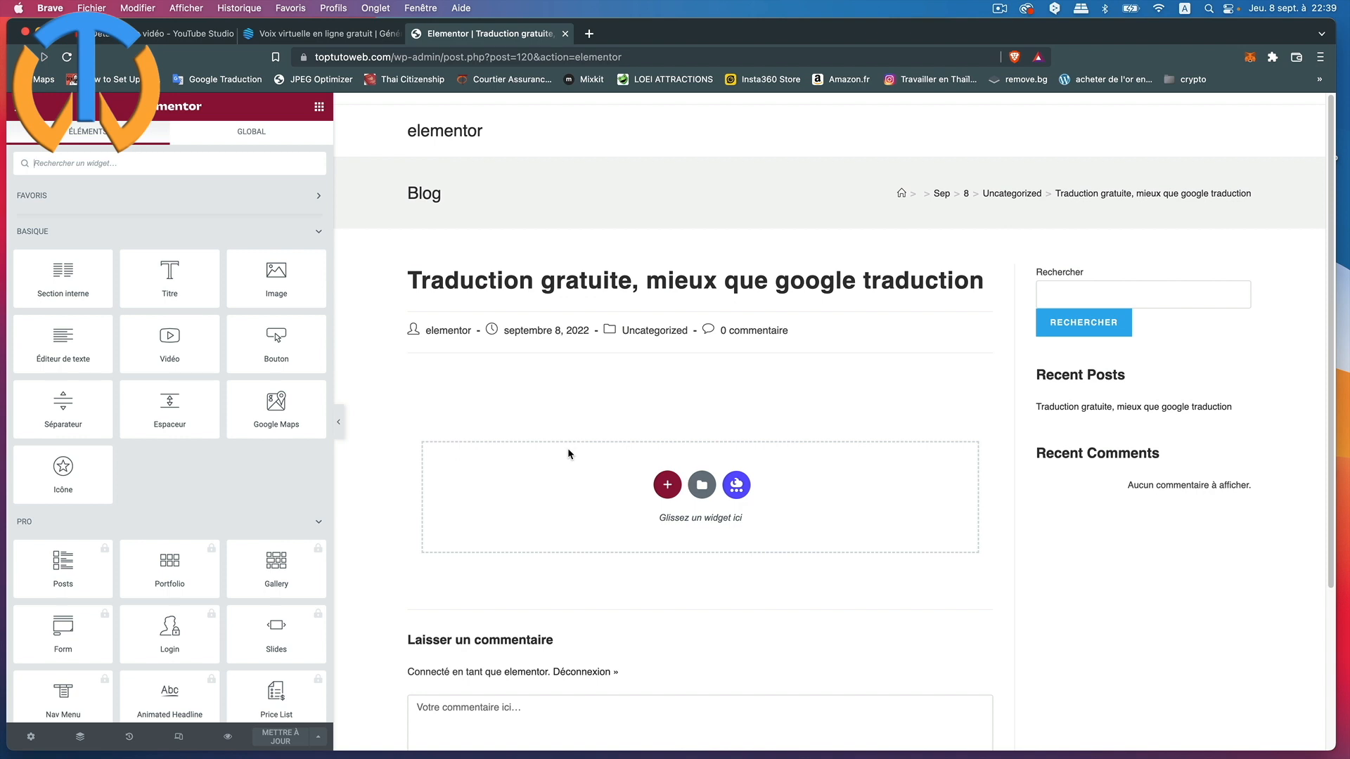
left_click(671, 490)
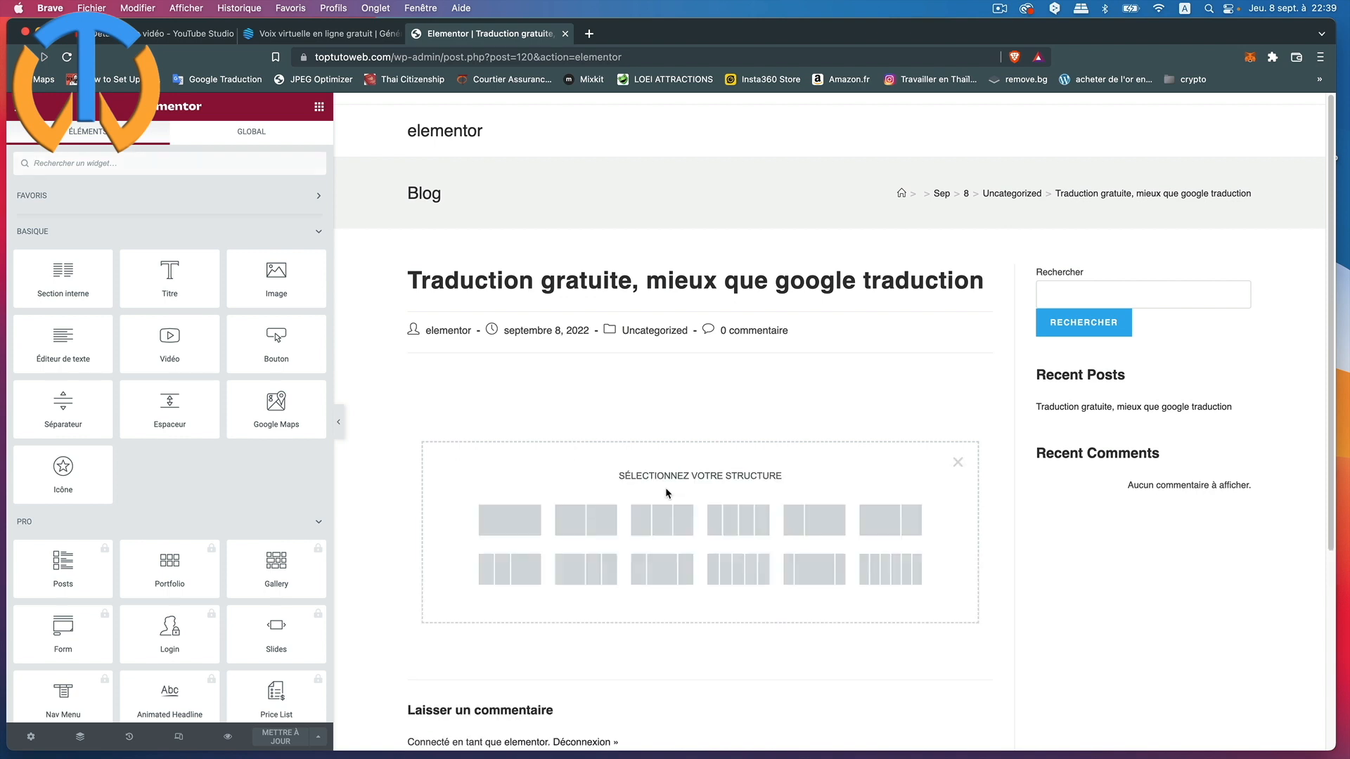
left_click(520, 530)
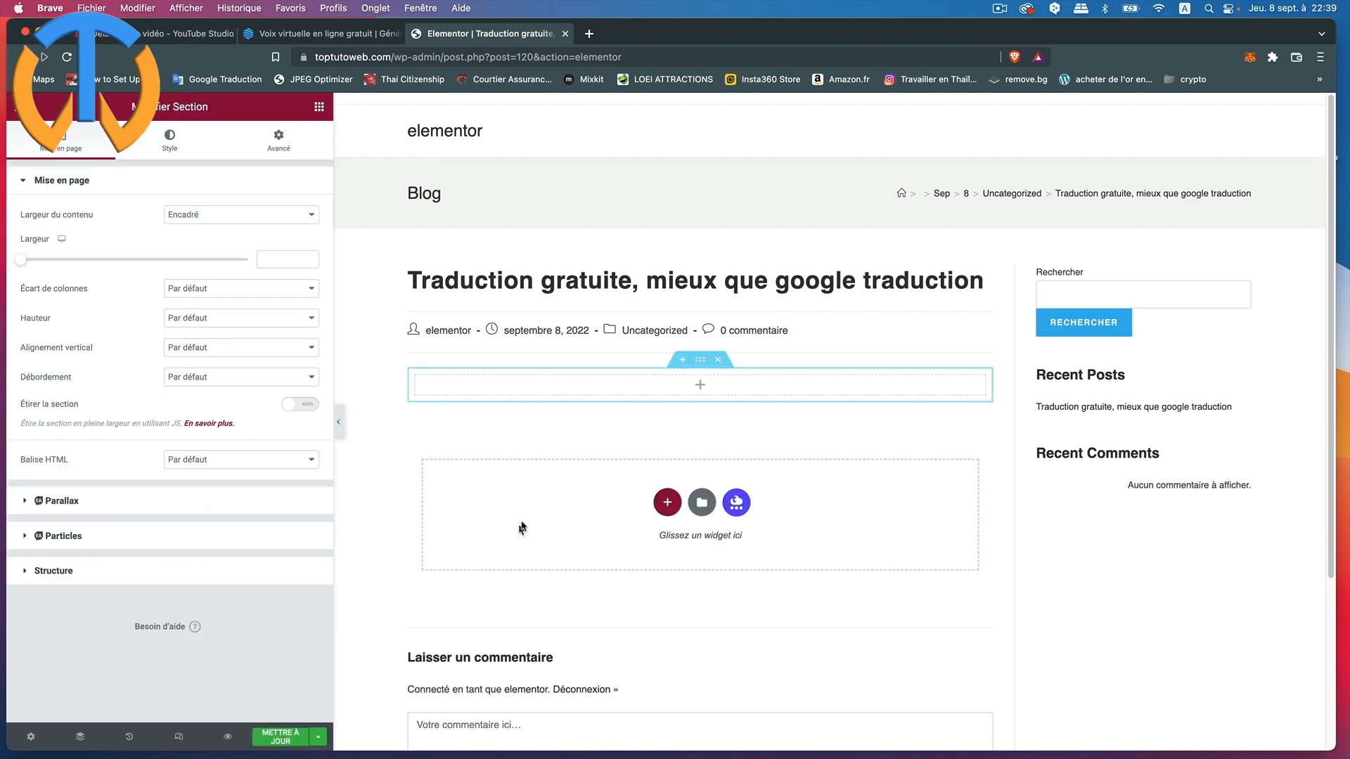
left_click(702, 387)
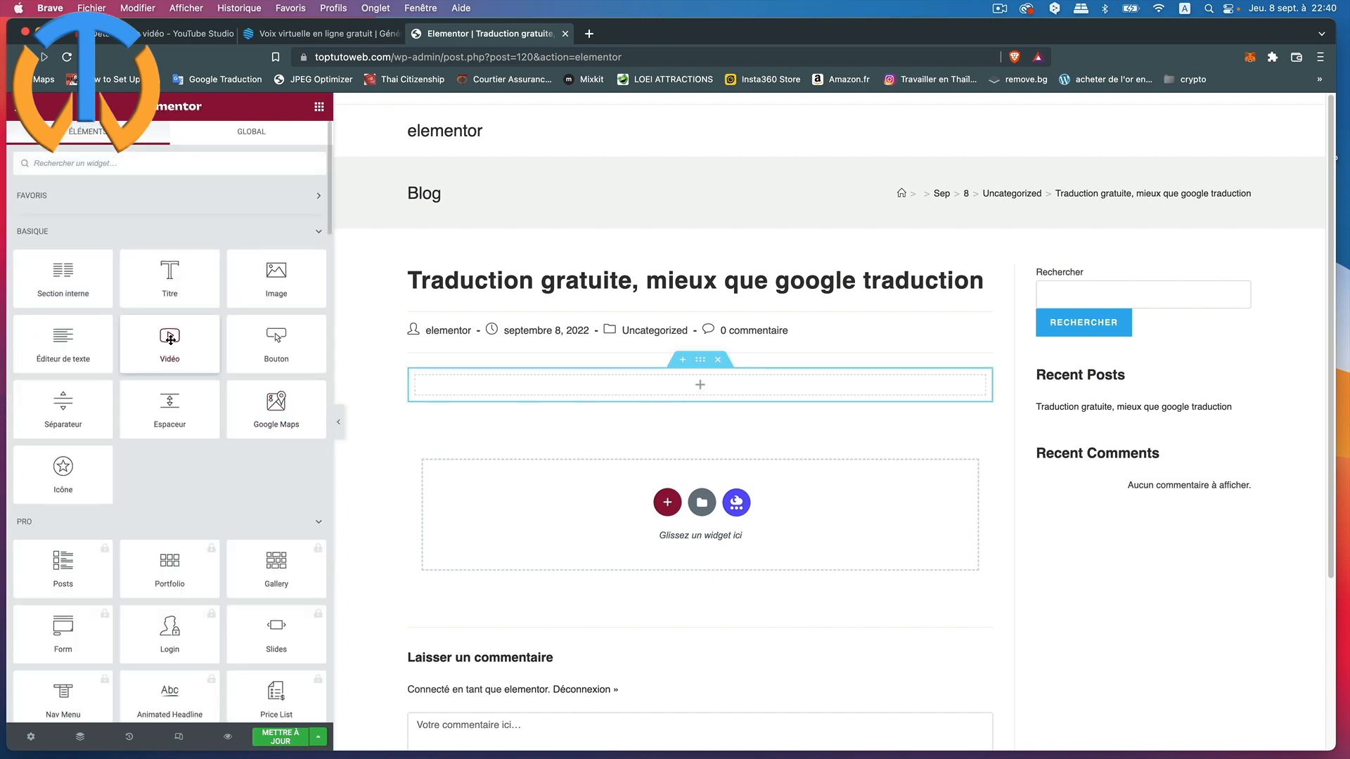
left_click_drag(176, 341, 513, 378)
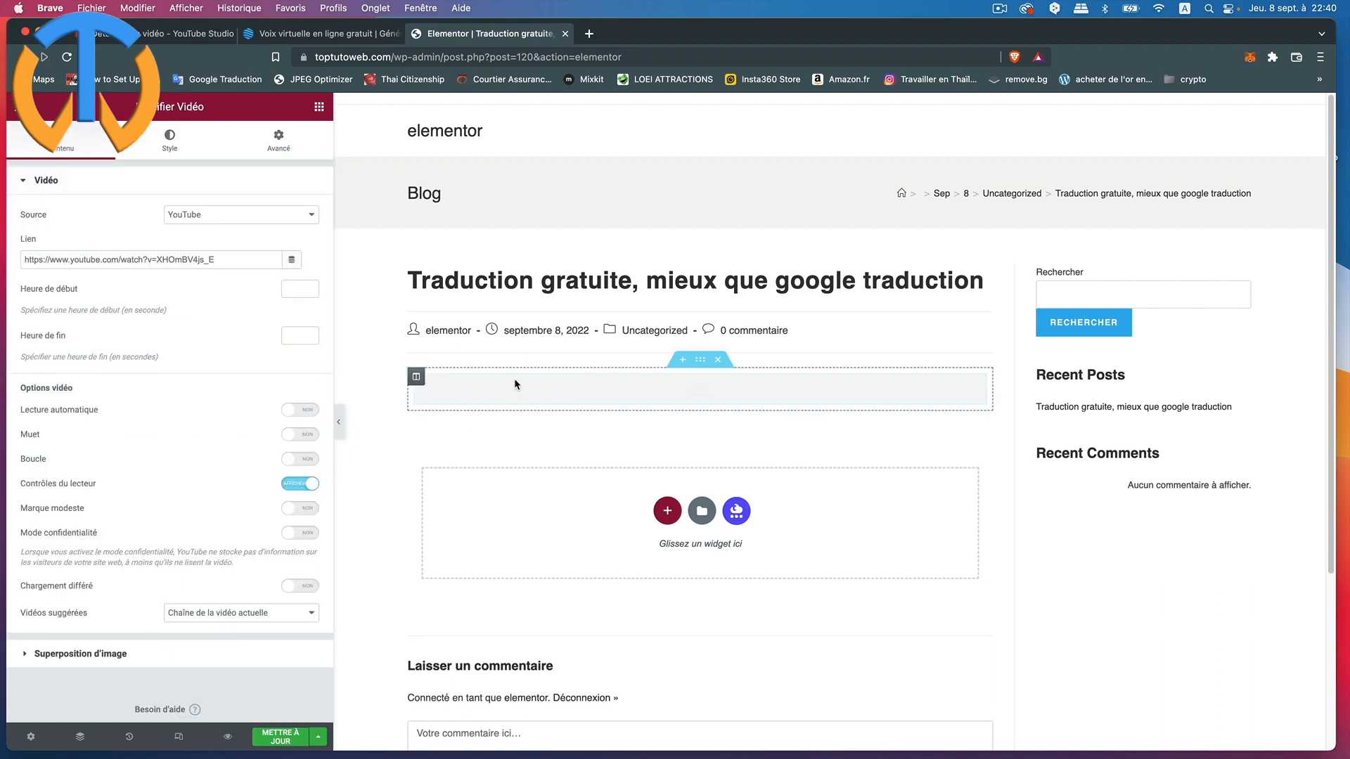
Keep YouTube as the Video widget's source and clear its default link
left_click(241, 215)
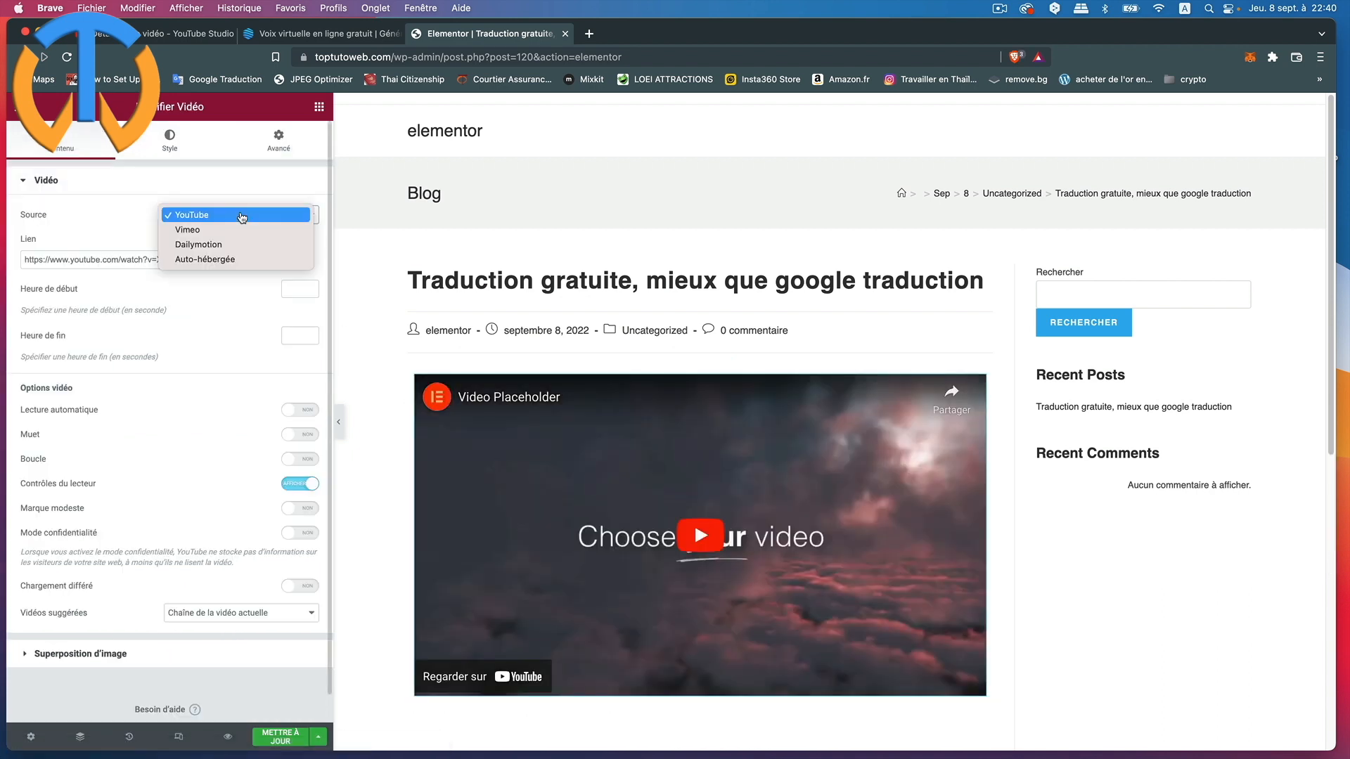
left_click(241, 215)
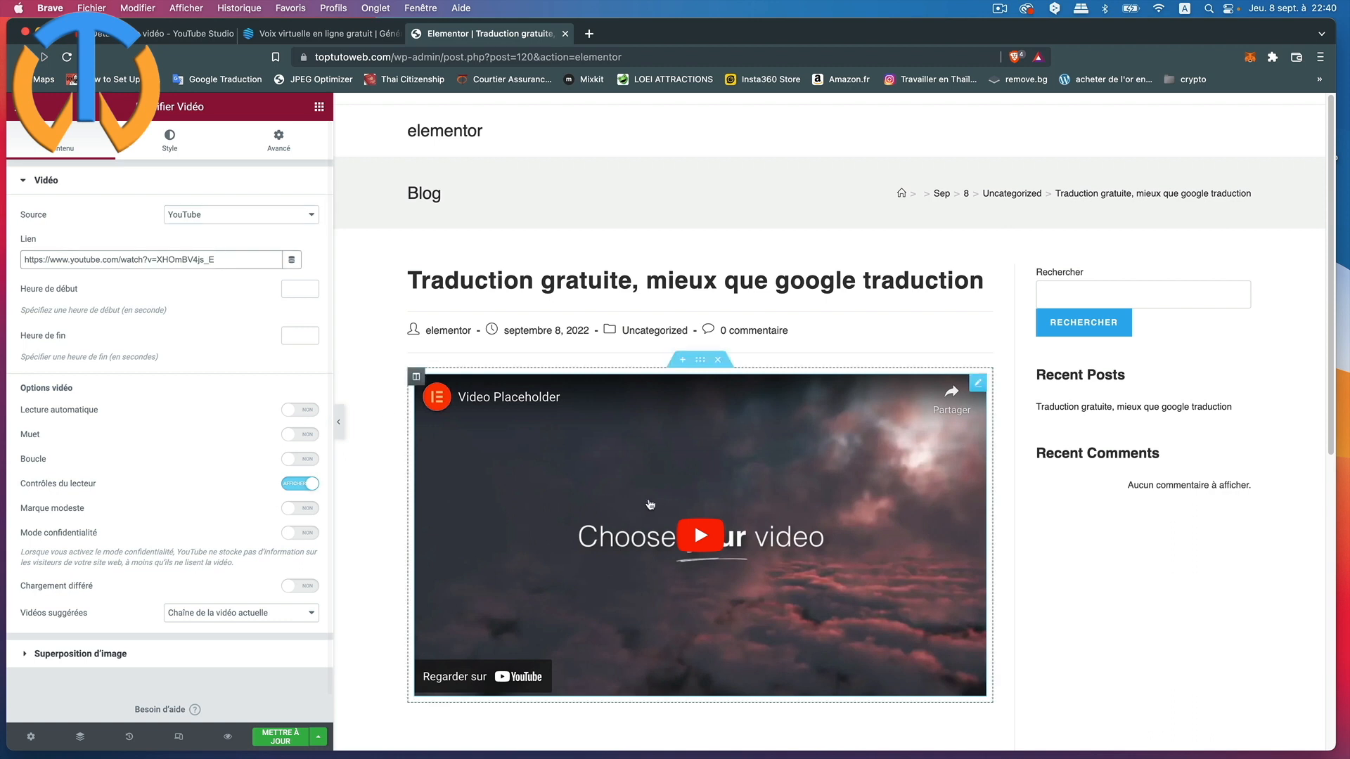
left_click_drag(229, 266, 5, 263)
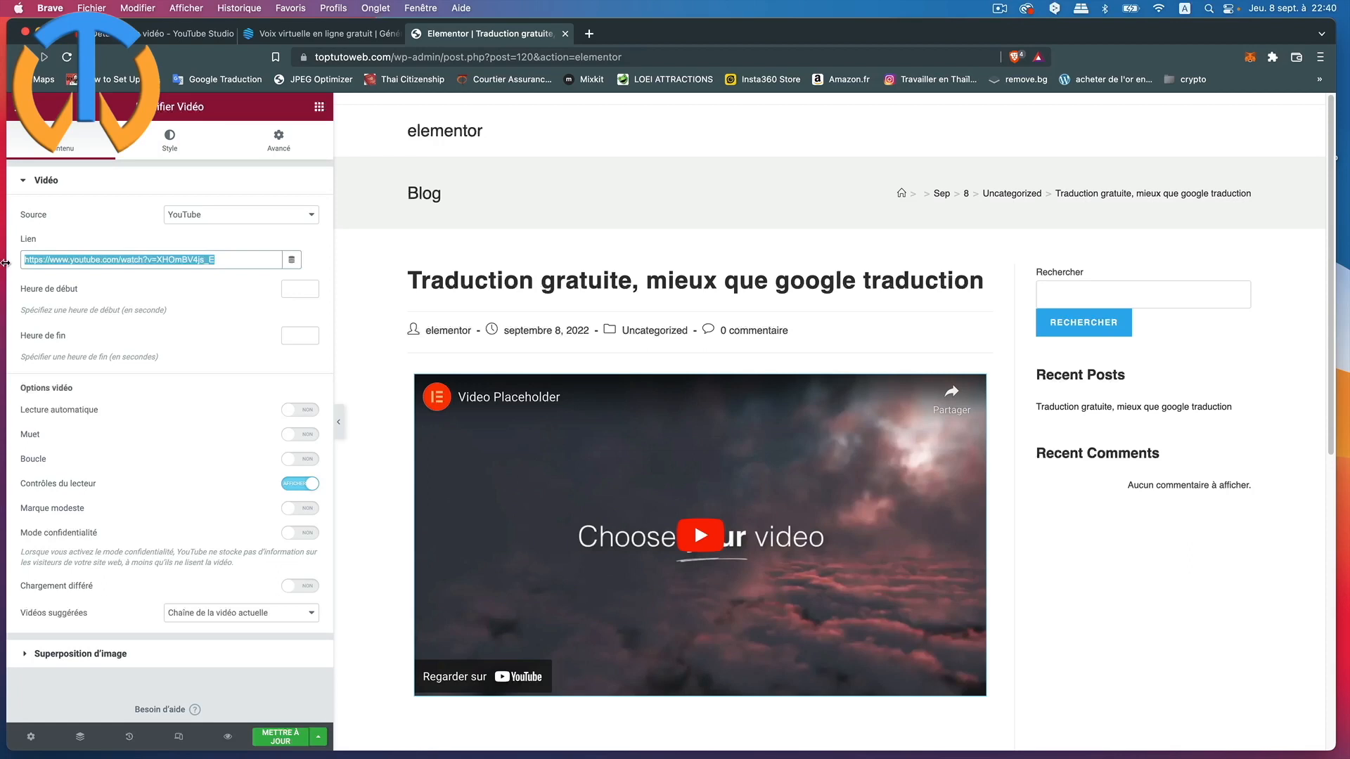
key("BackSpace")
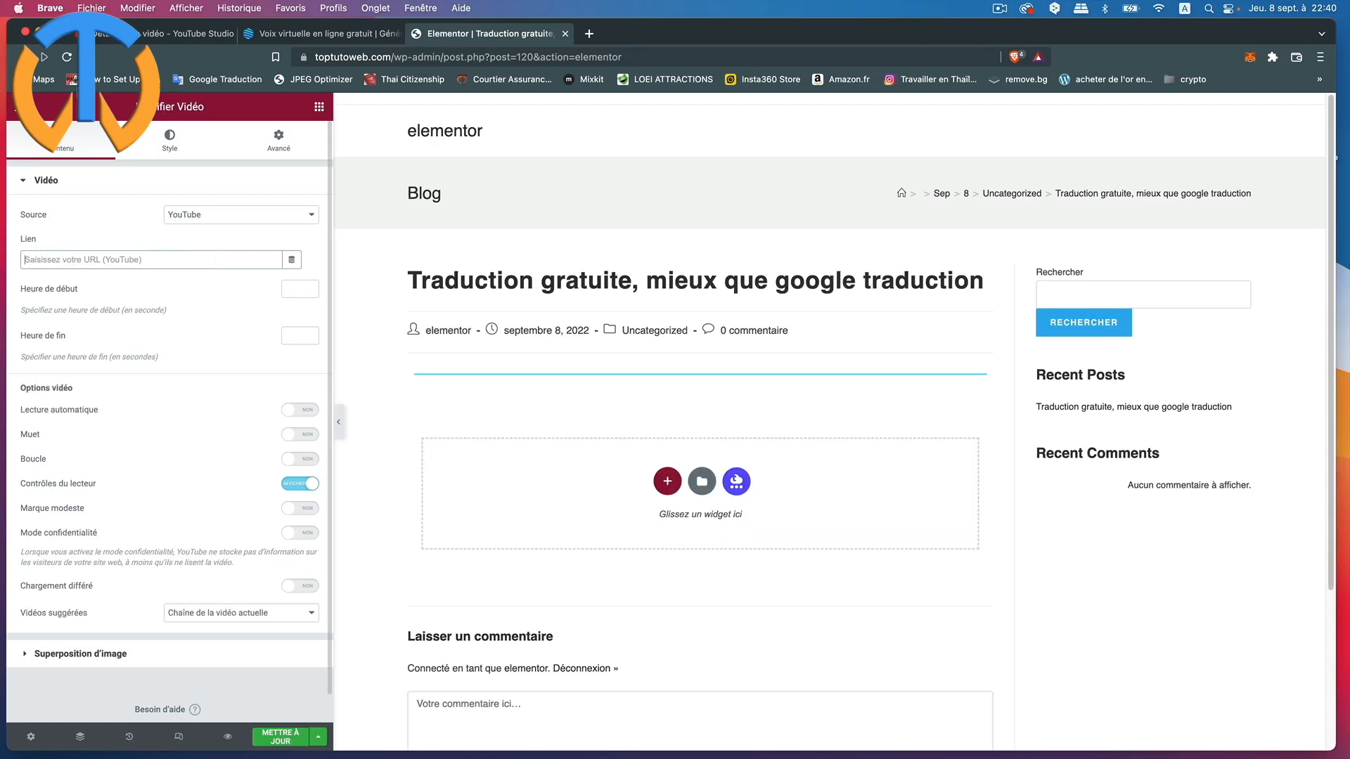
left_click(140, 35)
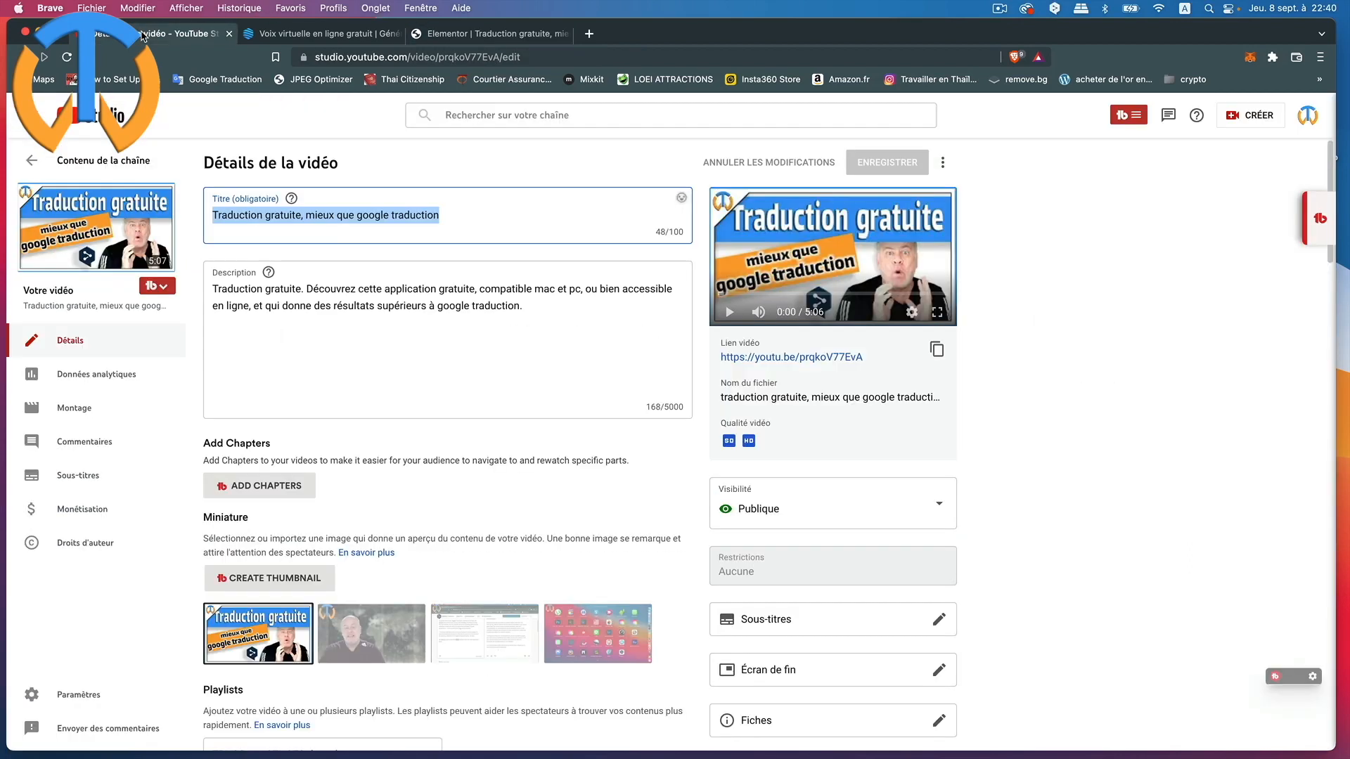
left_click(433, 163)
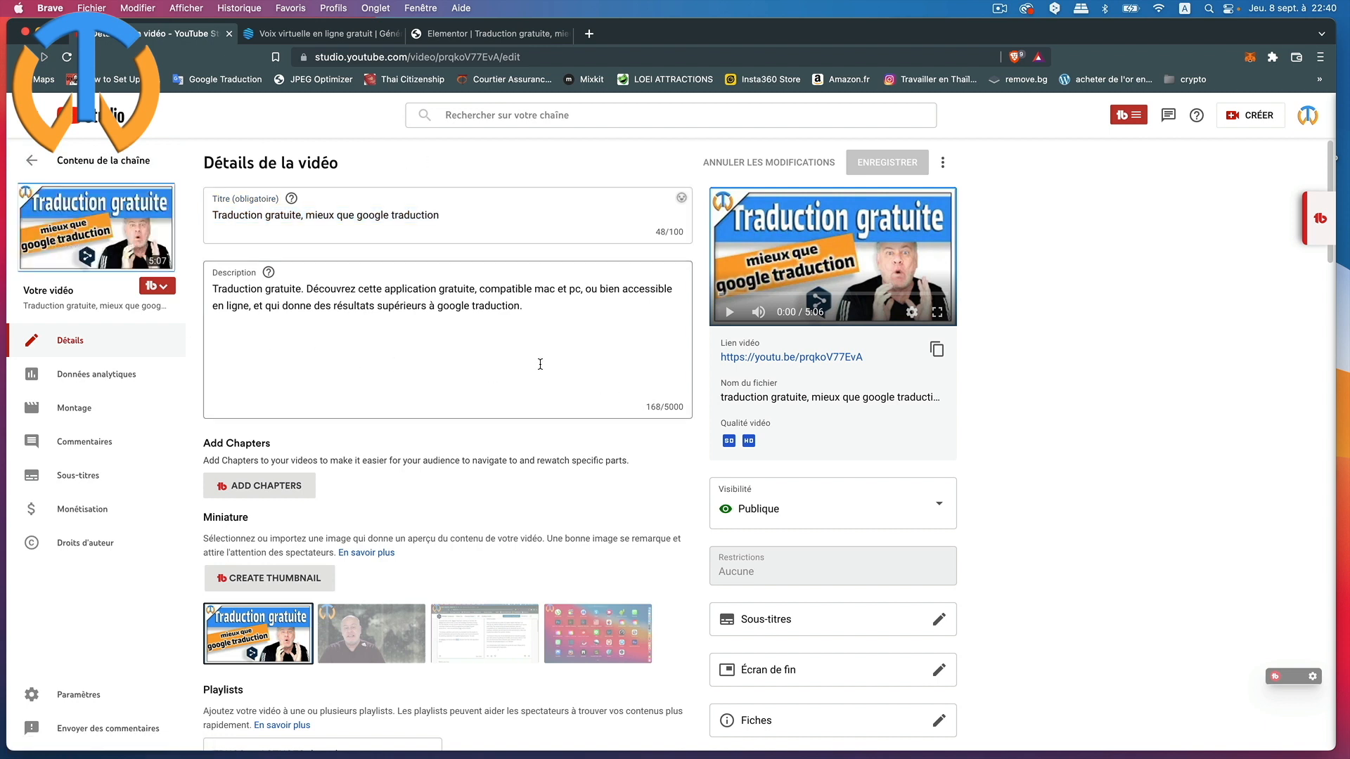
left_click_drag(878, 365, 716, 360)
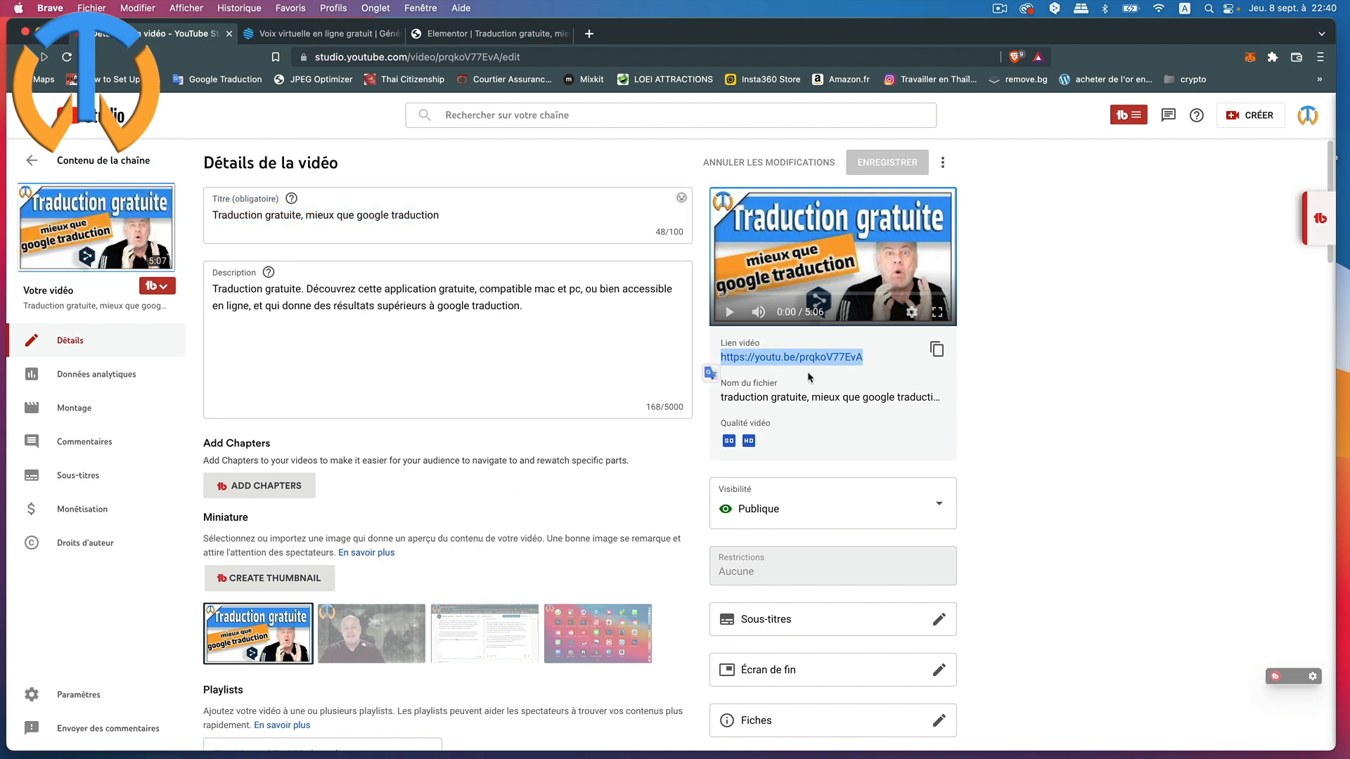
left_click(136, 9)
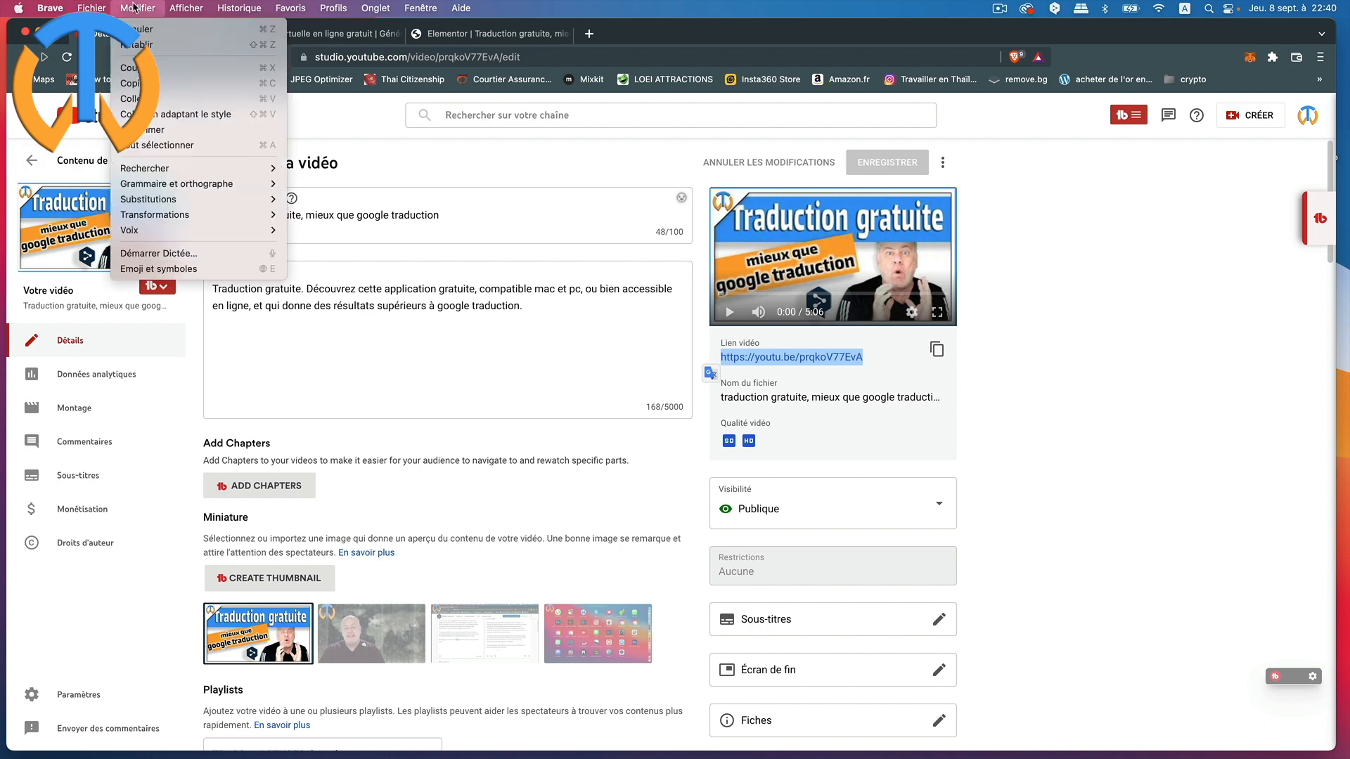
left_click(134, 83)
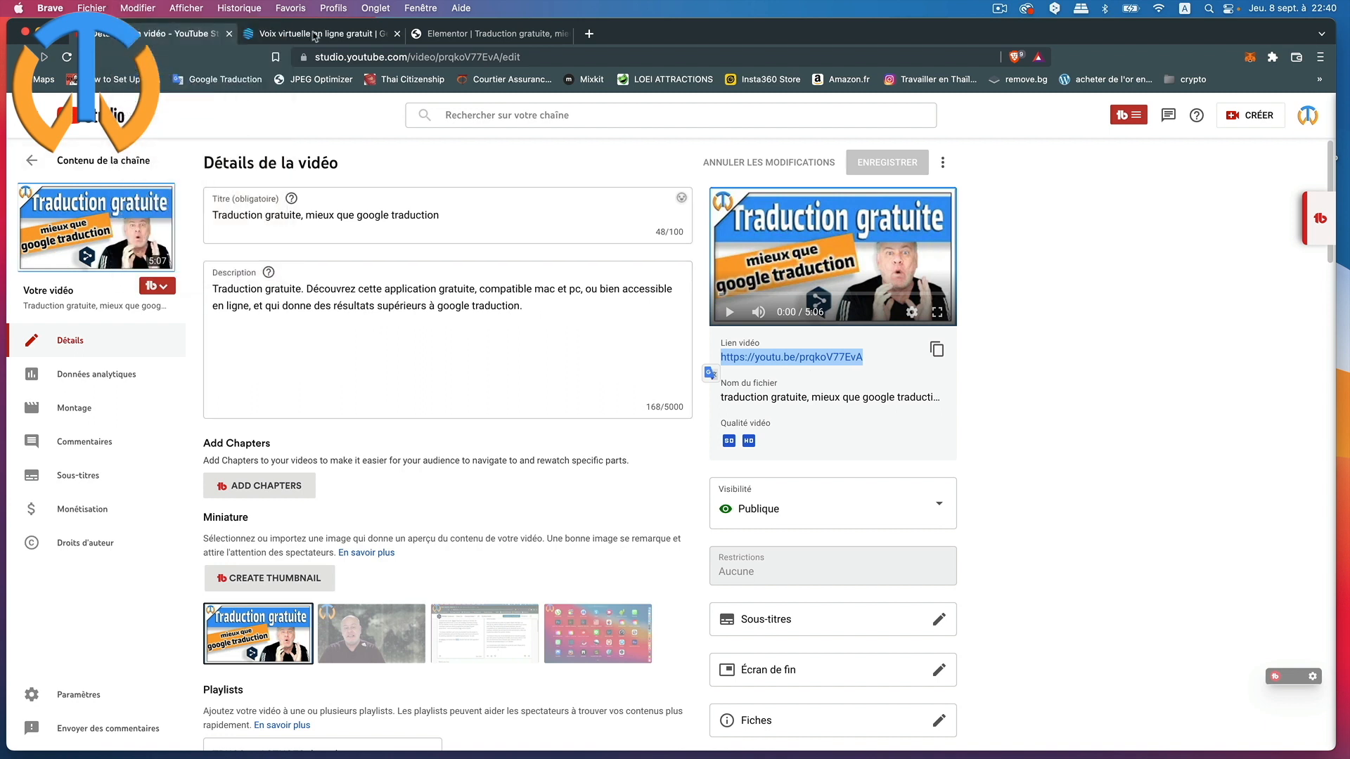
left_click(456, 36)
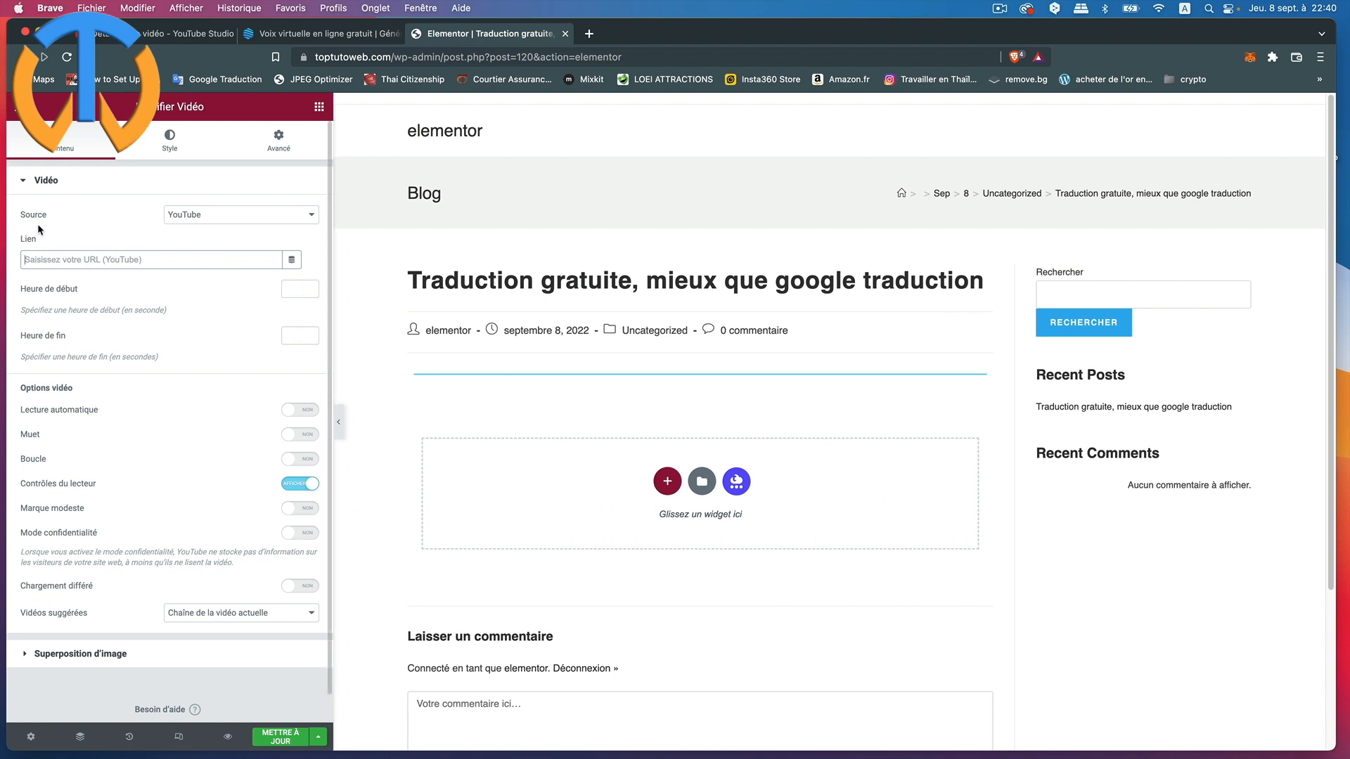
right_click(43, 258)
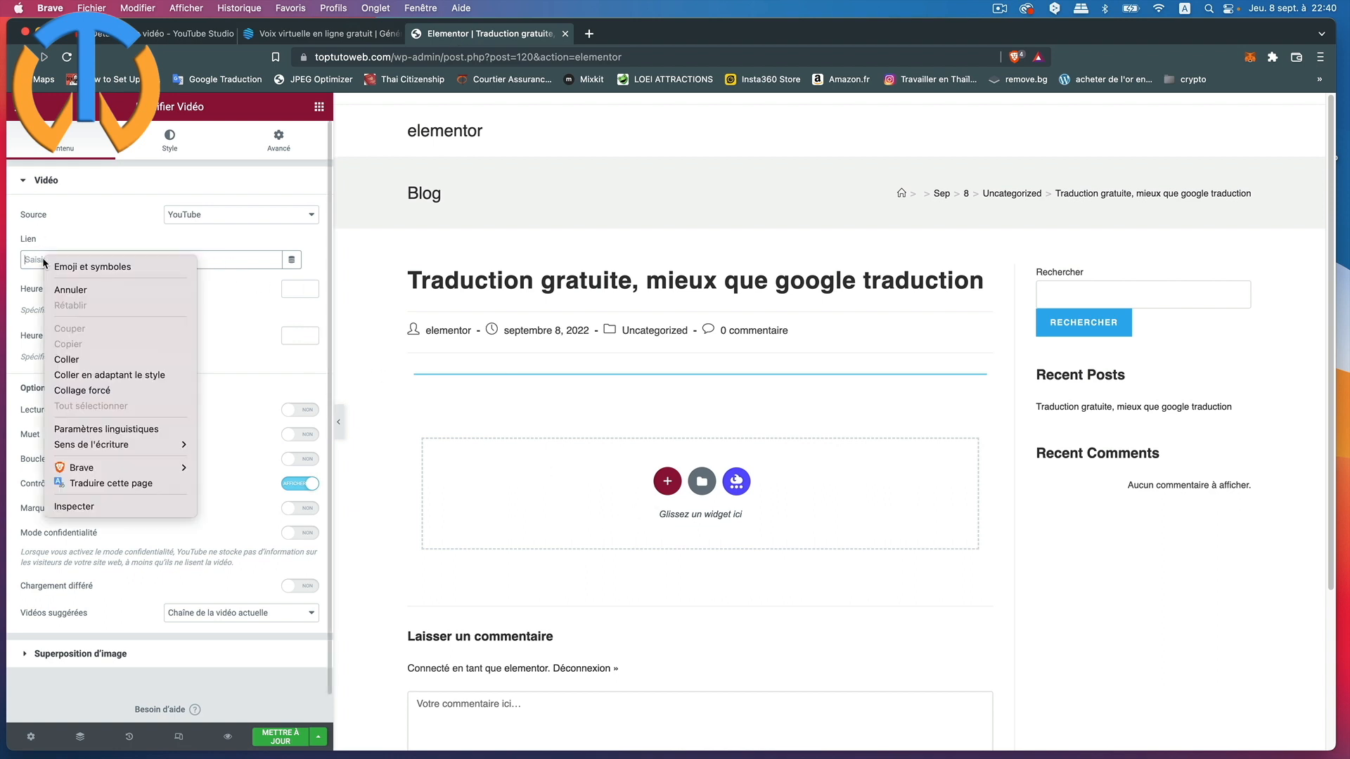
left_click(70, 359)
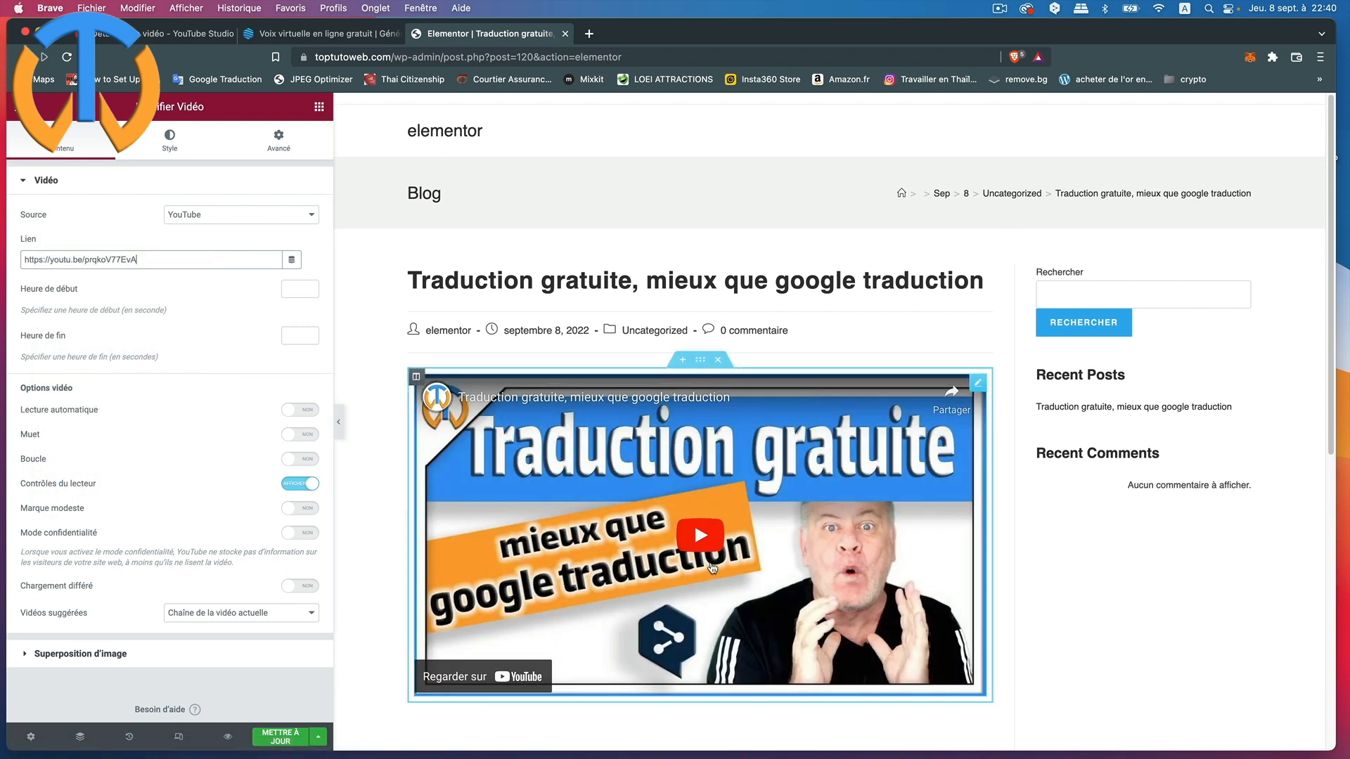
Add a single-column section below the video containing a Séparateur widget, 80% wide and centred
scroll(766, 582, "down", 2)
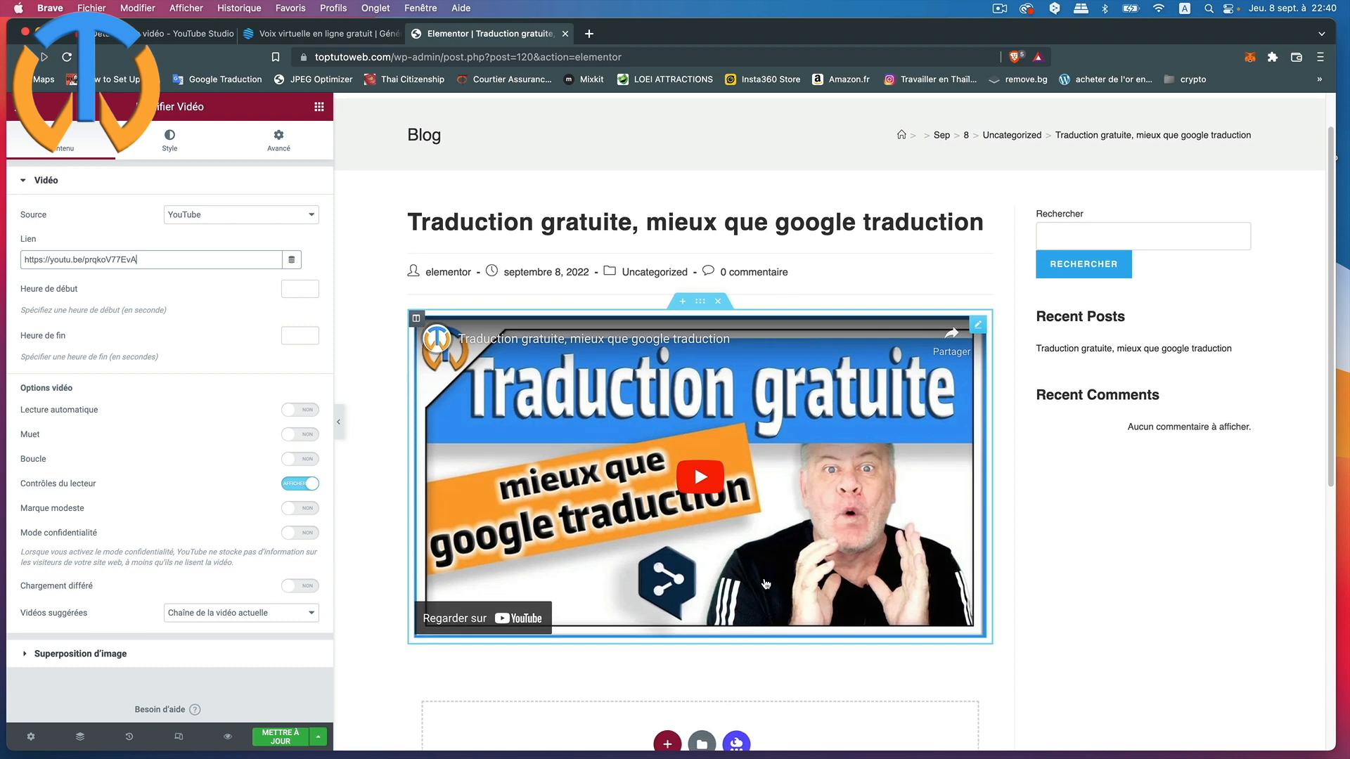
scroll(763, 579, "down", 5)
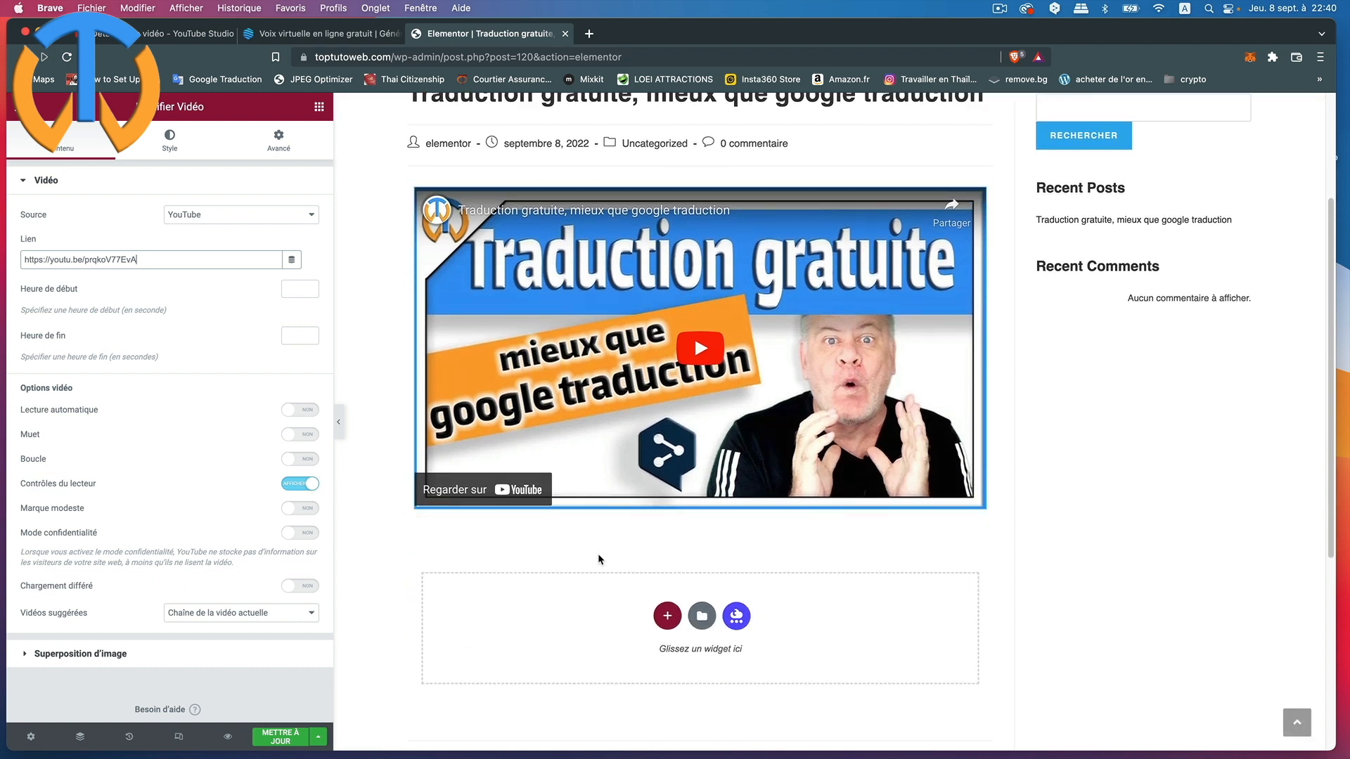
left_click(667, 619)
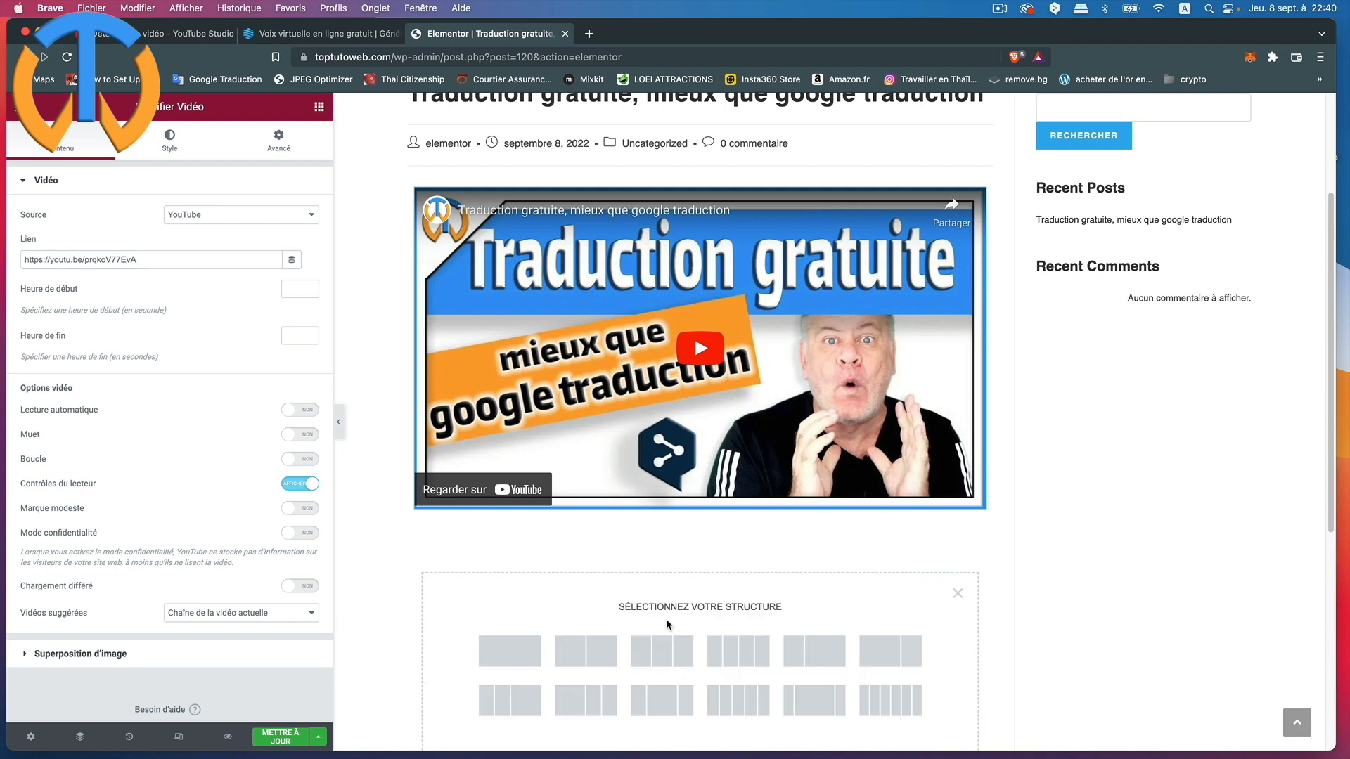
left_click(499, 663)
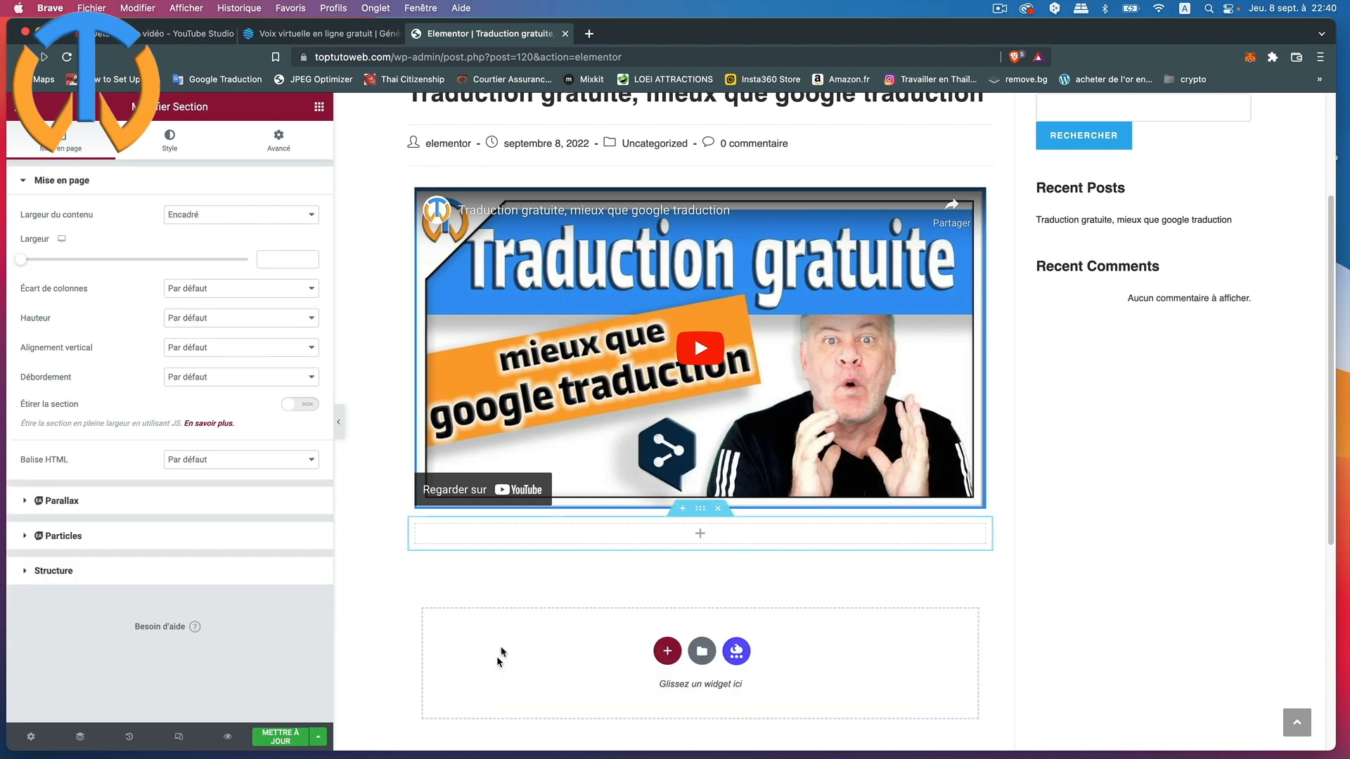
left_click(686, 534)
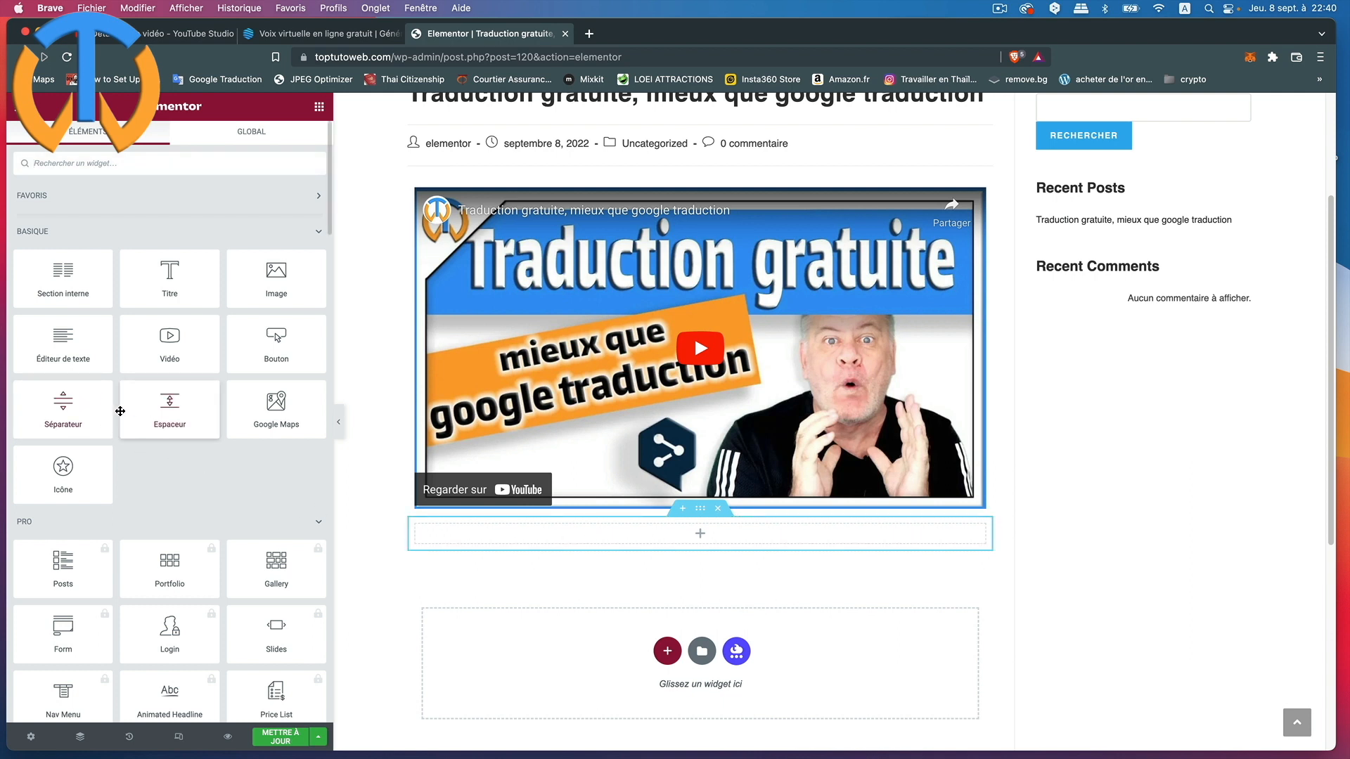
left_click_drag(64, 403, 519, 540)
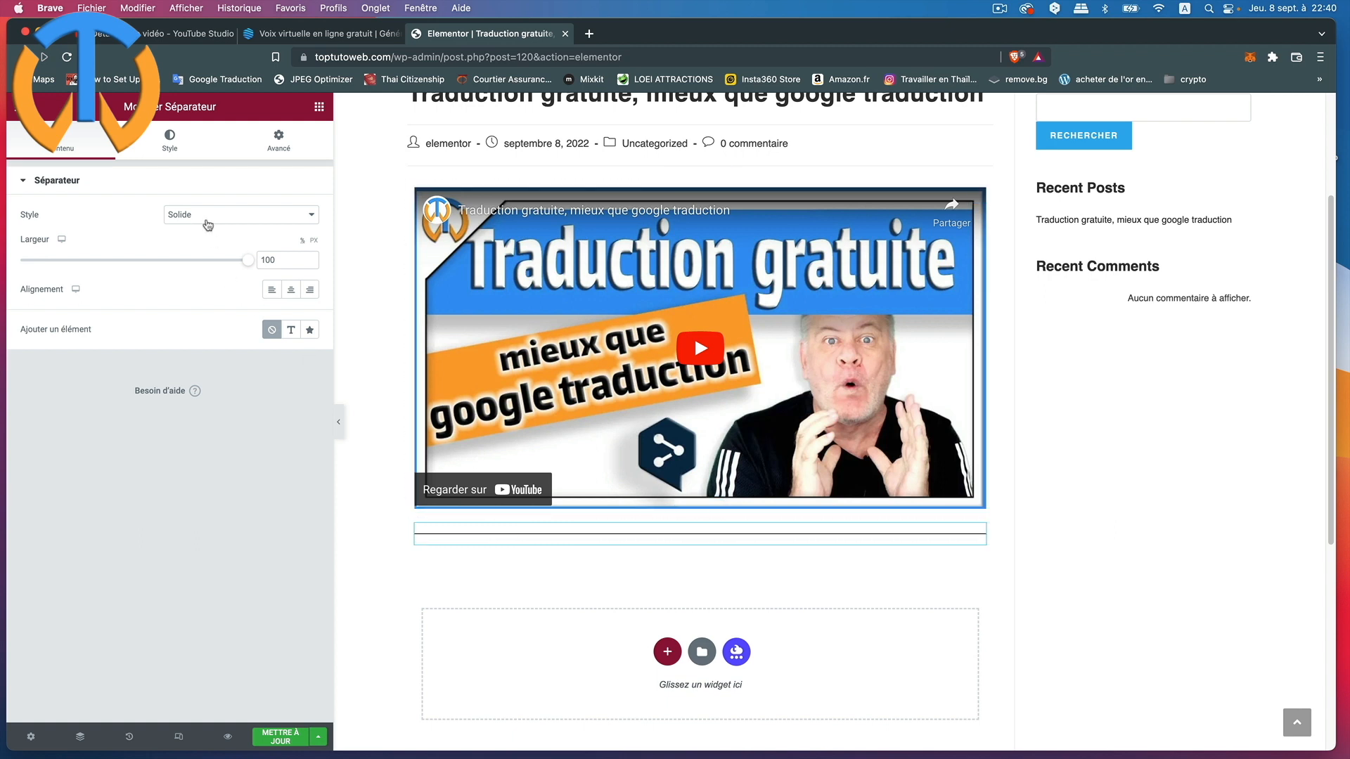
left_click_drag(239, 258, 202, 264)
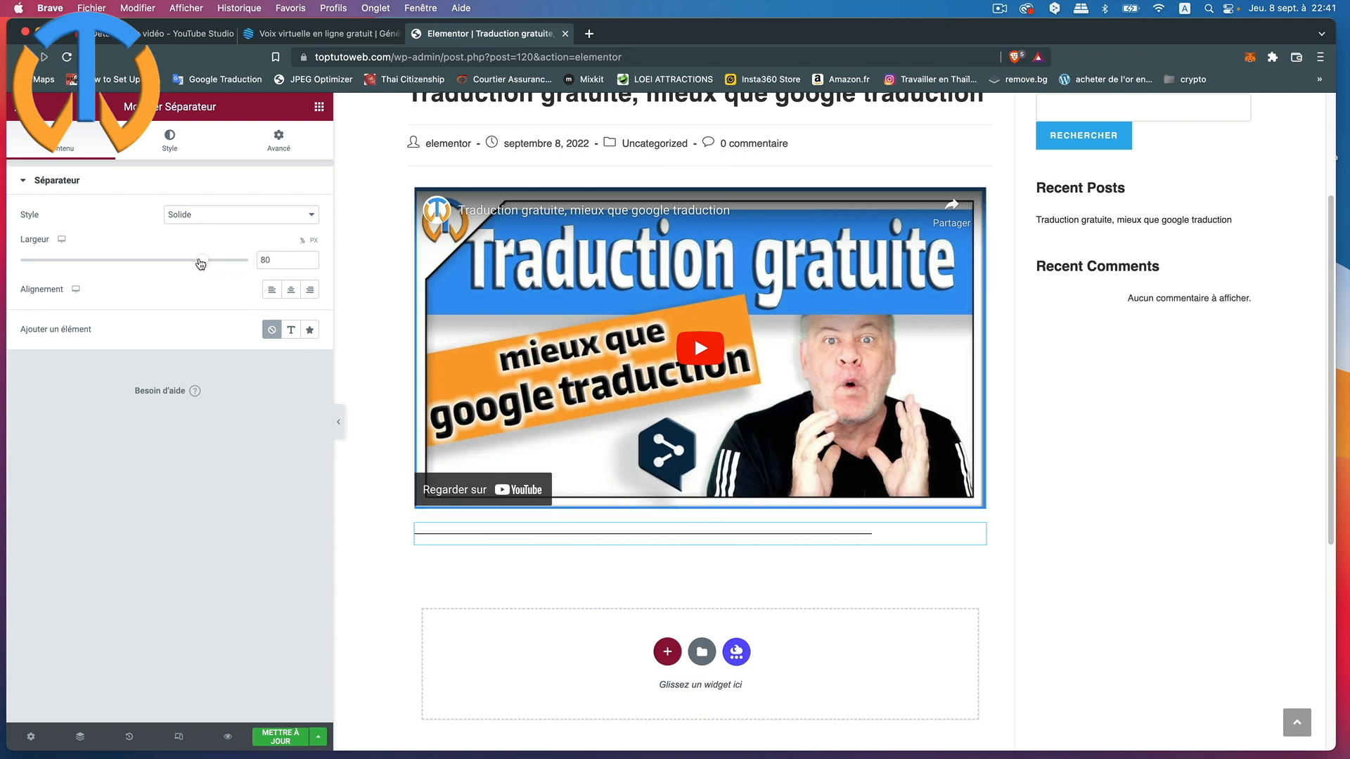
left_click(292, 293)
Add another single-column section below the separator with an Éditeur de texte widget, and delete its placeholder text
left_click(667, 651)
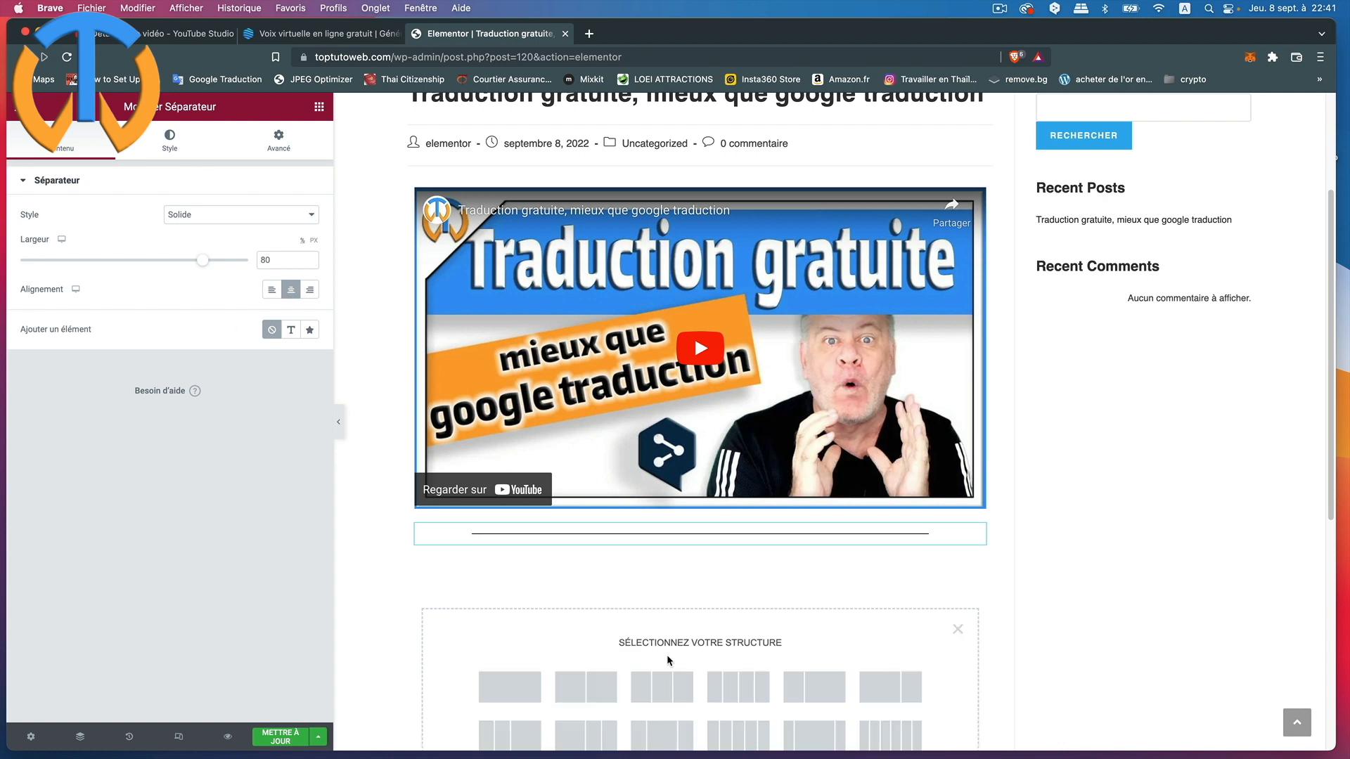
left_click(502, 696)
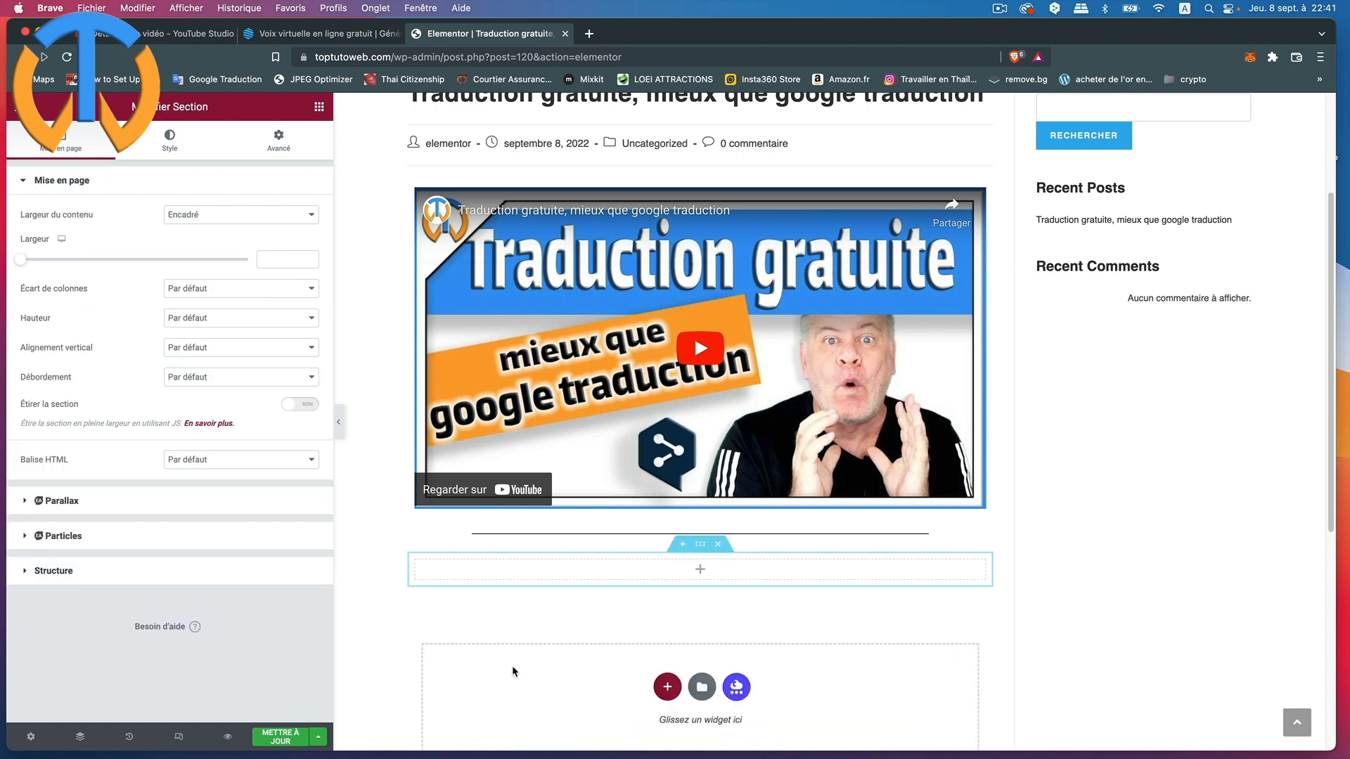
left_click(692, 575)
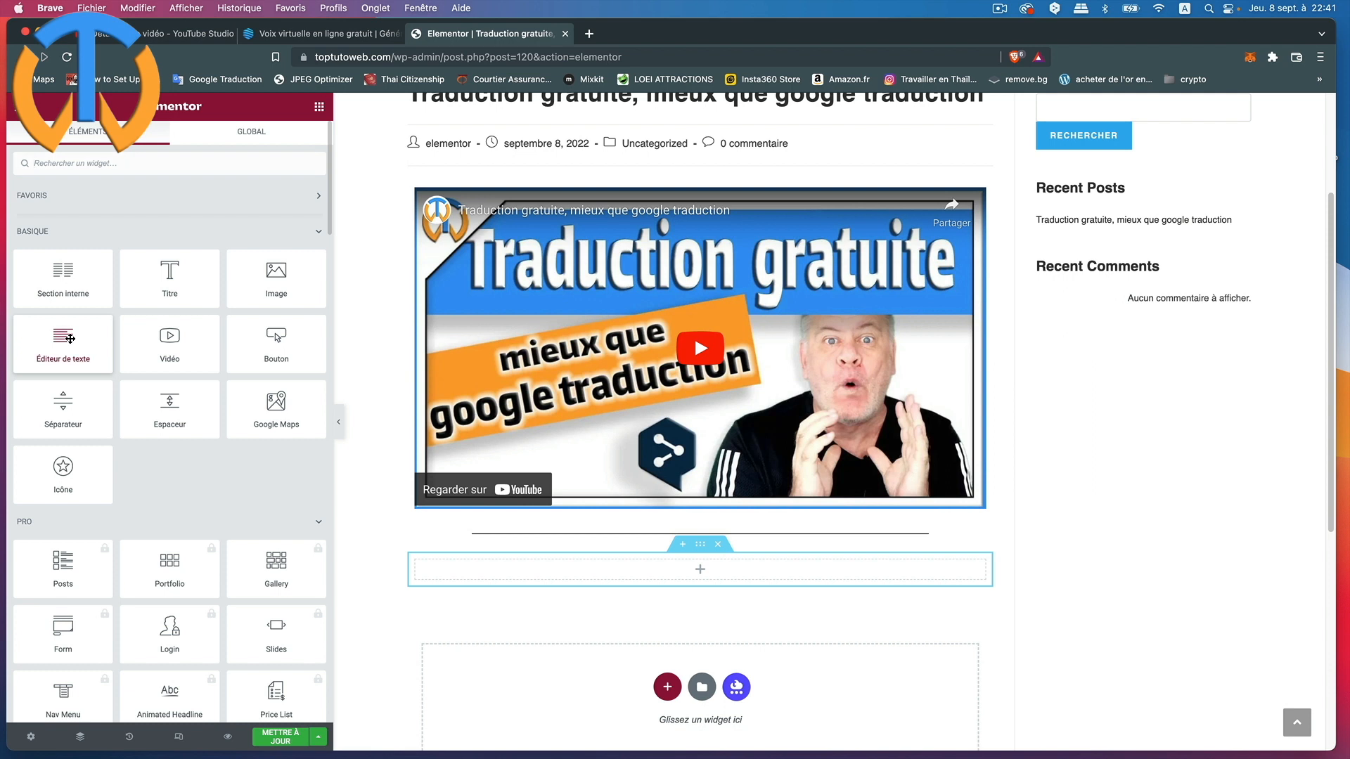
left_click_drag(59, 338, 532, 571)
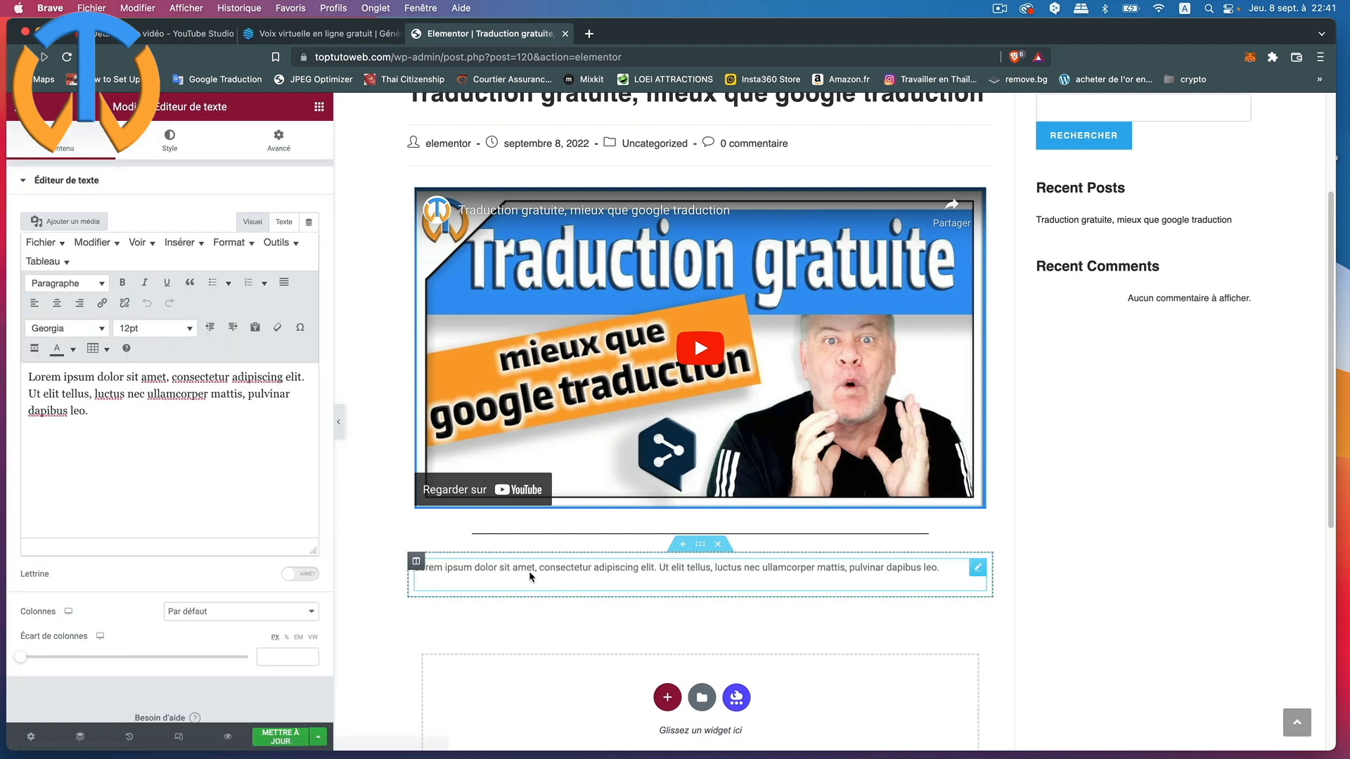
left_click_drag(70, 411, 26, 377)
key("BackSpace")
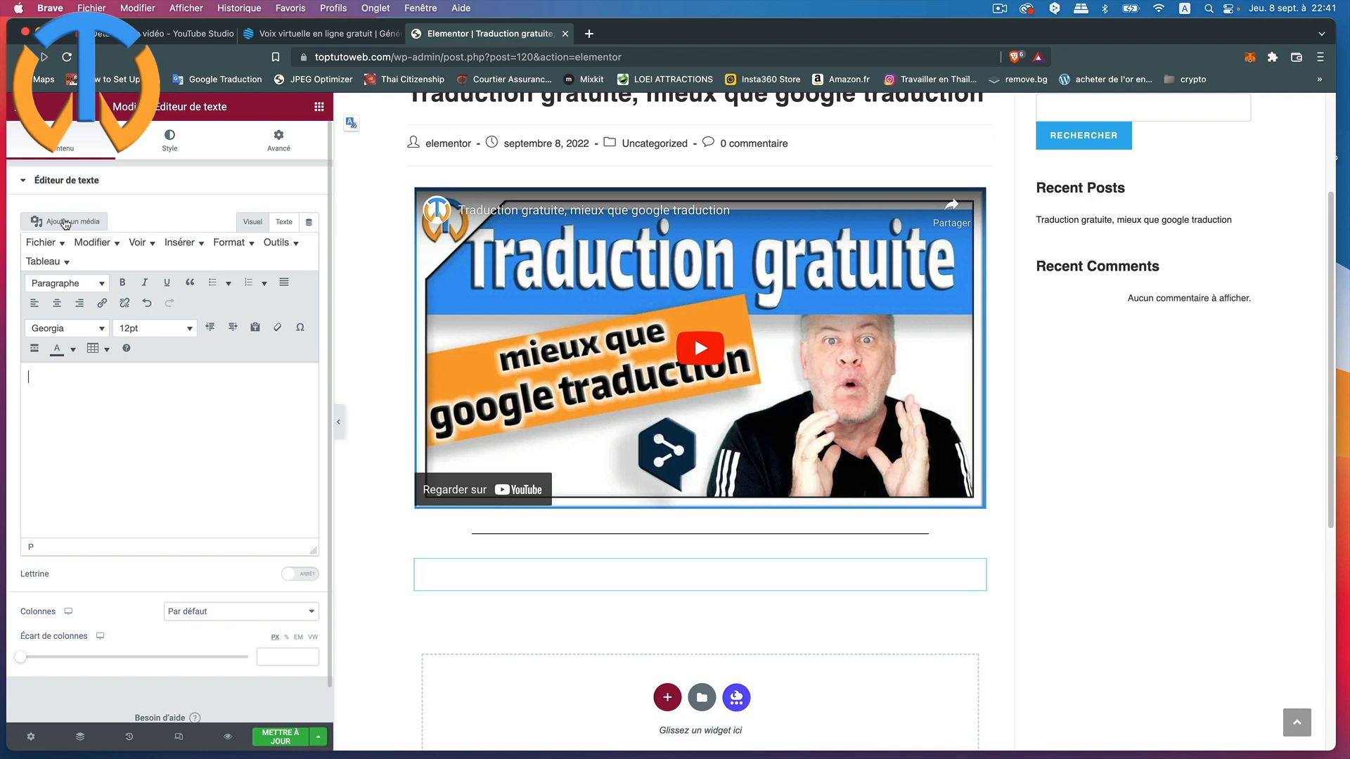
Upload translate.mp3 from the Bureau folder to the media library and insert it into the text widget
left_click(65, 223)
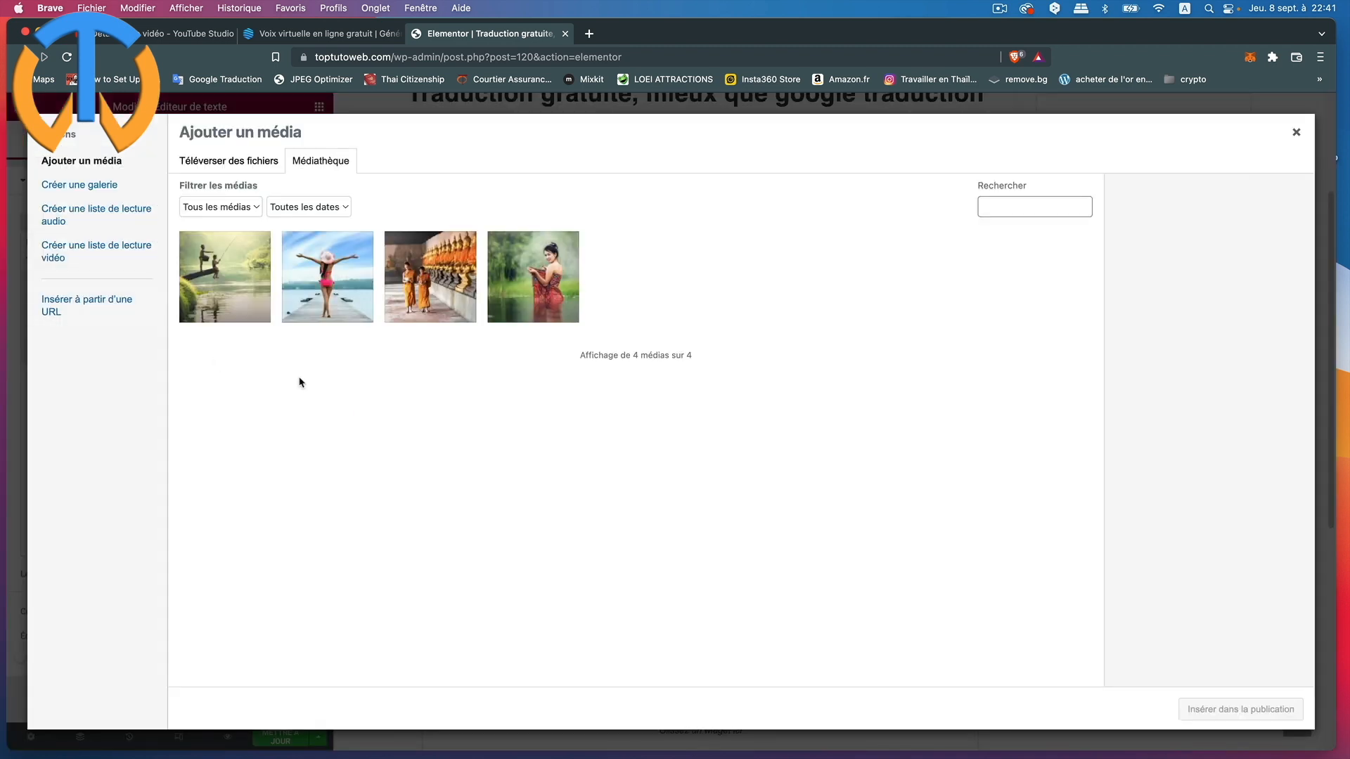
left_click(225, 161)
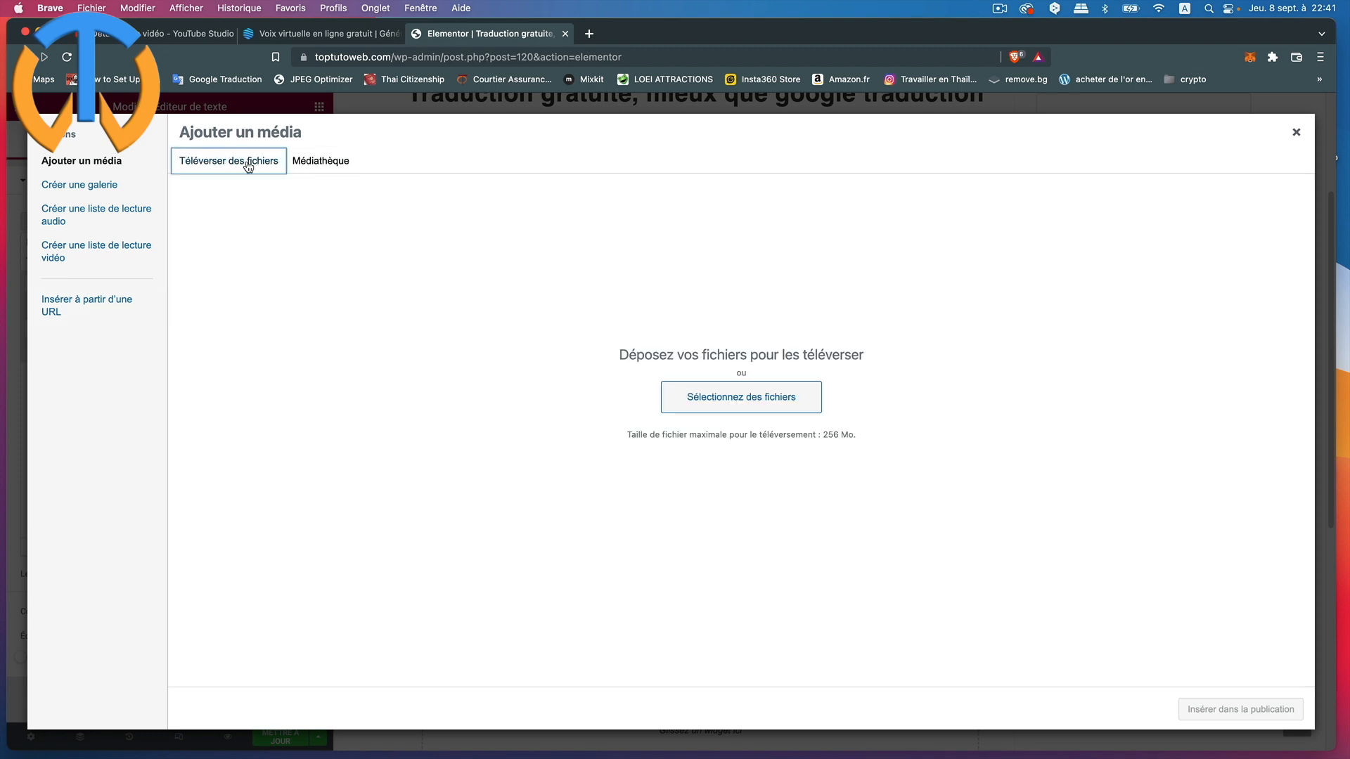
left_click(709, 397)
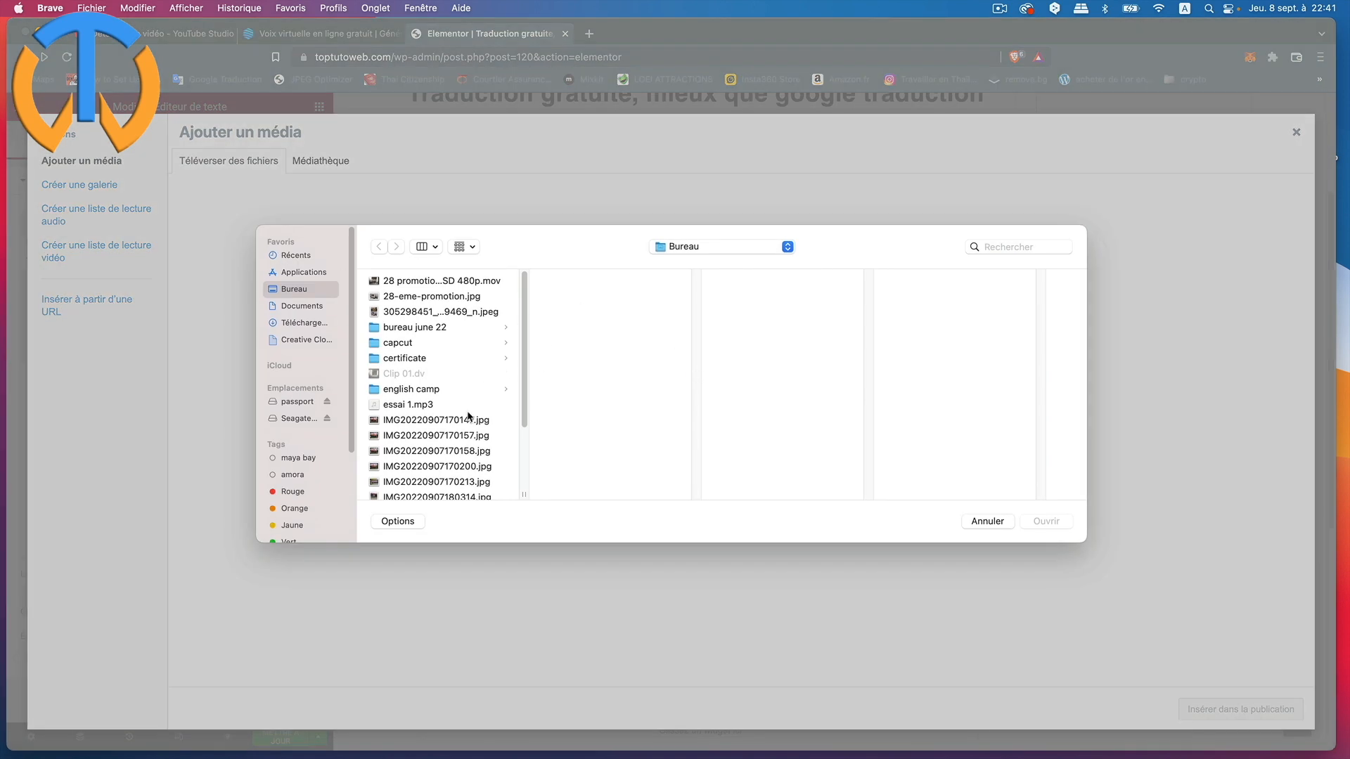
scroll(469, 417, "down", 2)
scroll(469, 417, "down", 5)
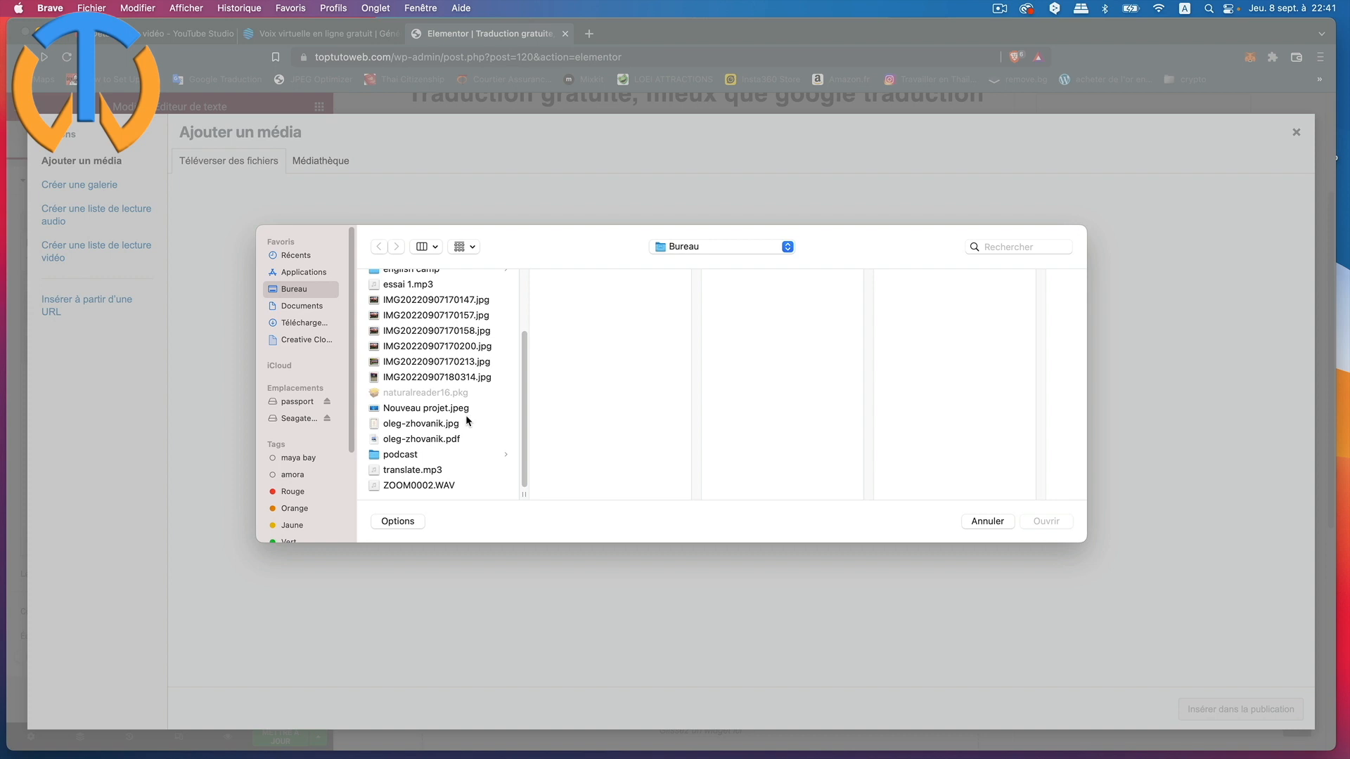
left_click(439, 472)
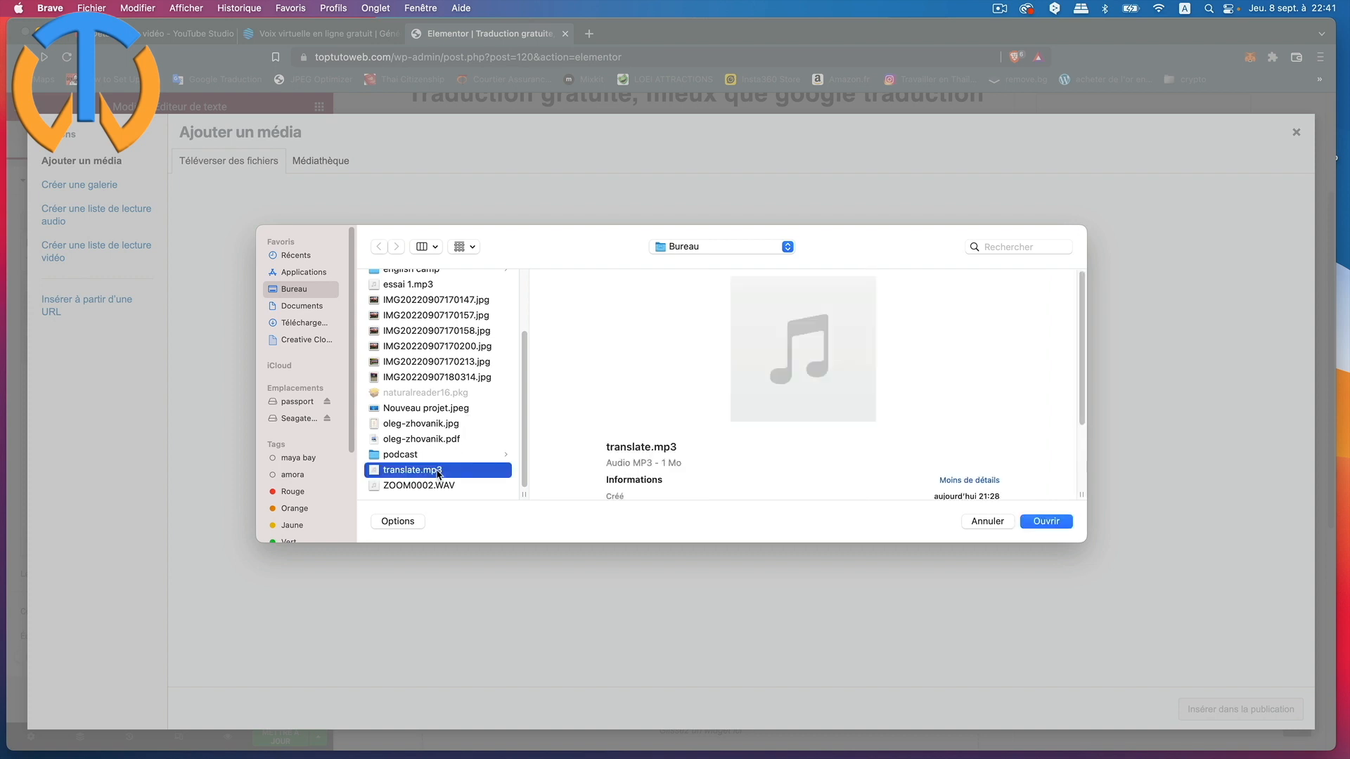
left_click(1056, 522)
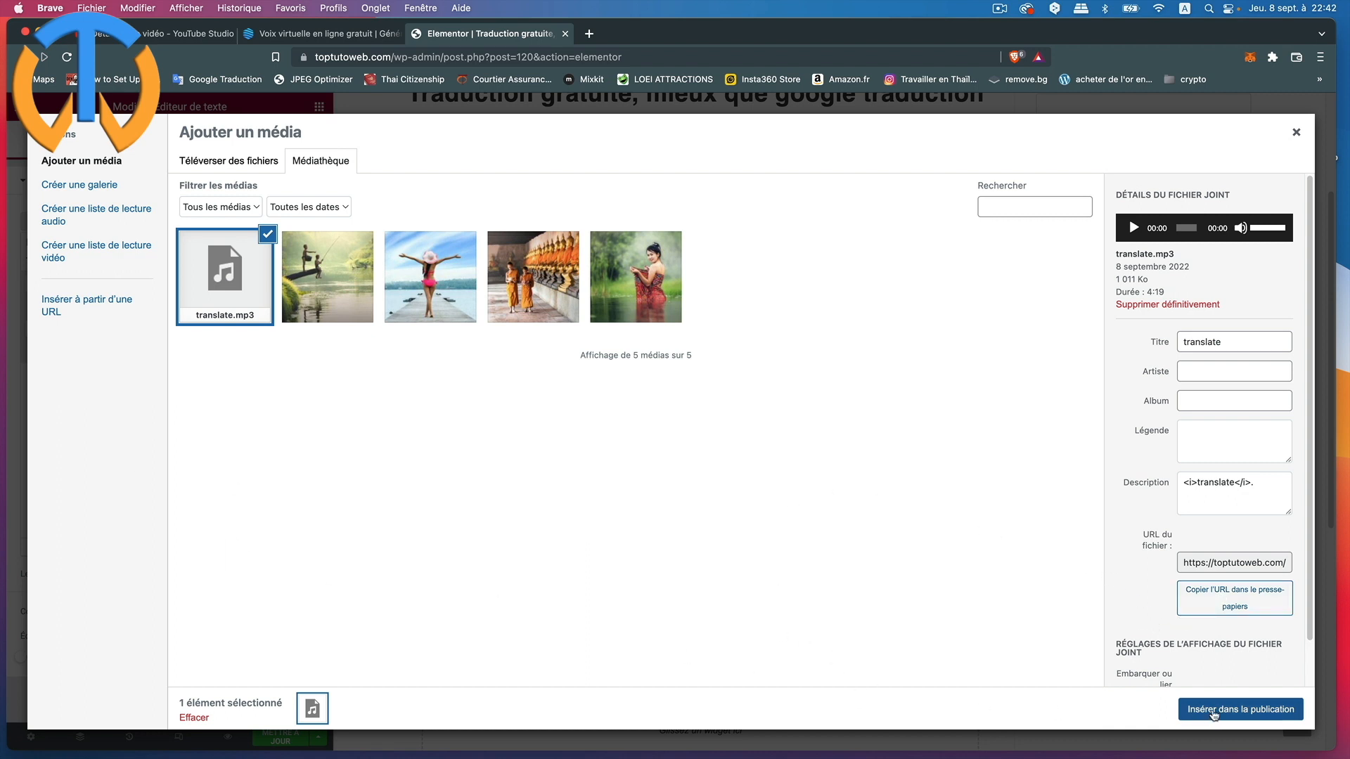
left_click(1236, 710)
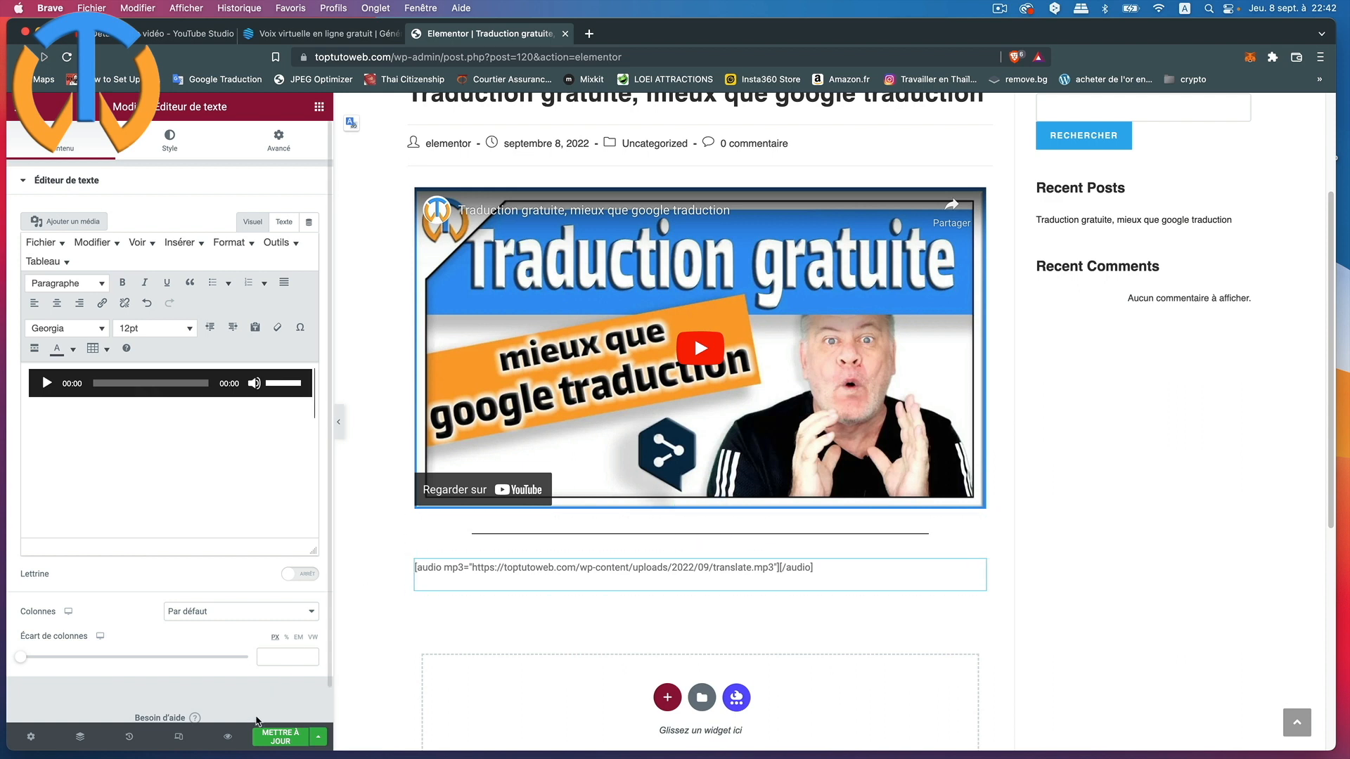
Update the article and preview it, playing the embedded video briefly before pausing it
left_click(275, 738)
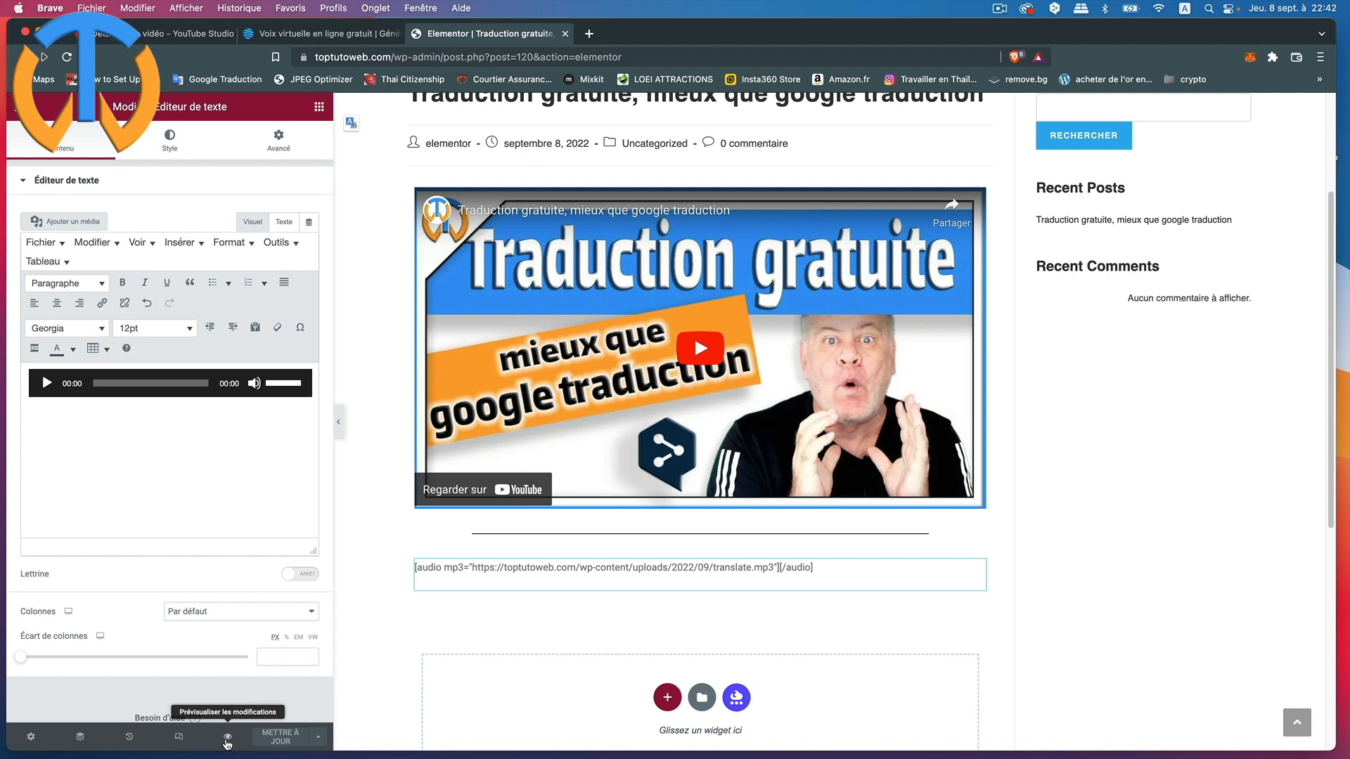
left_click(227, 738)
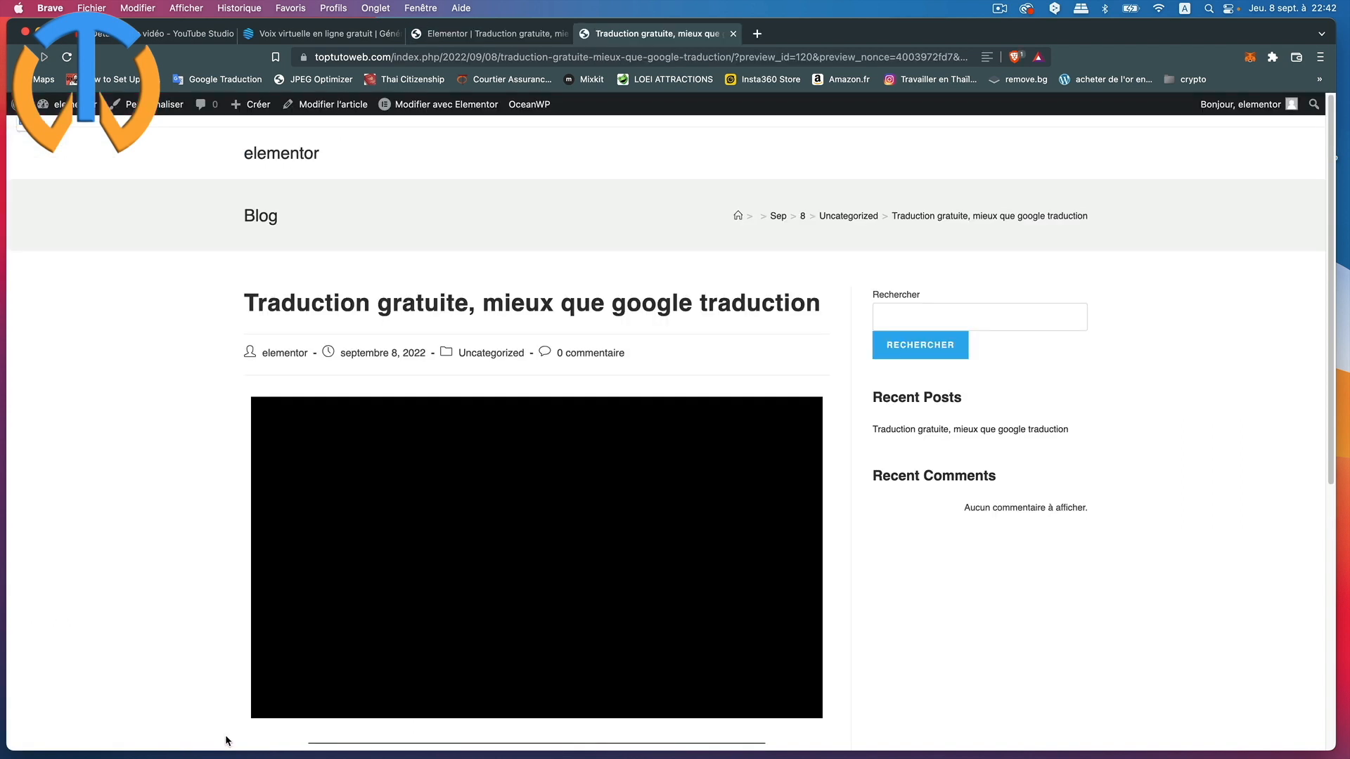
left_click(534, 561)
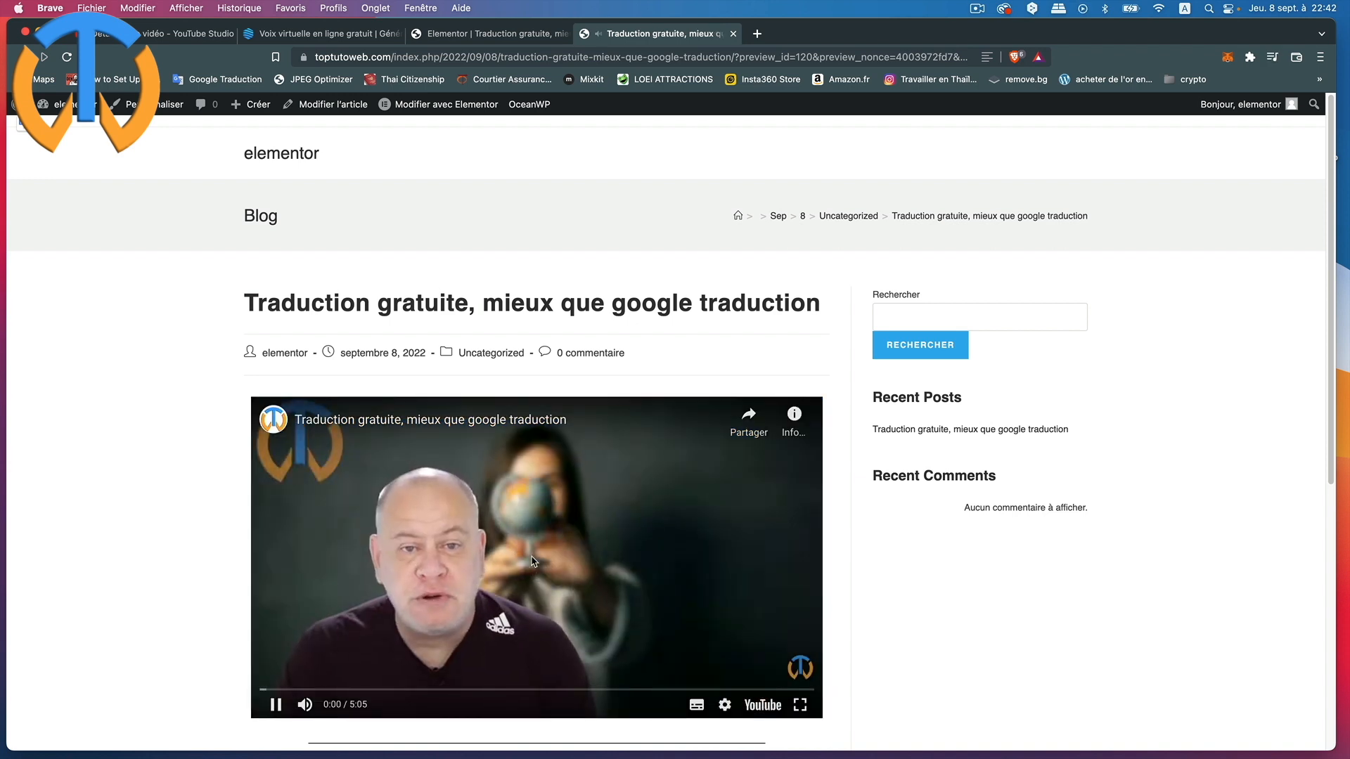
left_click(275, 704)
scroll(125, 488, "down", 5)
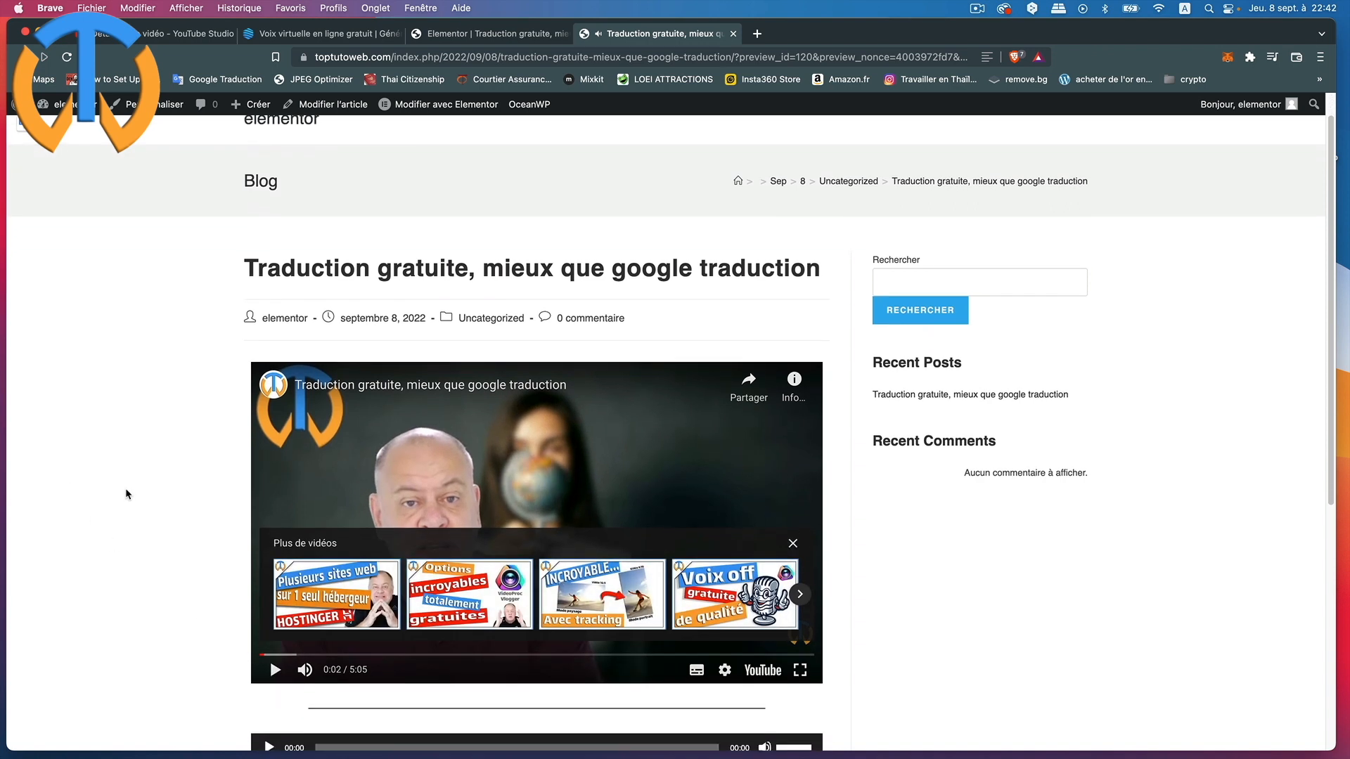
Play the embedded audio below the separator briefly in the preview, and pause it
scroll(125, 495, "down", 1)
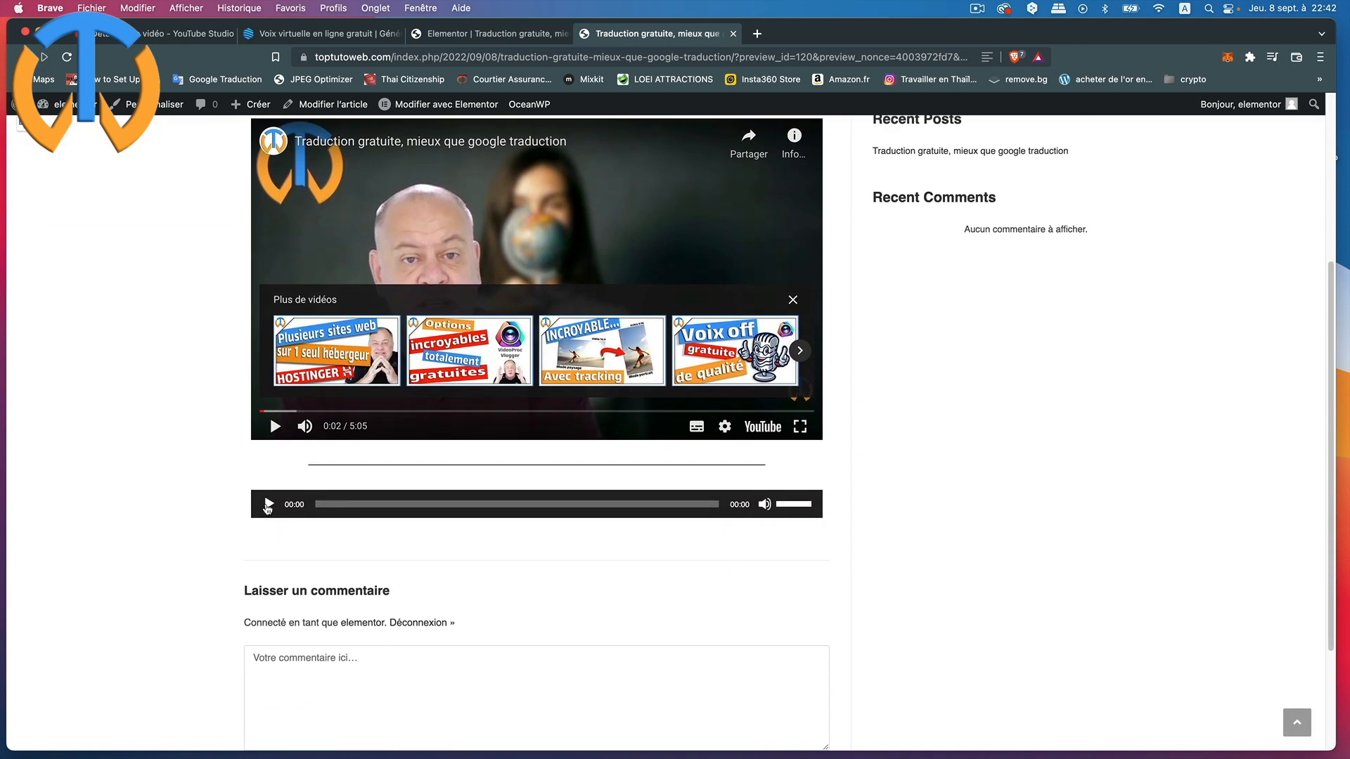
left_click(268, 504)
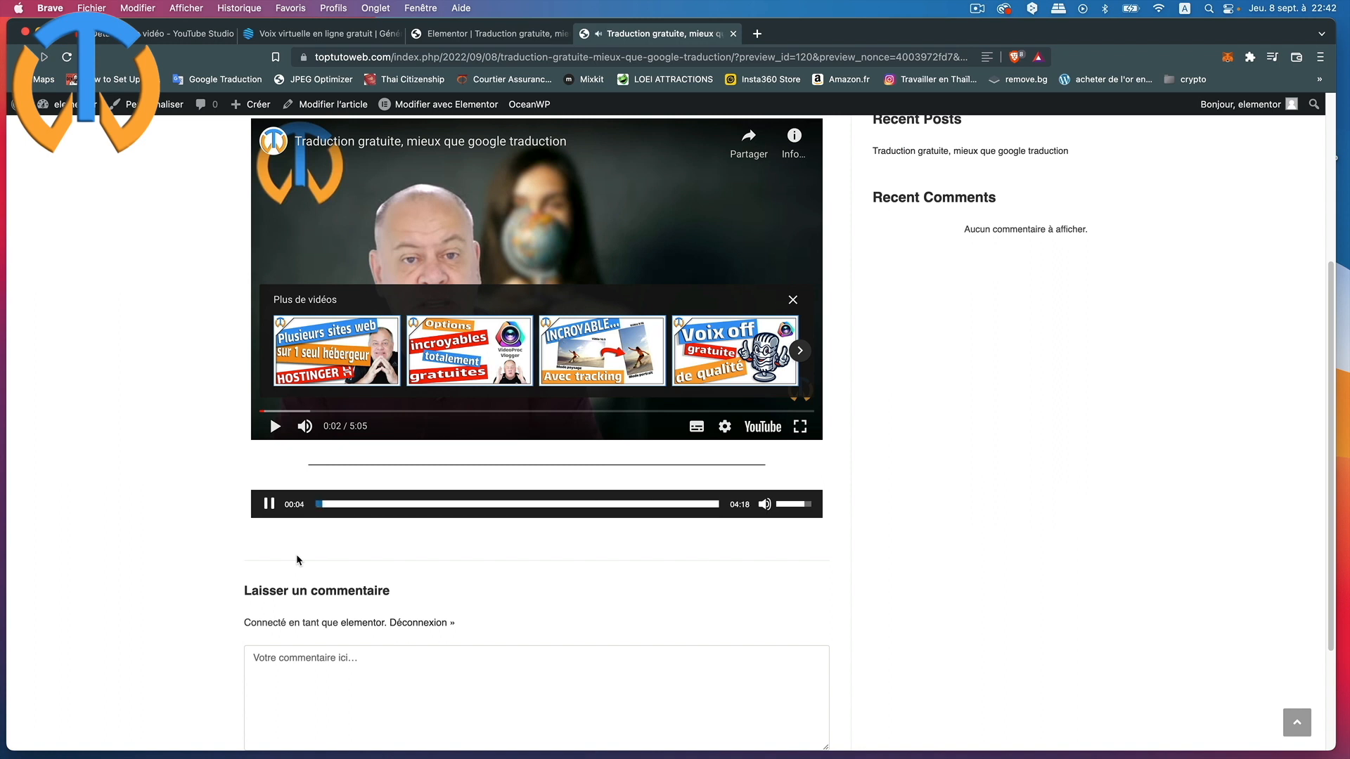
left_click(267, 504)
Back in the Elementor editor, add a single-column section below the audio with an Éditeur de texte widget, and delete its placeholder text
left_click(504, 35)
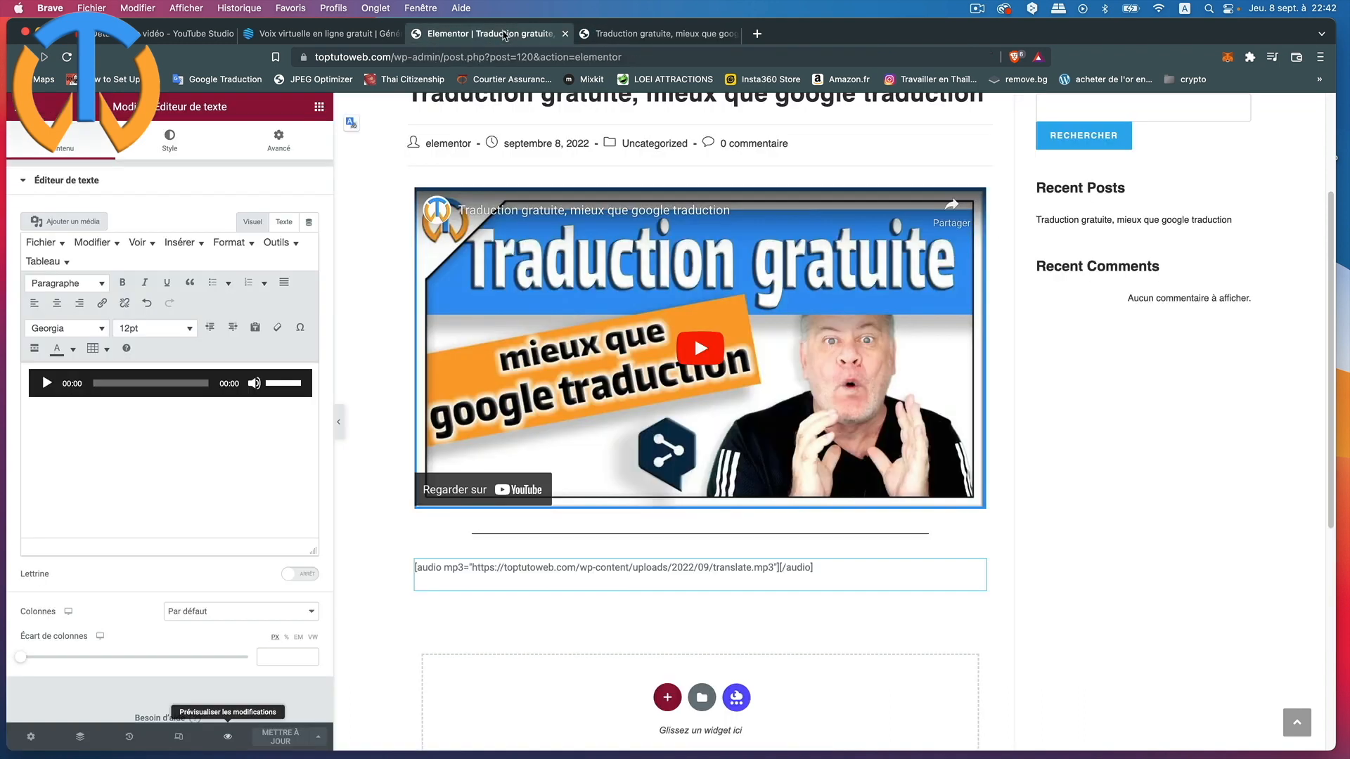
left_click(667, 697)
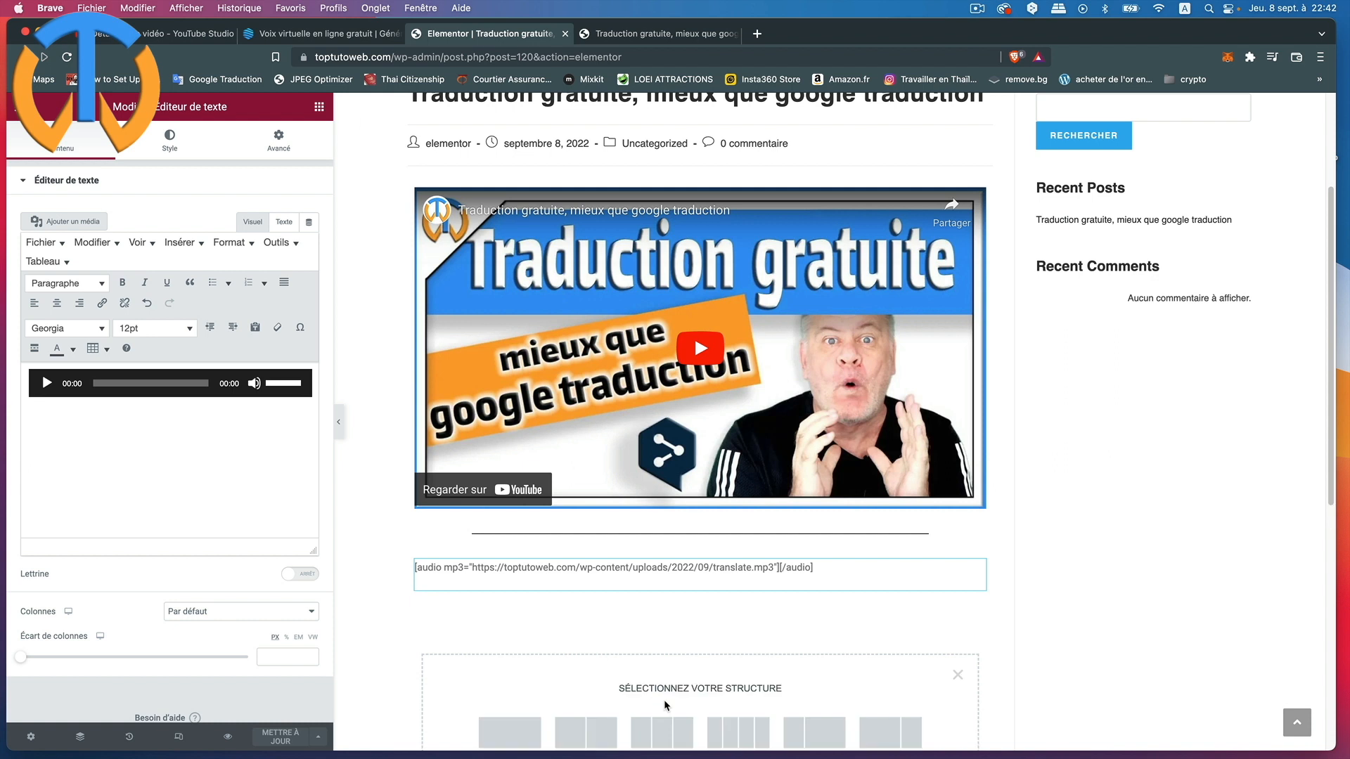
left_click(506, 720)
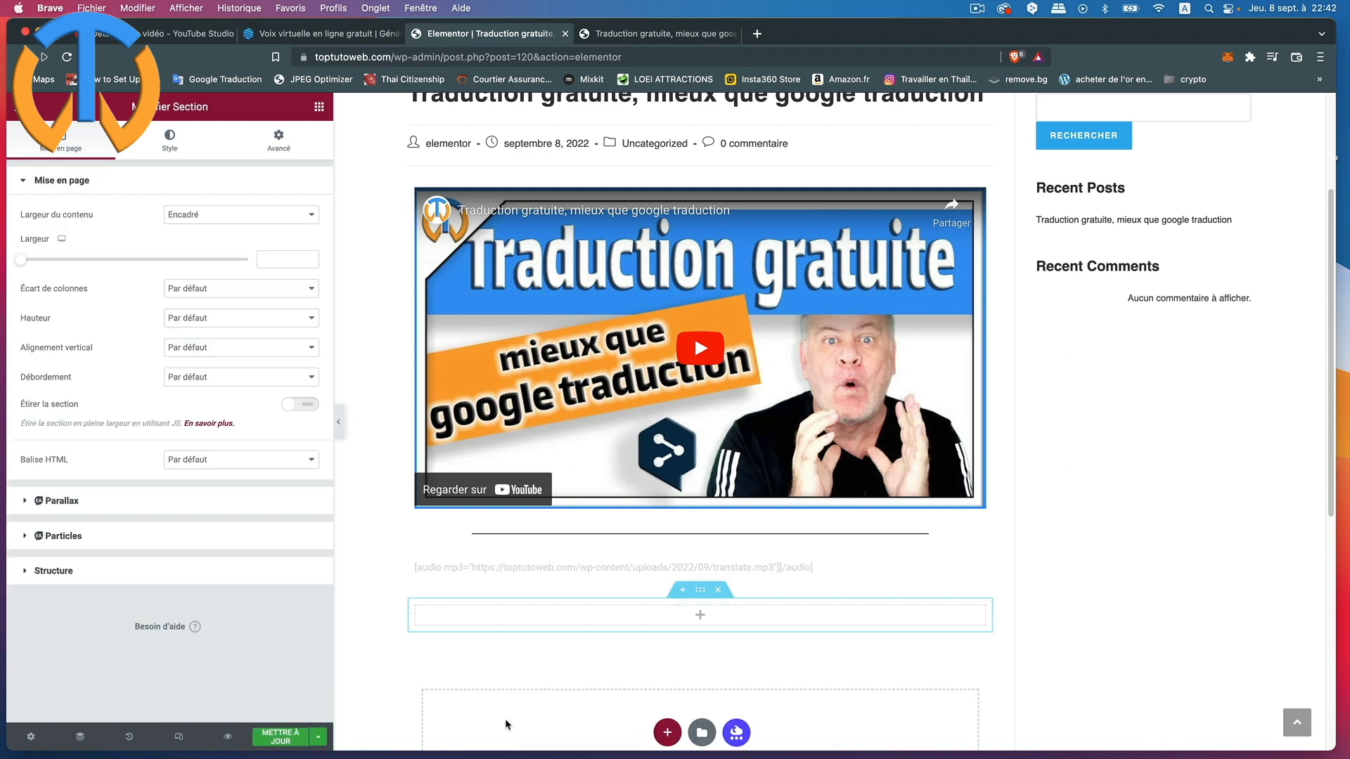
left_click(699, 642)
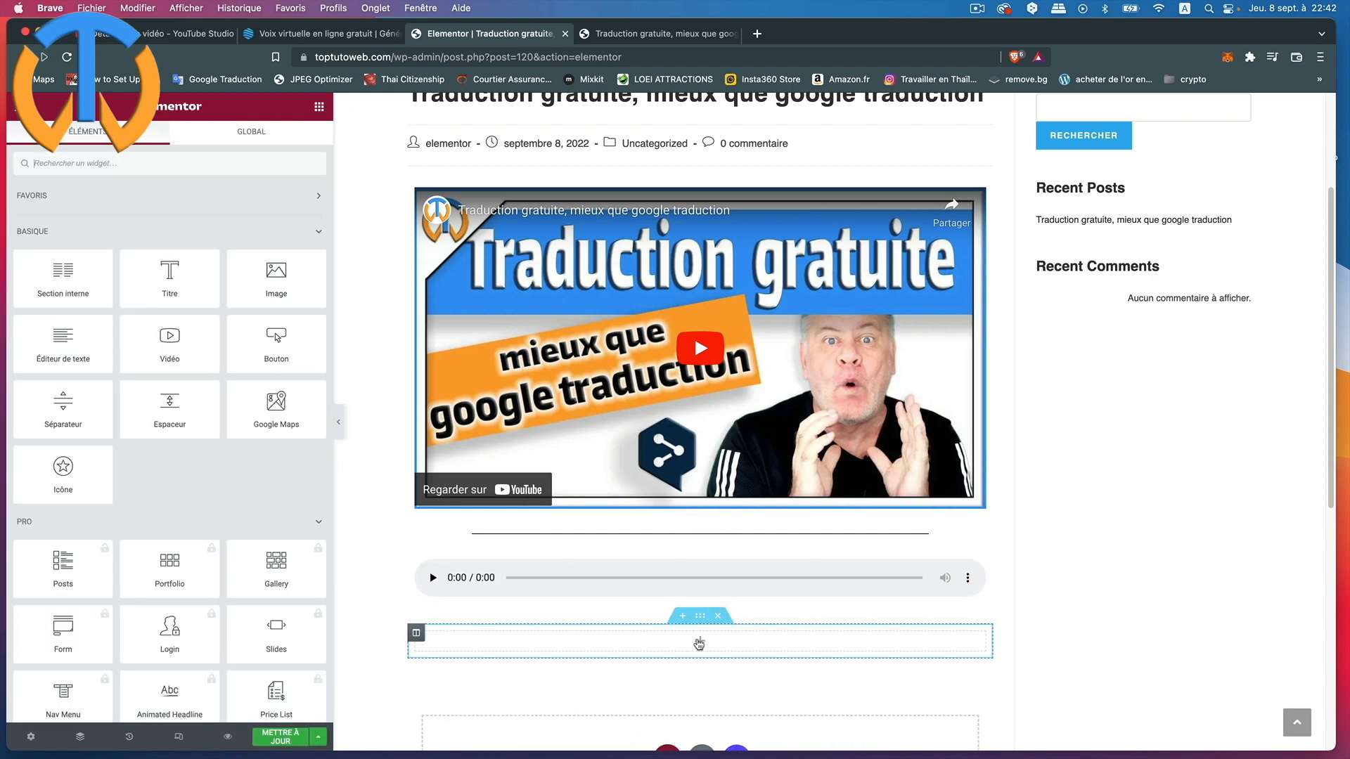
left_click_drag(79, 350, 483, 643)
left_click_drag(89, 414, 23, 369)
key("BackSpace")
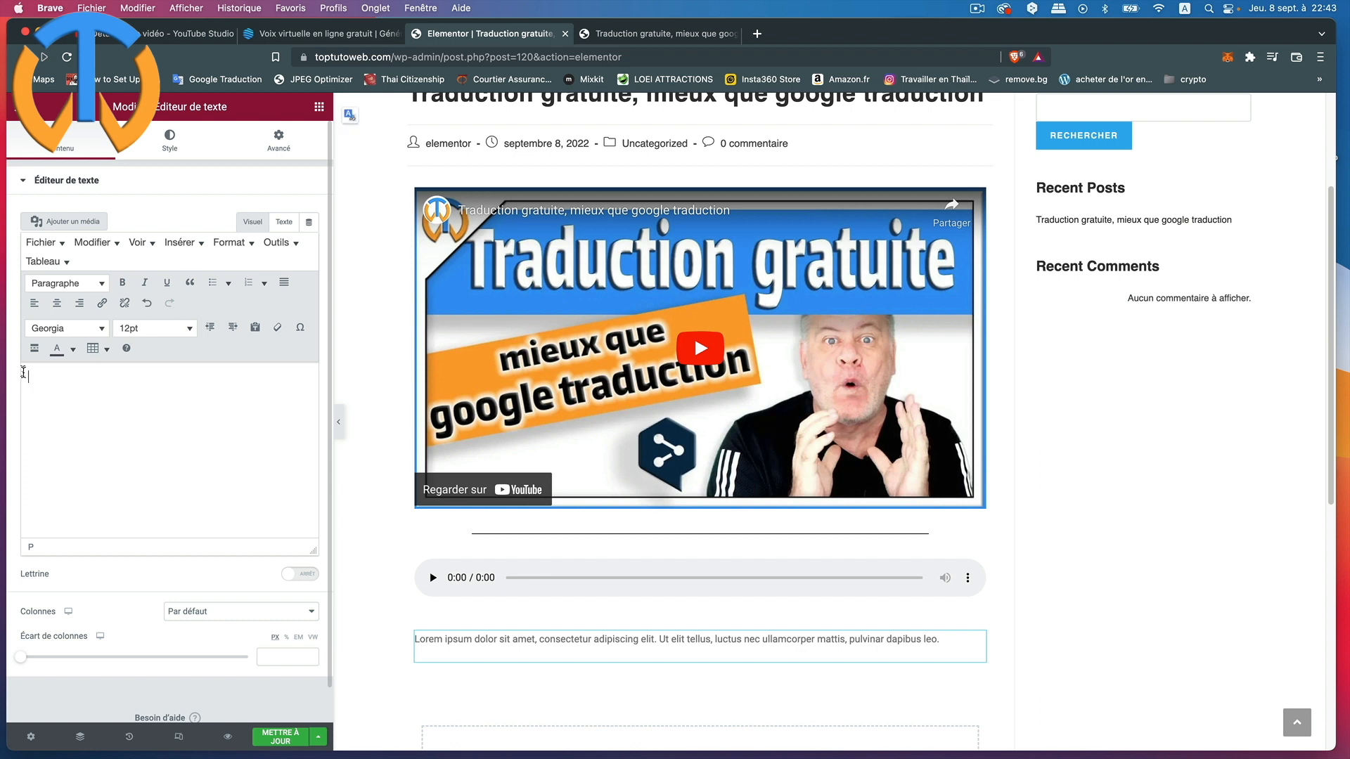
Copy the whole transcript from the untitled TextEdit document and paste it into the new text widget
left_click_drag(794, 29, 823, 210)
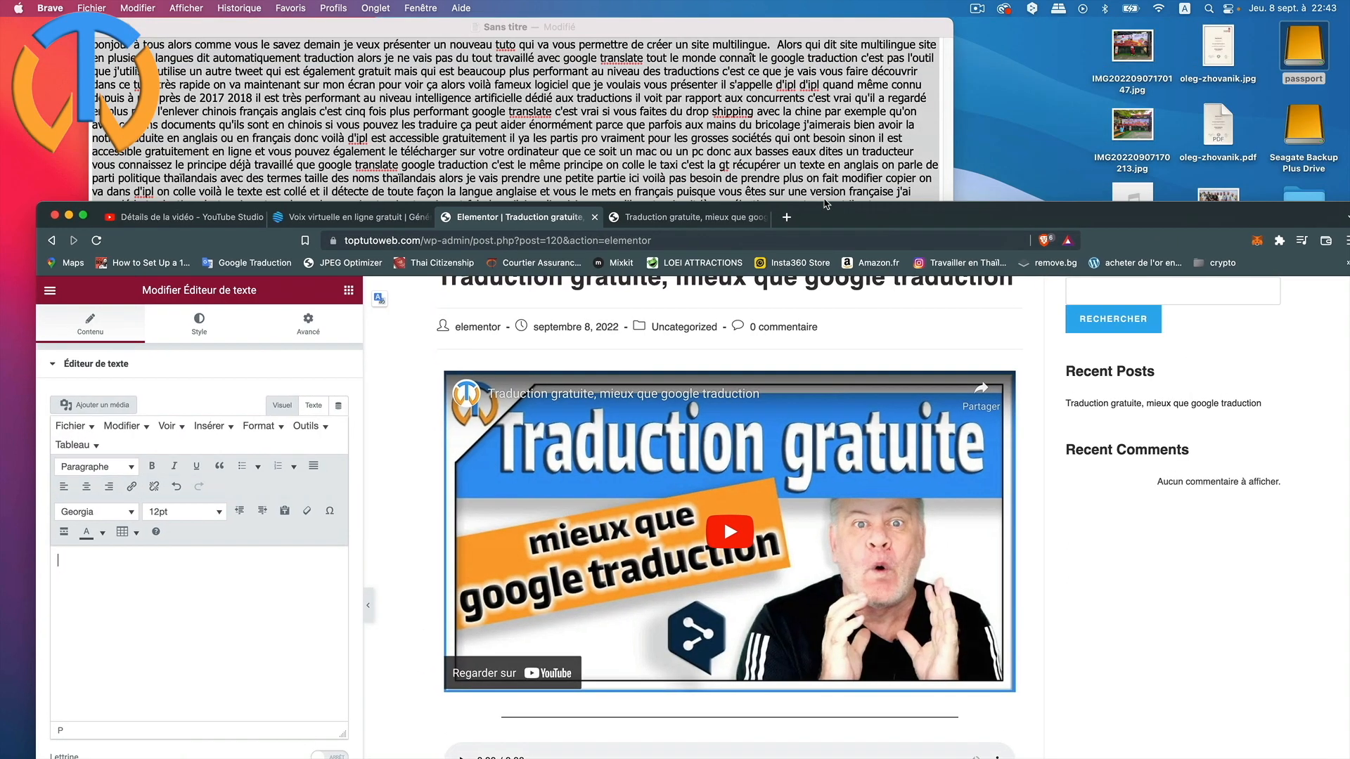
left_click(599, 99)
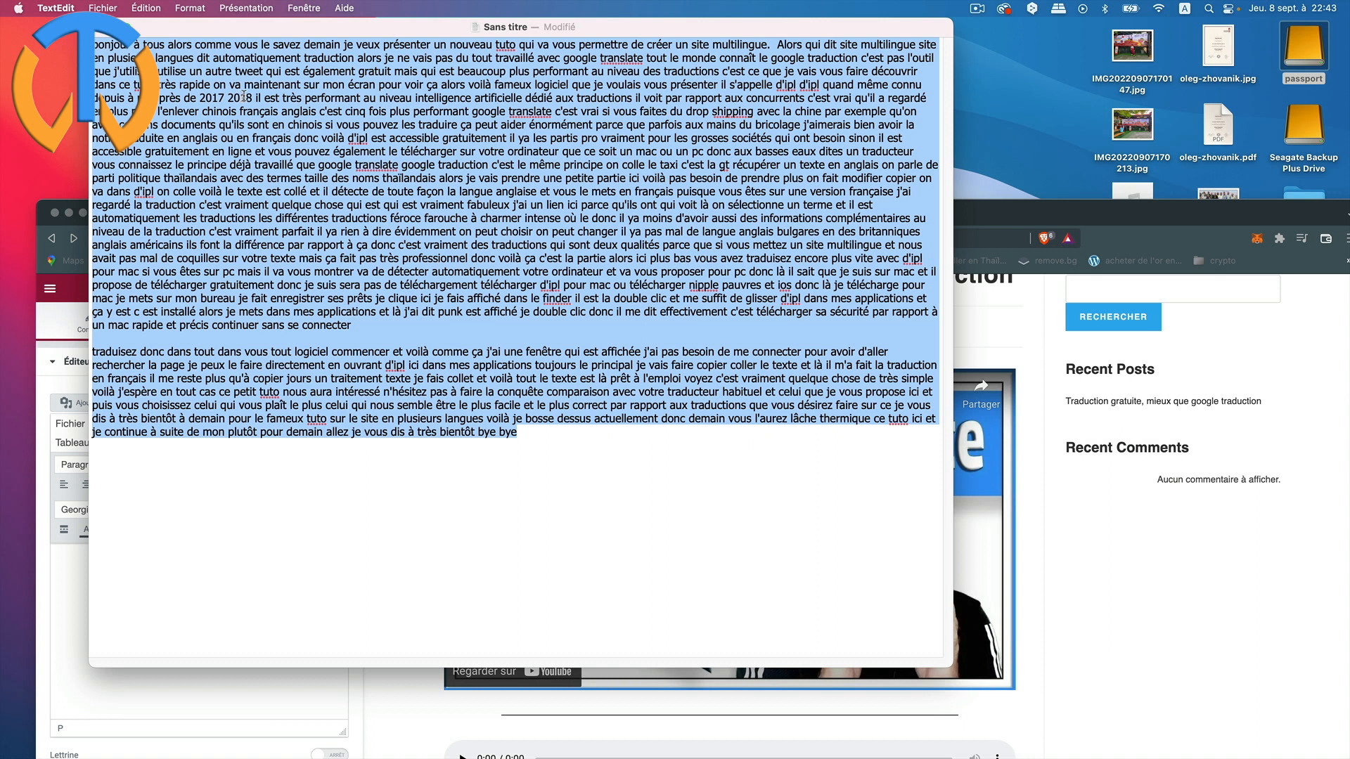
left_click(154, 11)
left_click(162, 83)
left_click(1009, 481)
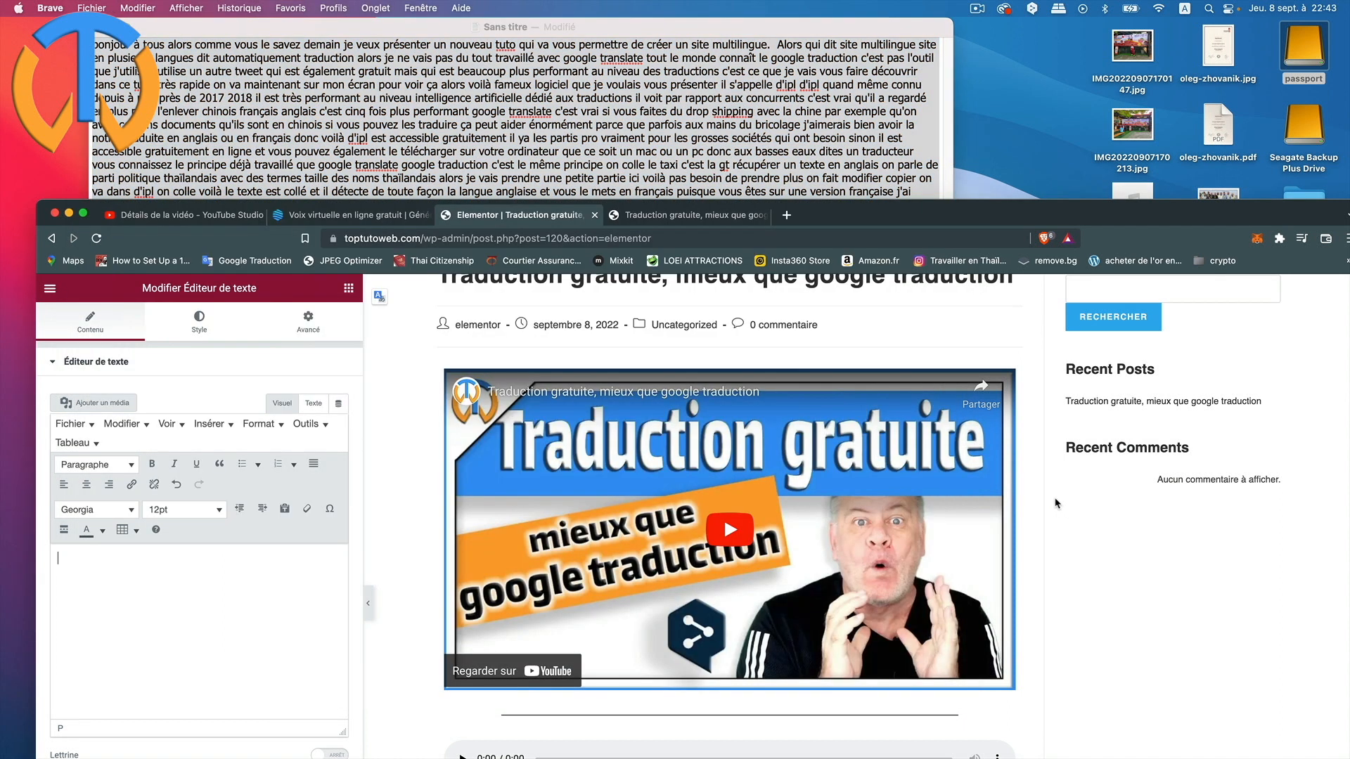
double_click(879, 215)
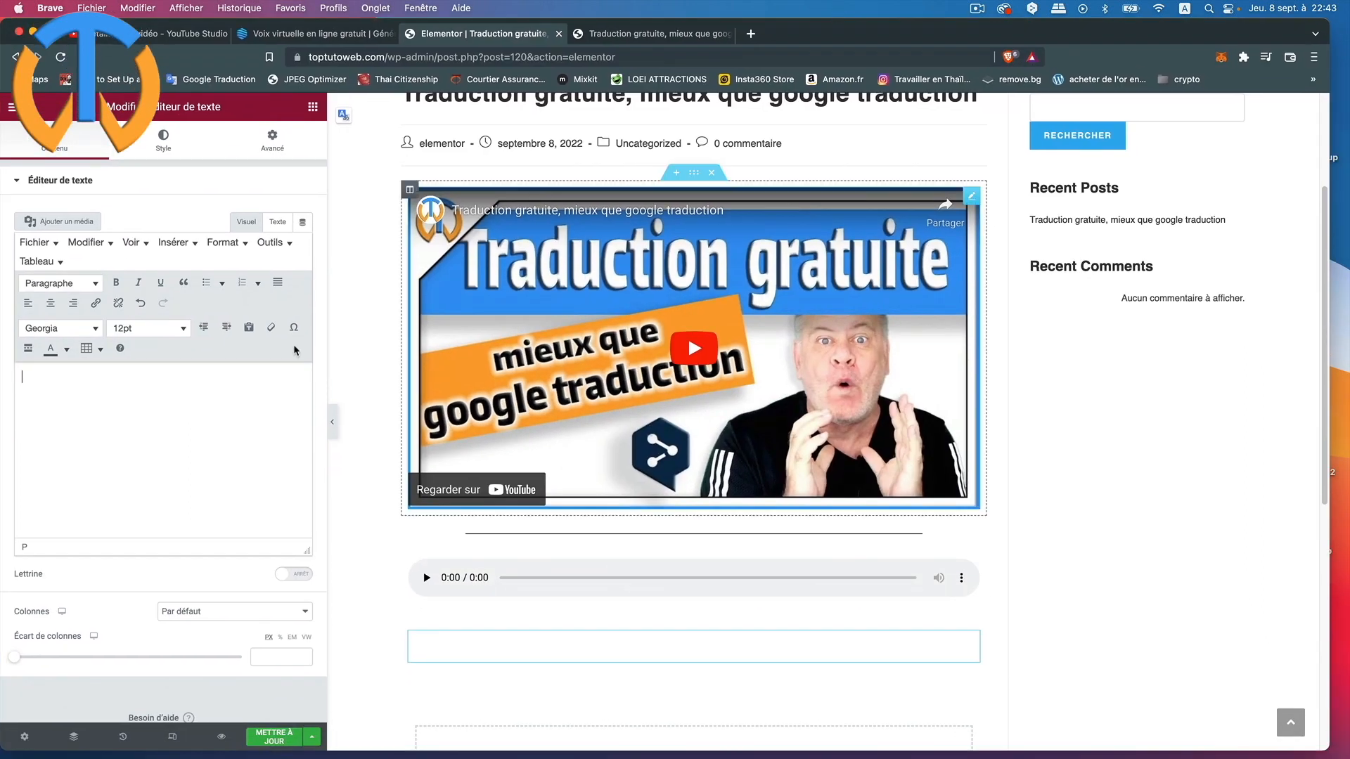
right_click(59, 379)
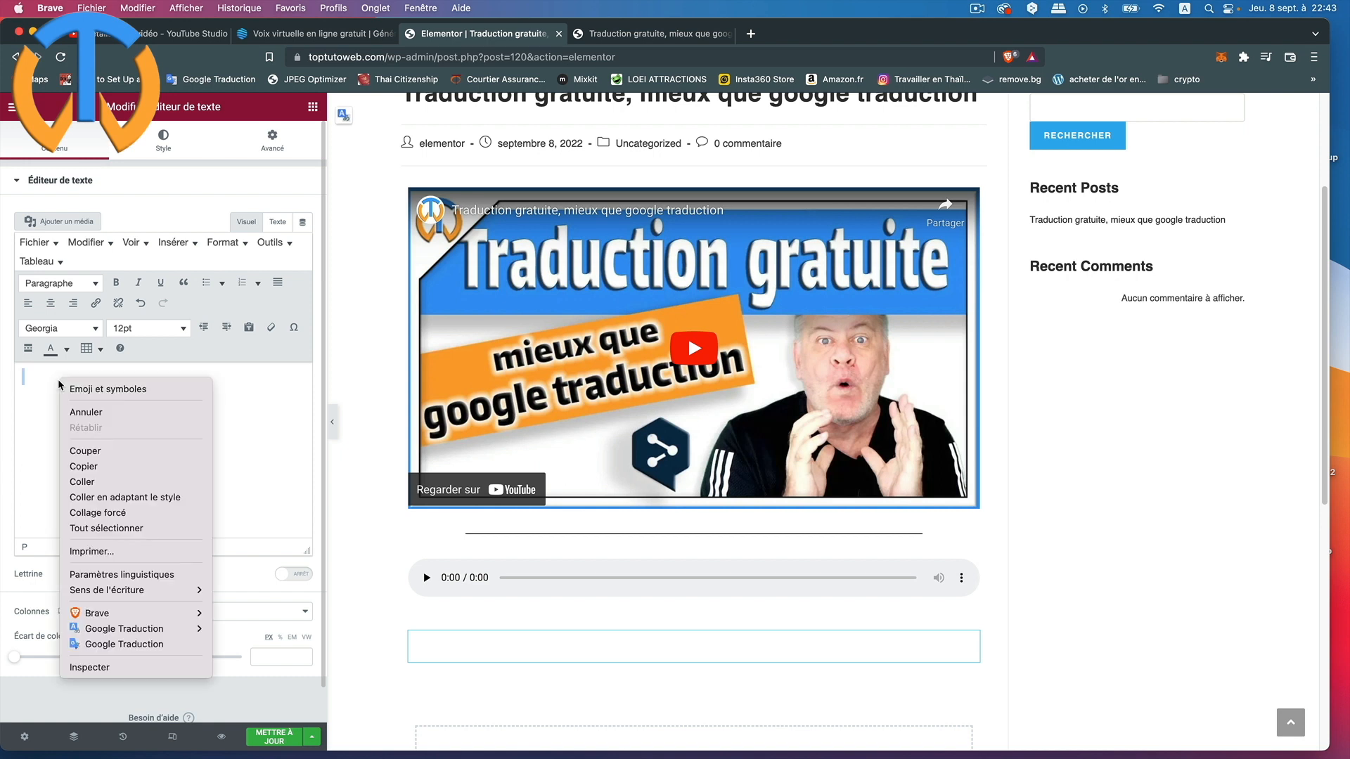
left_click(97, 483)
scroll(195, 520, "down", 1)
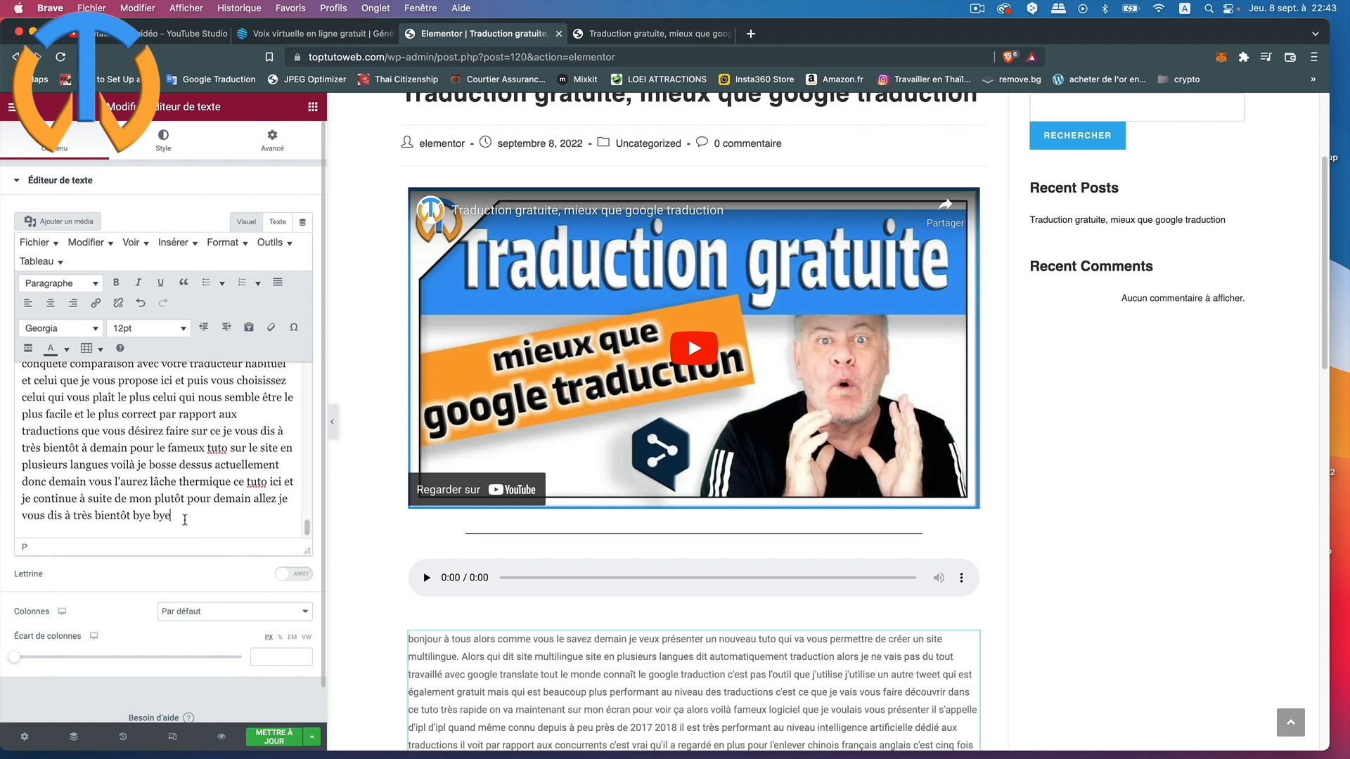
Format all the transcript text in Tahoma at 12pt, justified, with a very dark grey text colour
left_click_drag(186, 522, 1, 244)
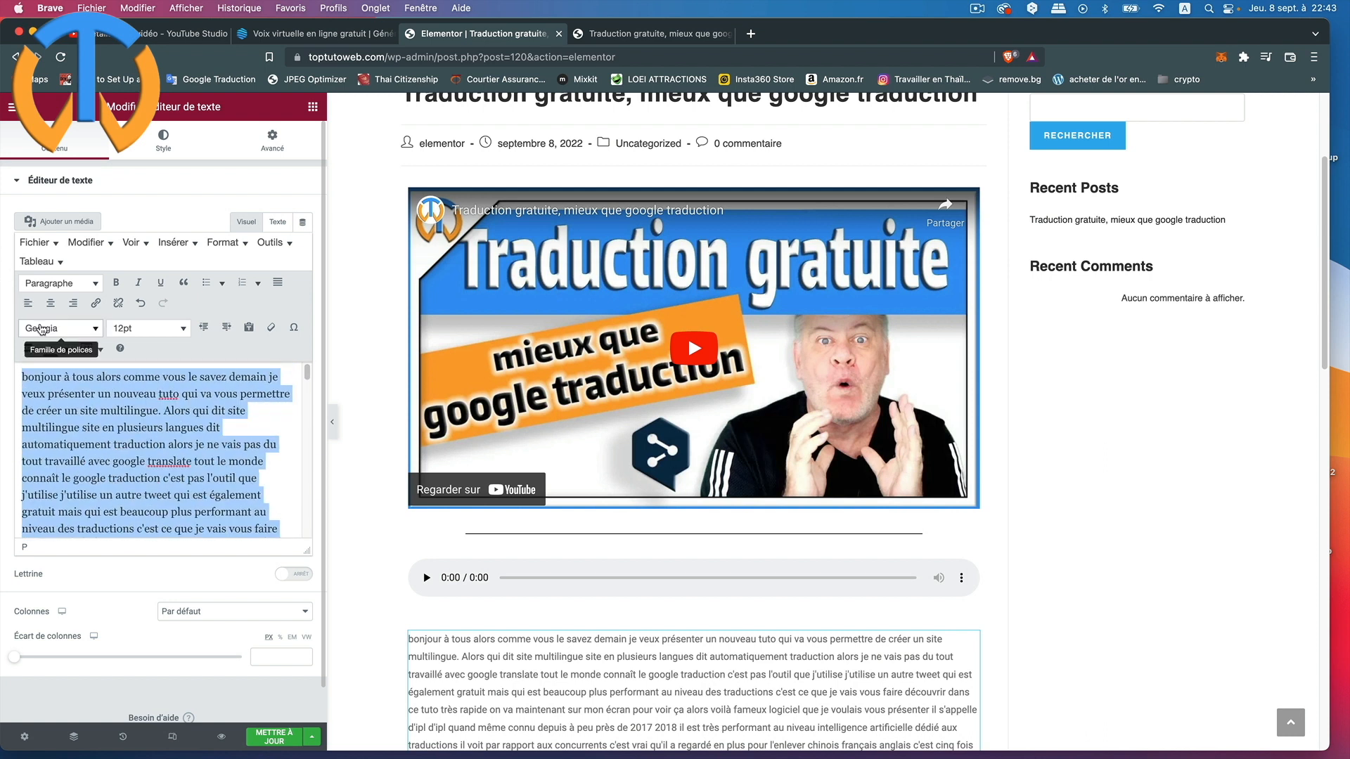
left_click(41, 328)
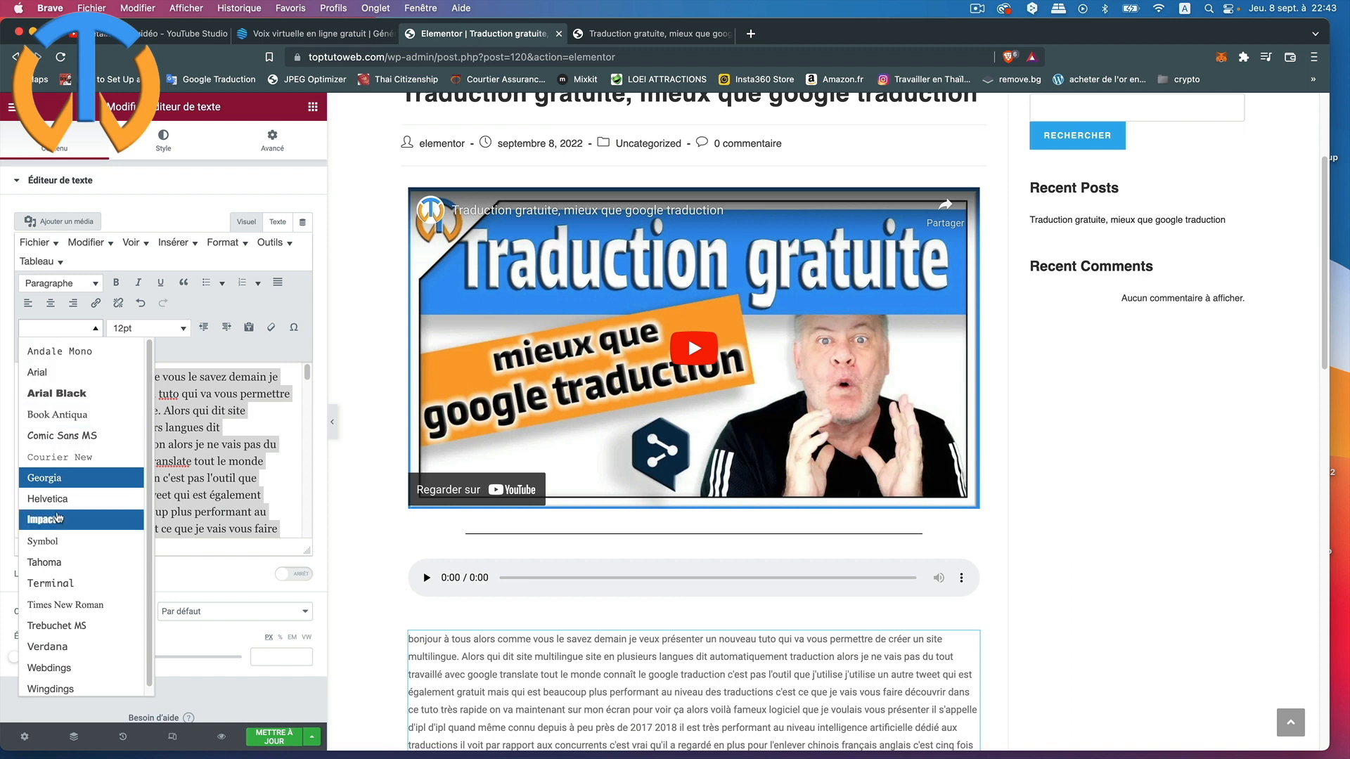
left_click(58, 561)
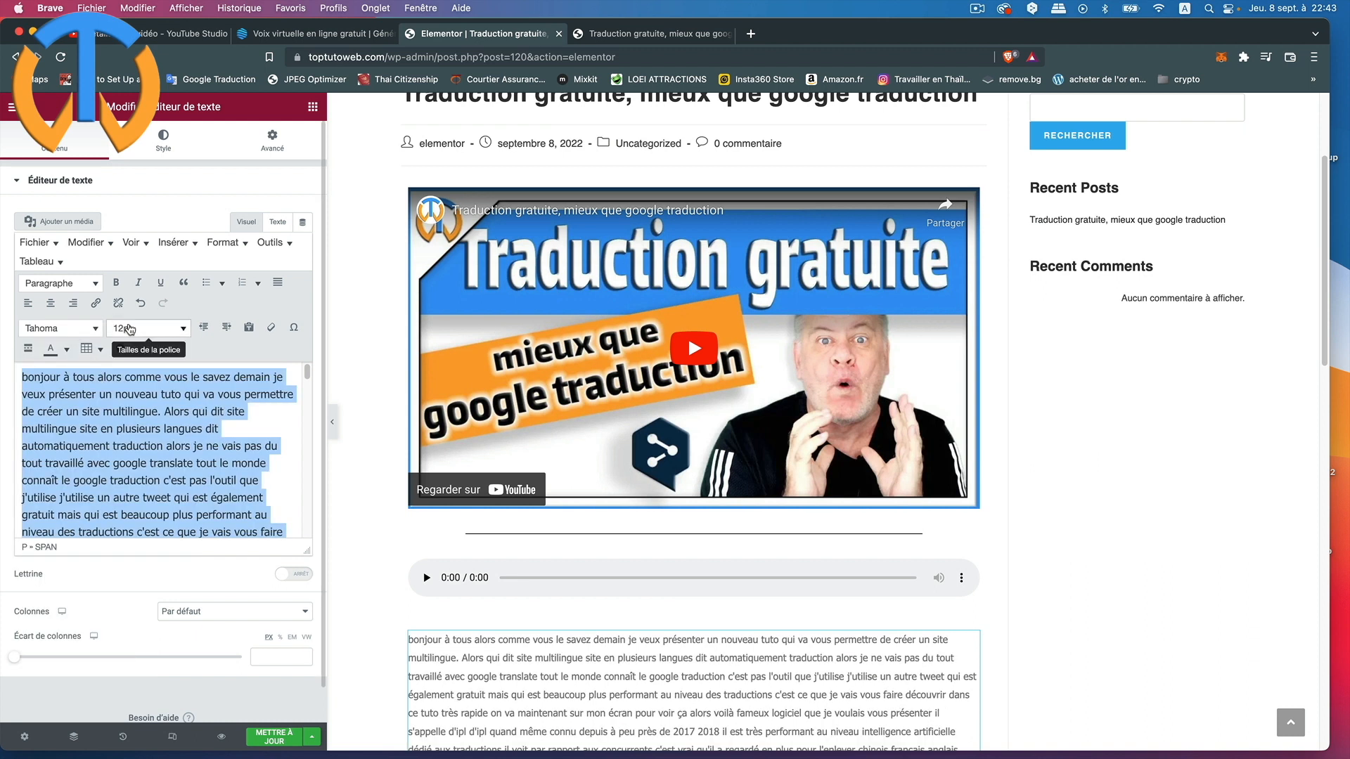
left_click(132, 333)
left_click(138, 395)
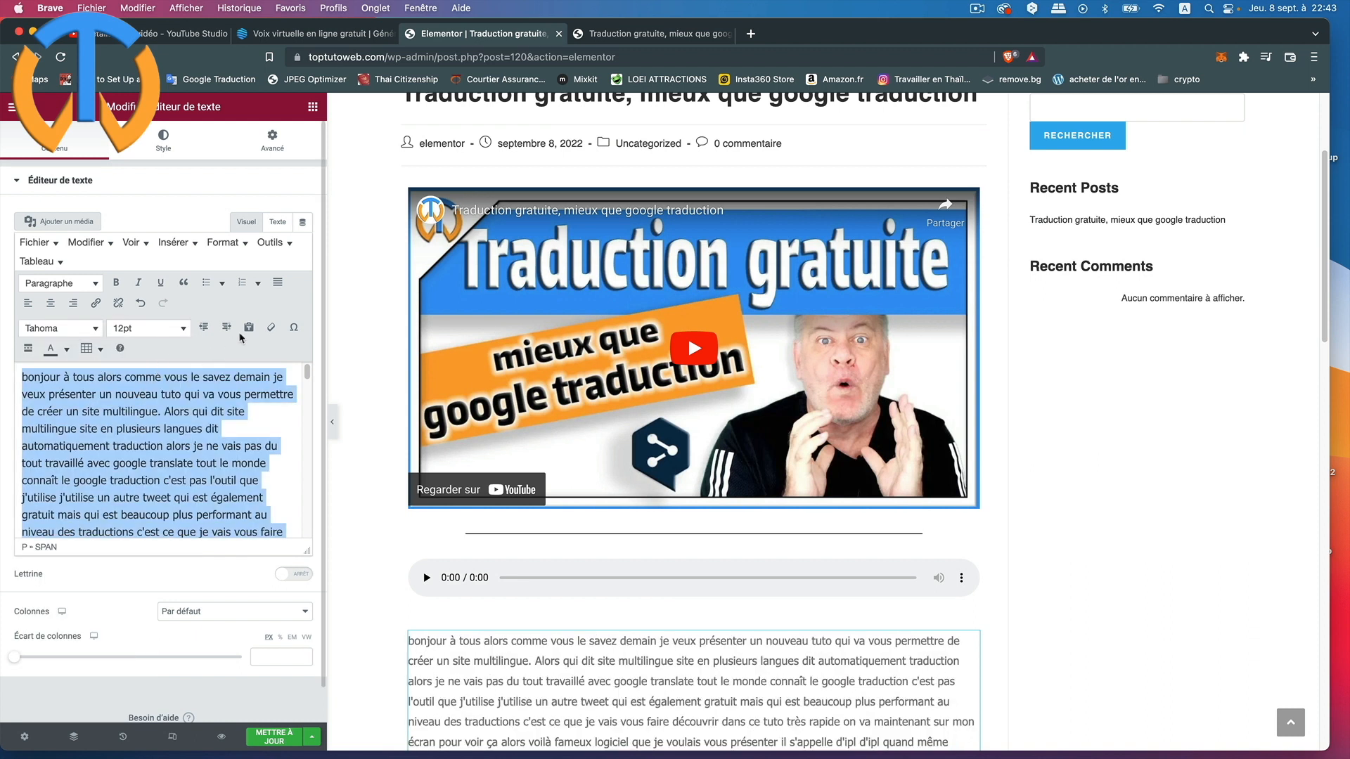
left_click(277, 282)
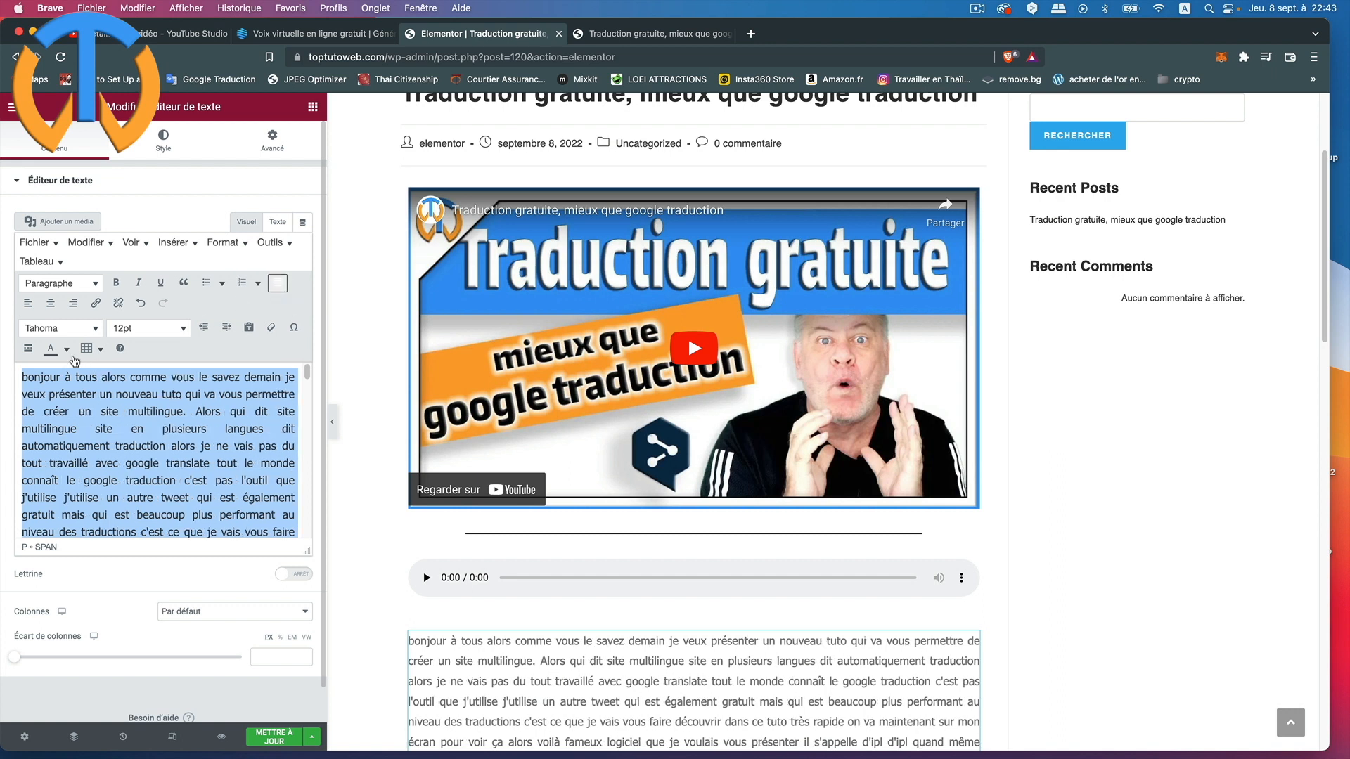
left_click(67, 350)
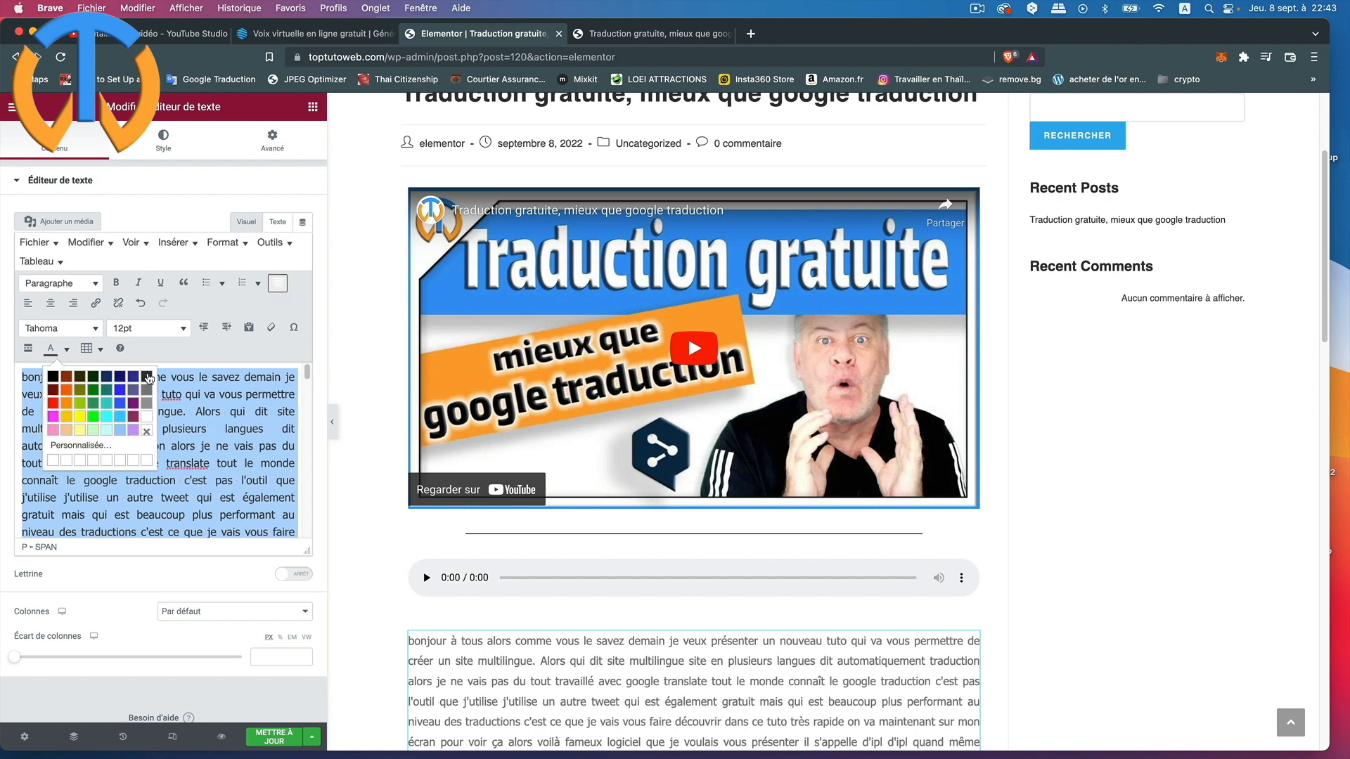
left_click(147, 378)
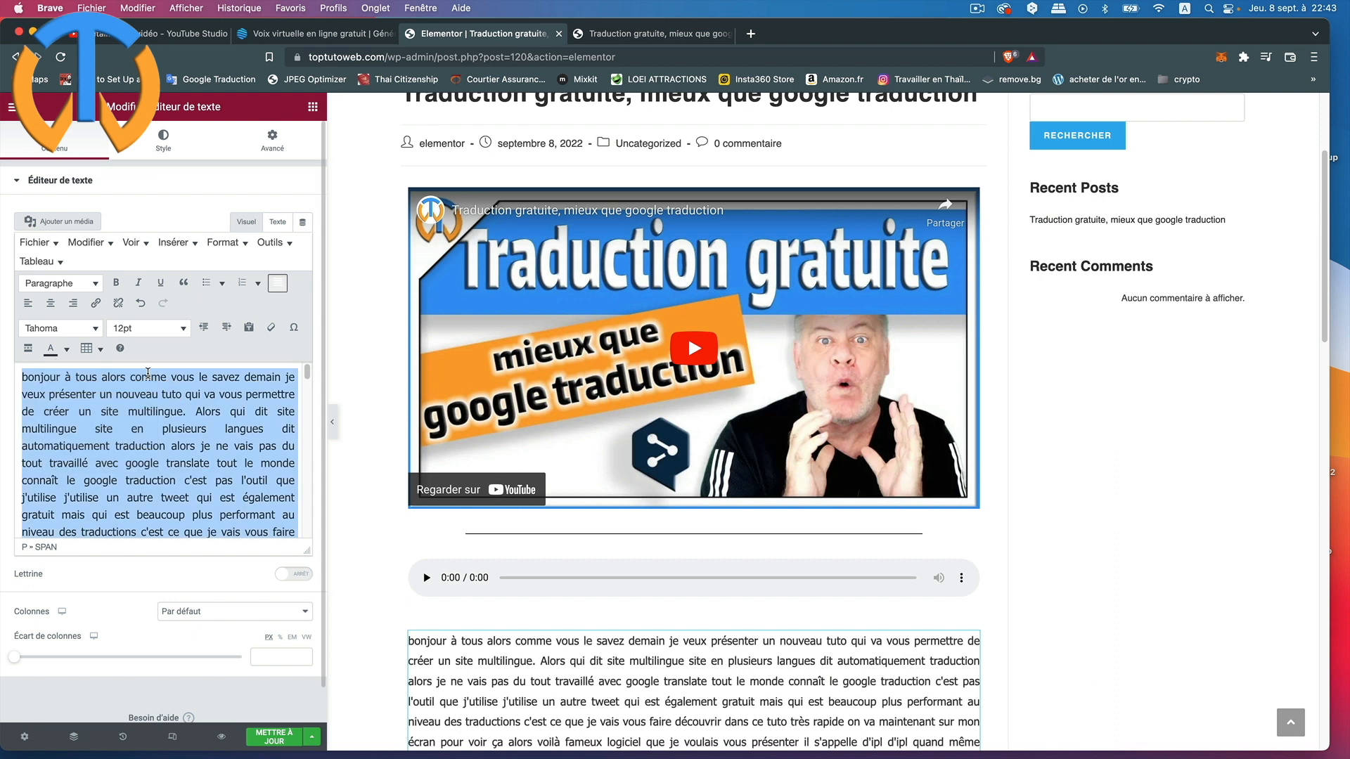
Look over the formatted transcript in the page layout and update the article
scroll(352, 579, "down", 4)
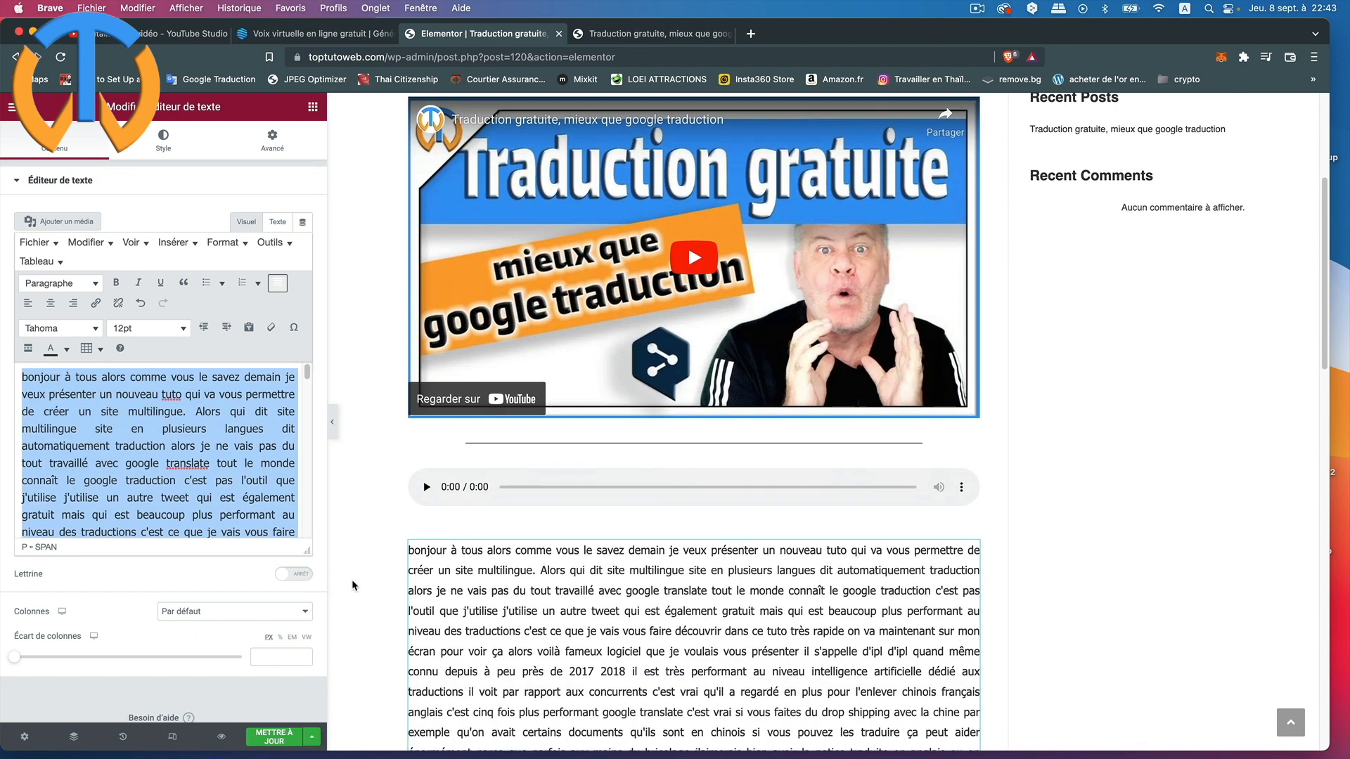
scroll(352, 580, "down", 5)
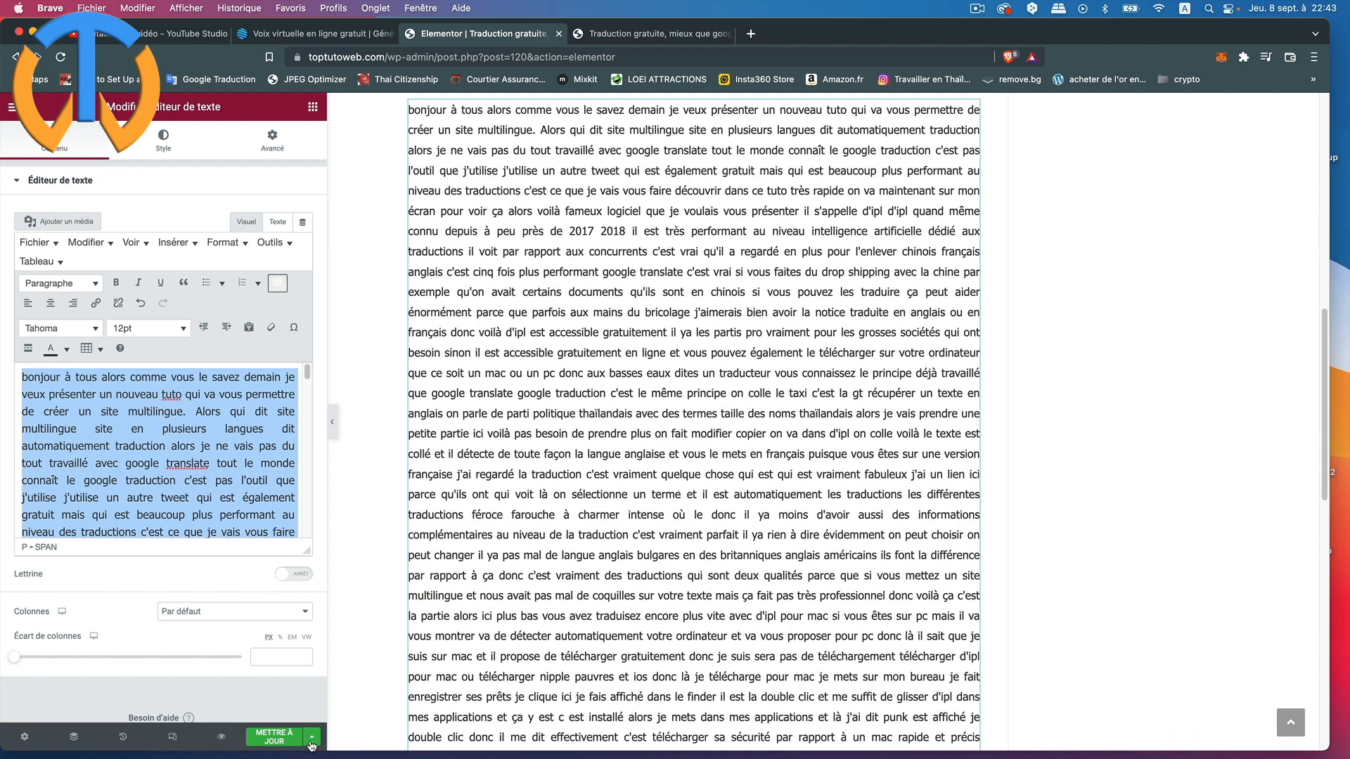
left_click(291, 745)
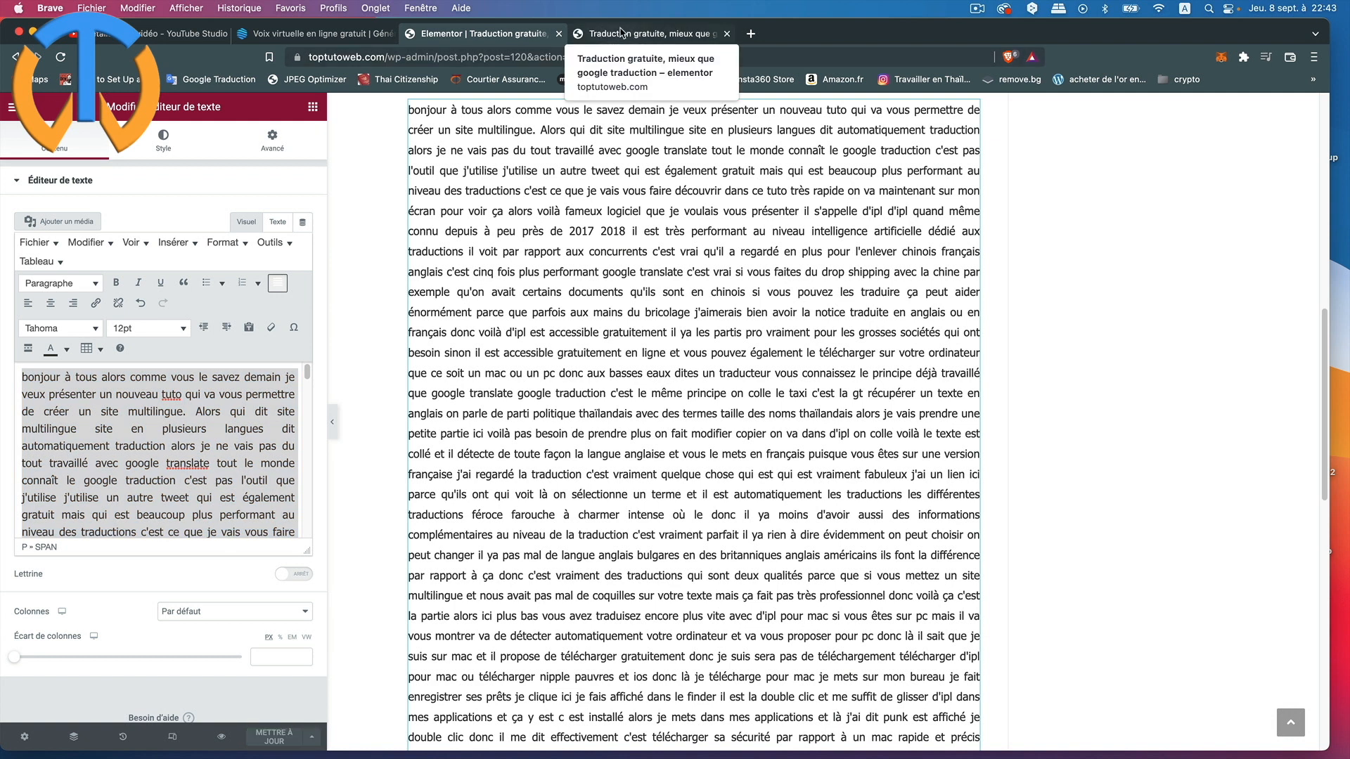
Review the article preview from the title through the video, audio player and transcript, and return to its beginning
left_click(621, 33)
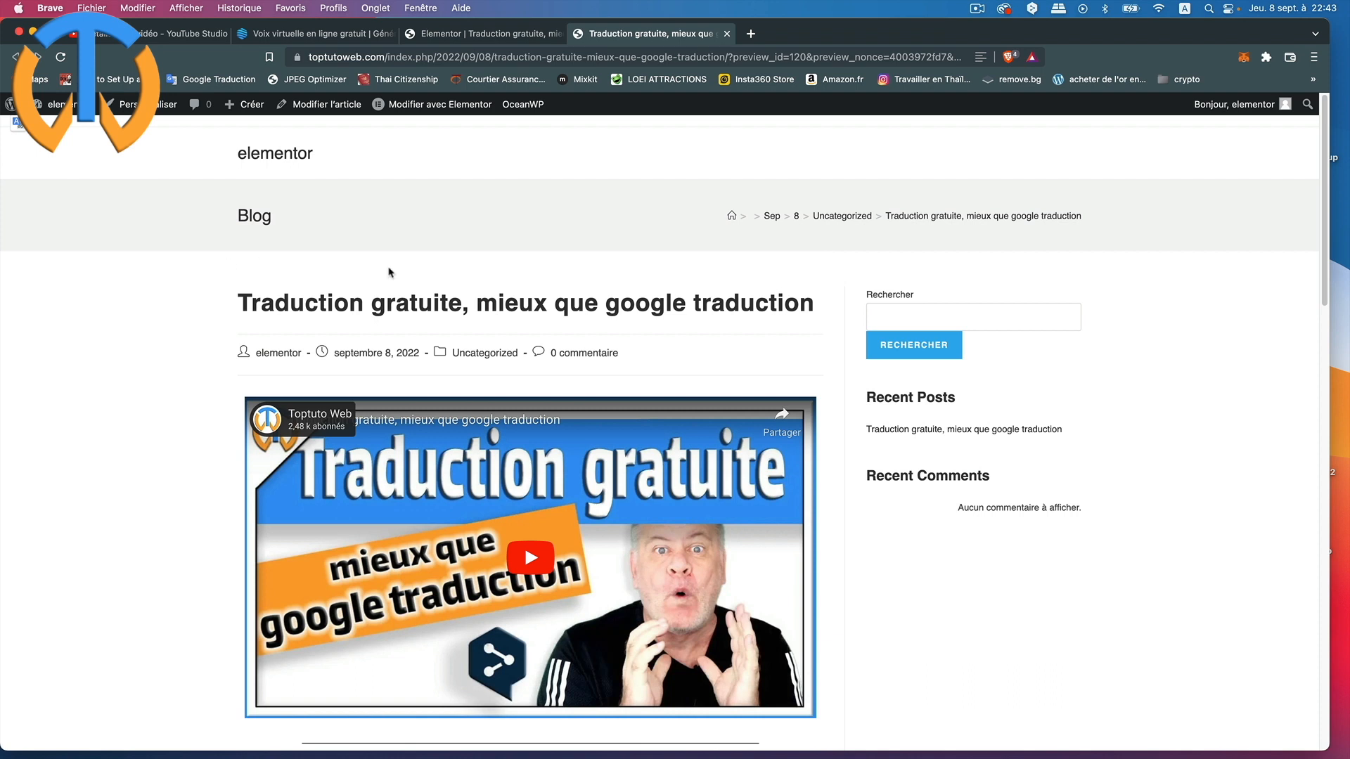
scroll(580, 454, "down", 5)
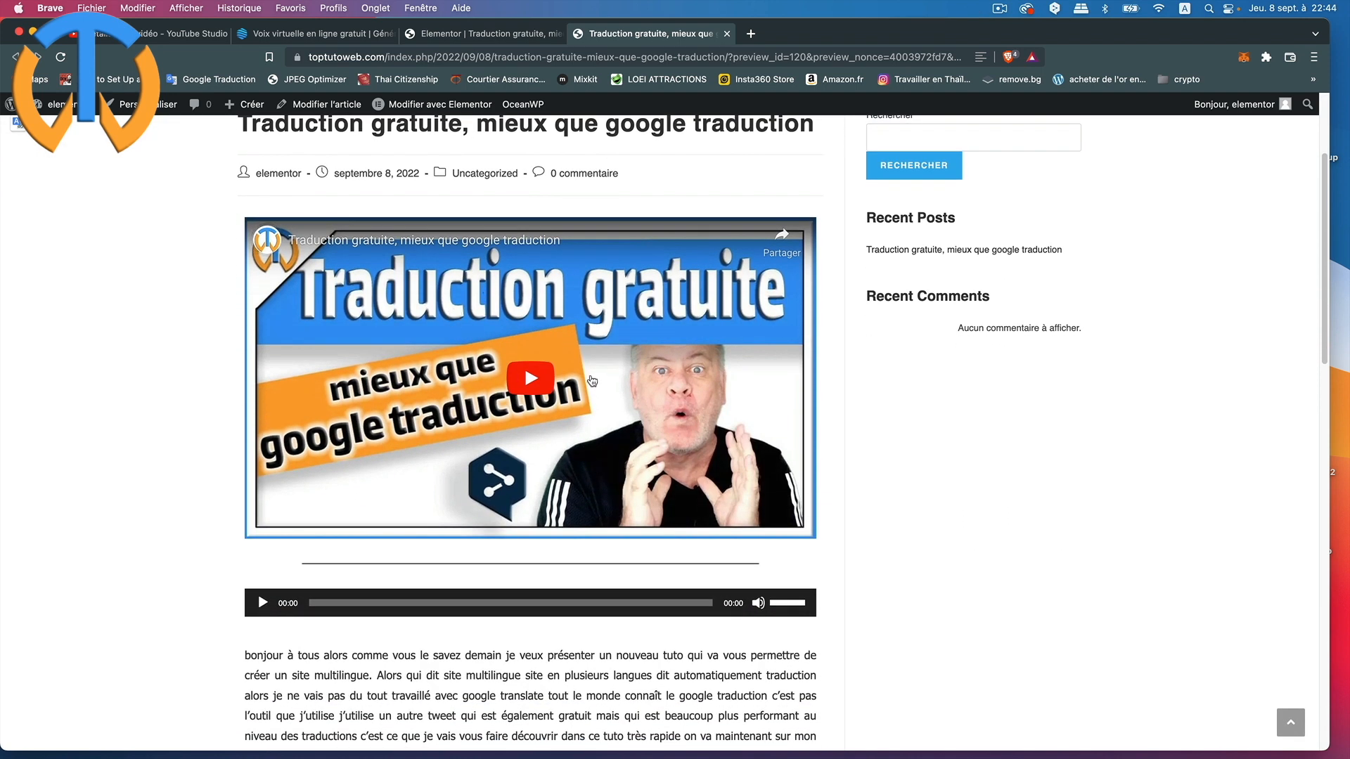
scroll(593, 381, "down", 4)
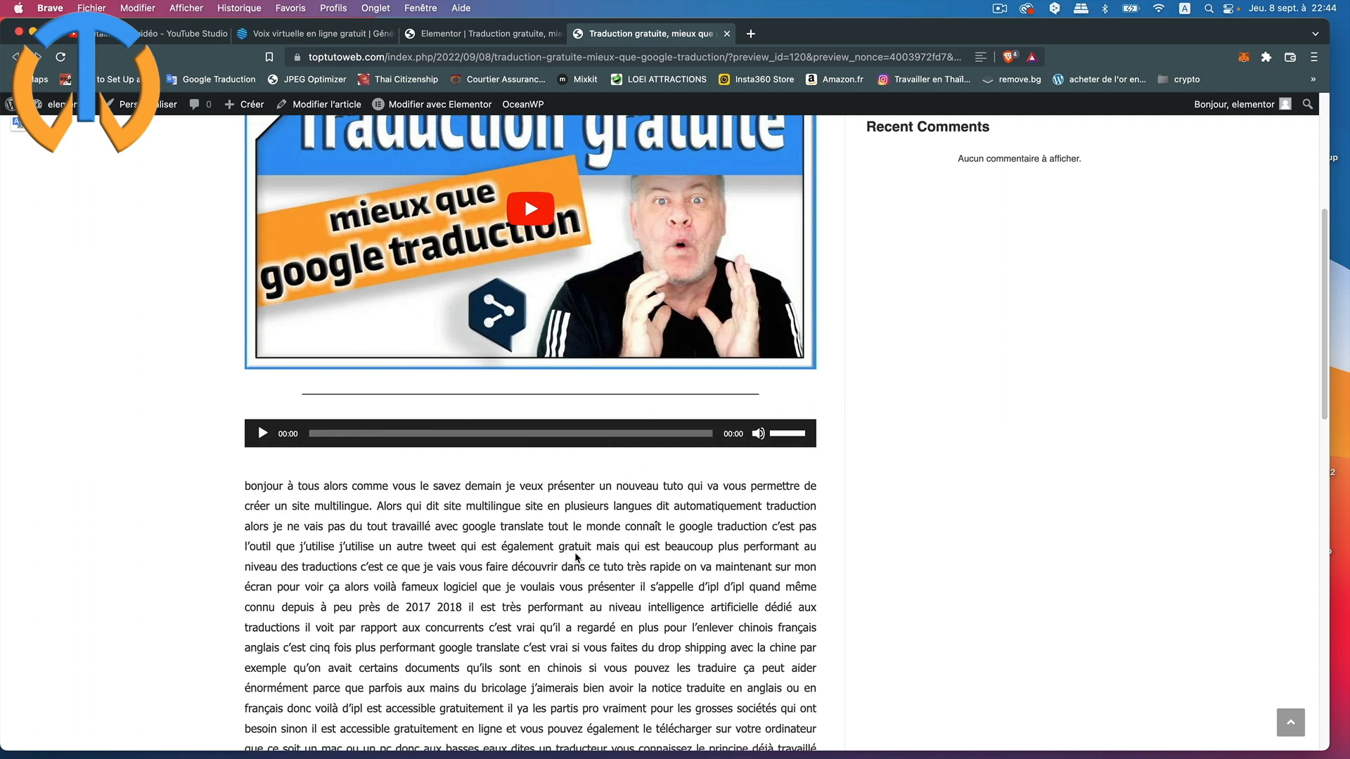
scroll(575, 552, "down", 3)
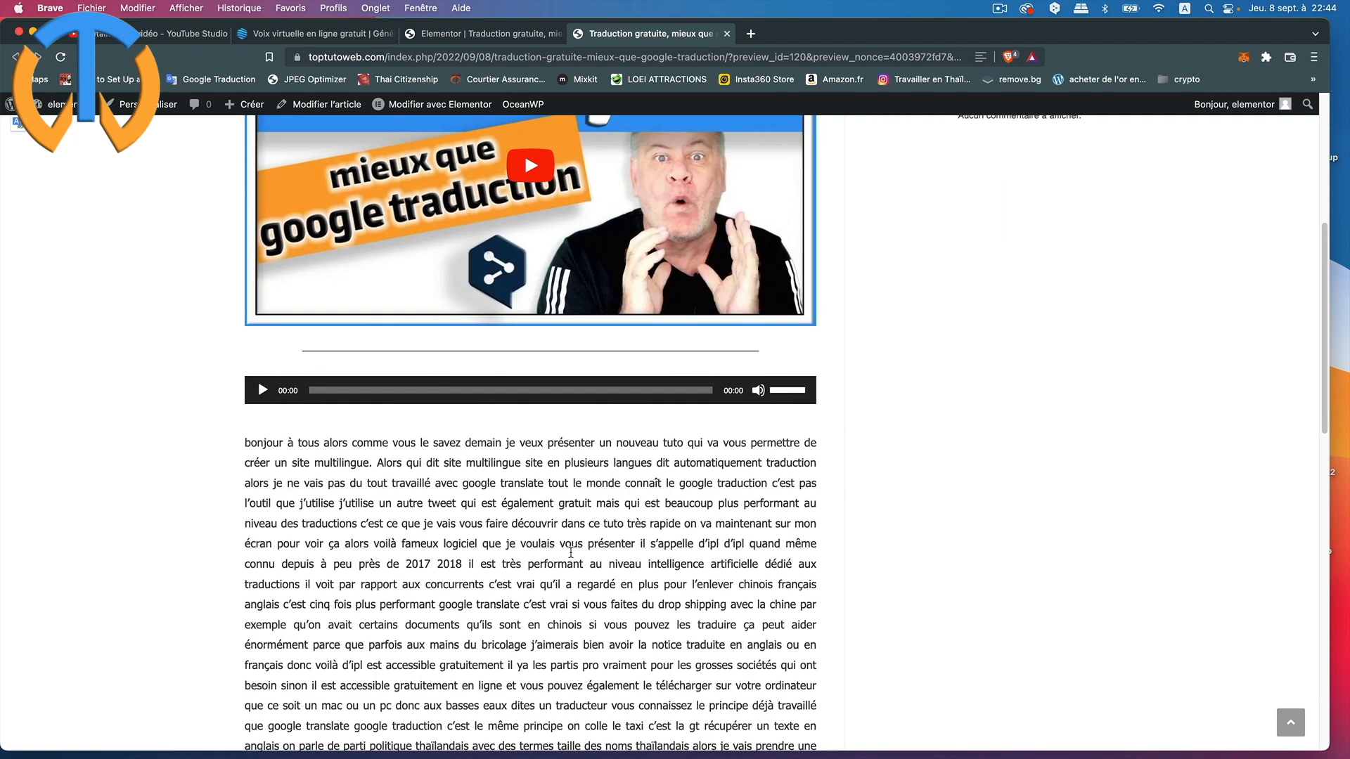
scroll(396, 534, "down", 5)
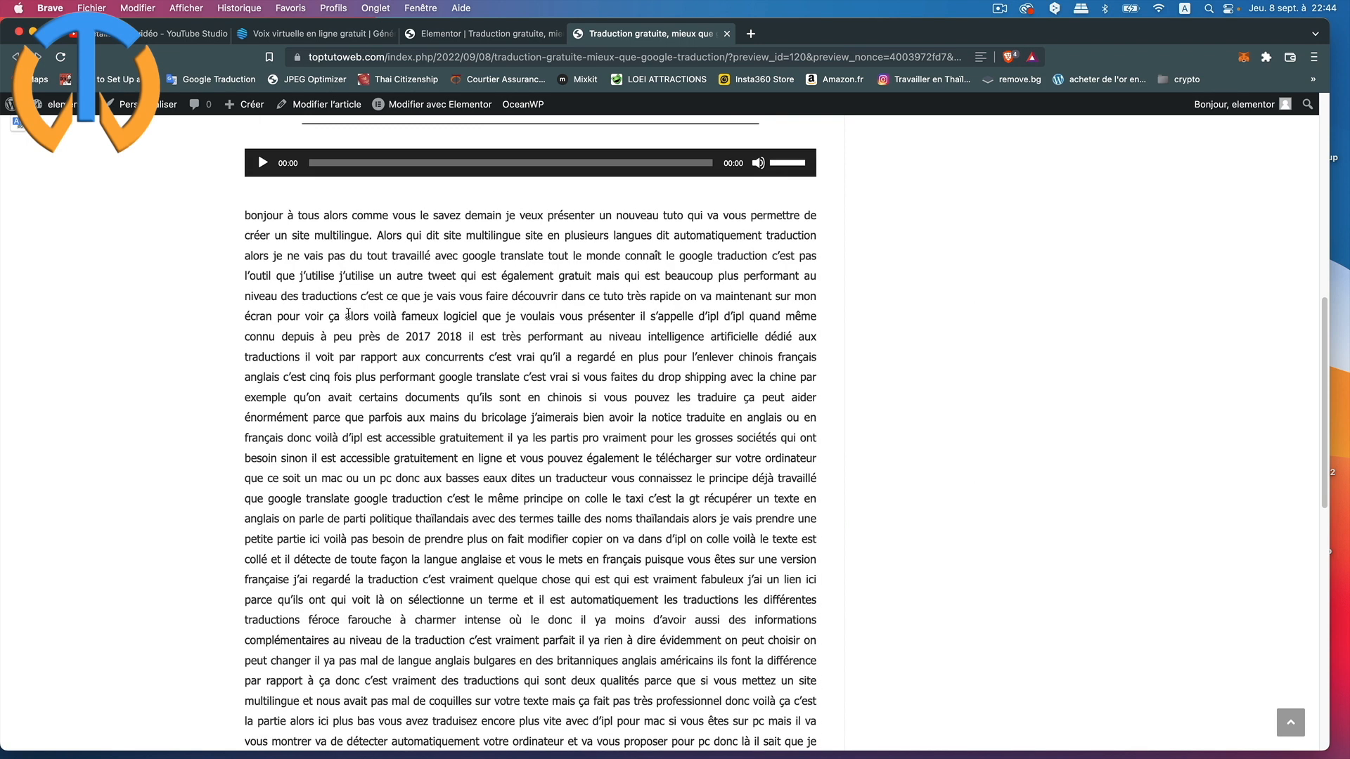
scroll(348, 314, "down", 4)
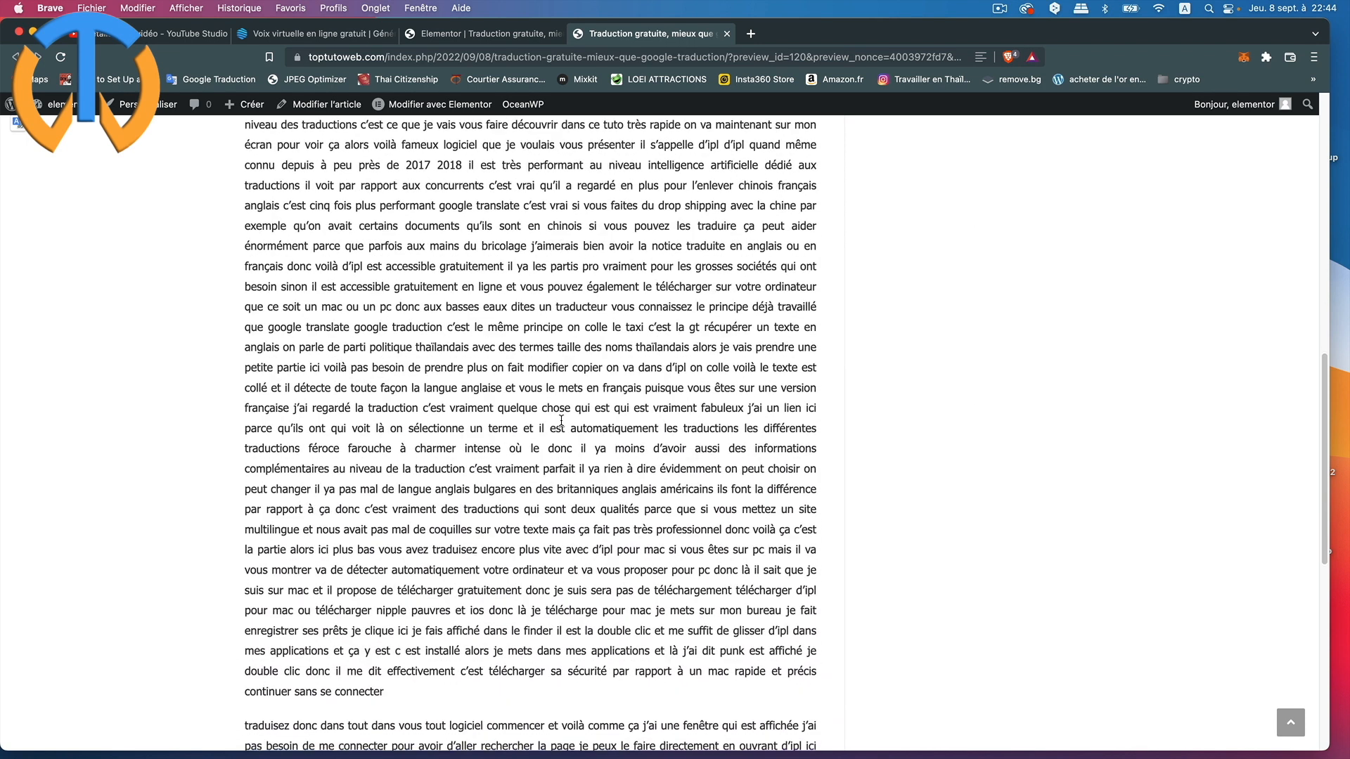
scroll(562, 421, "down", 1)
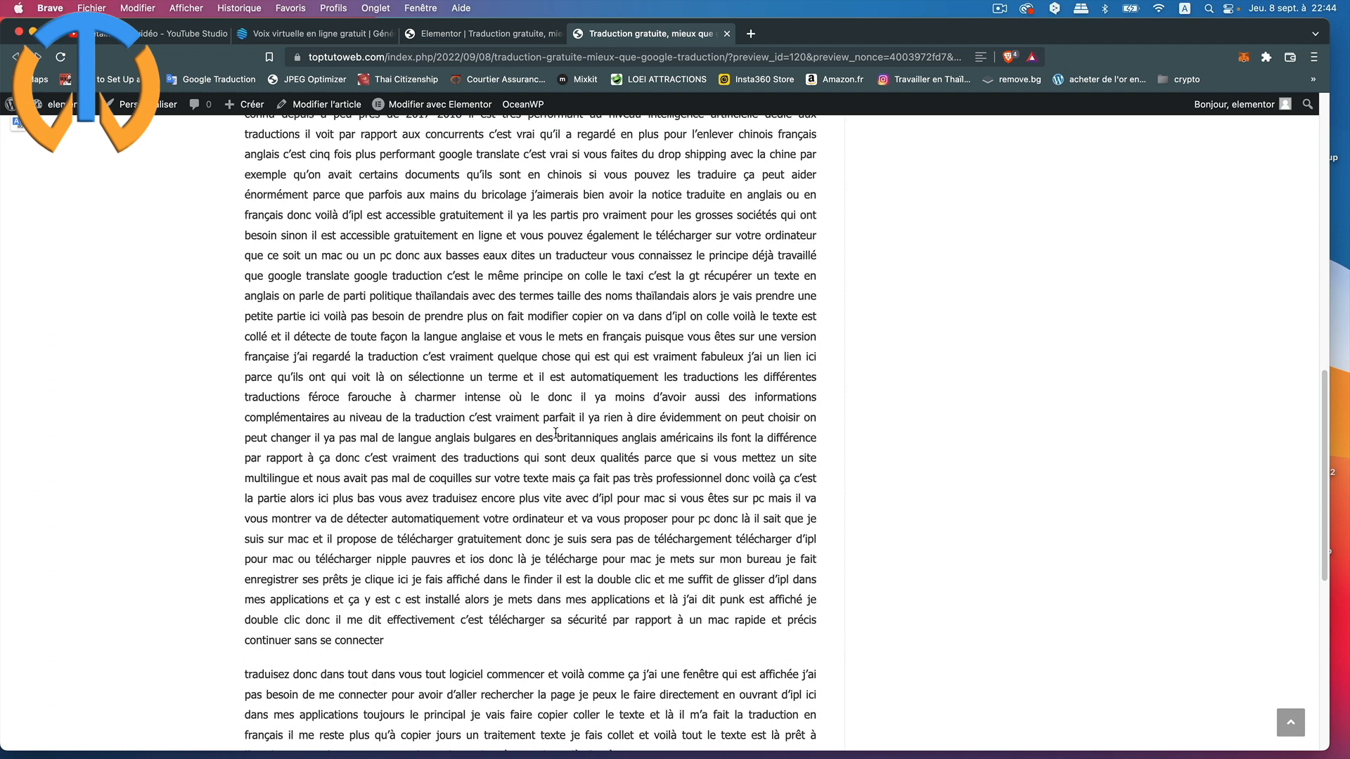
scroll(555, 432, "up", 15)
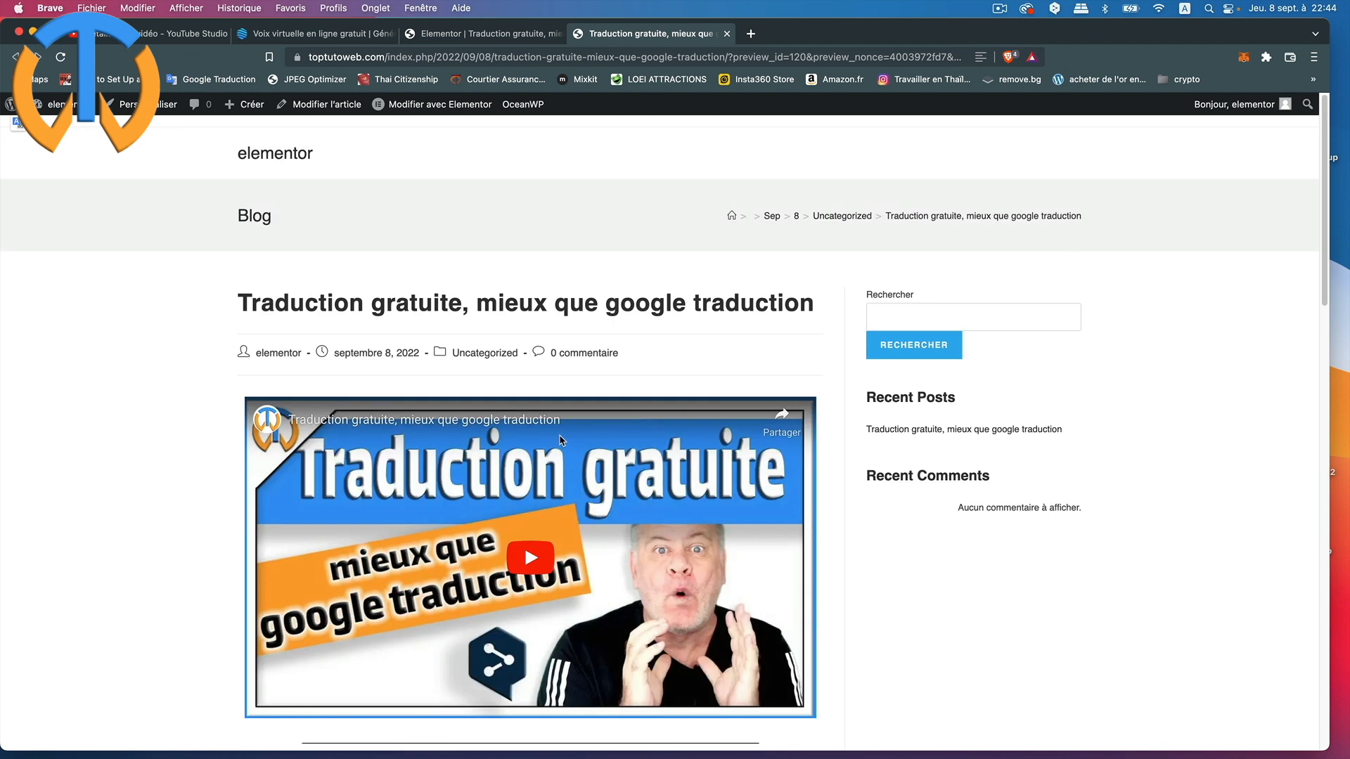